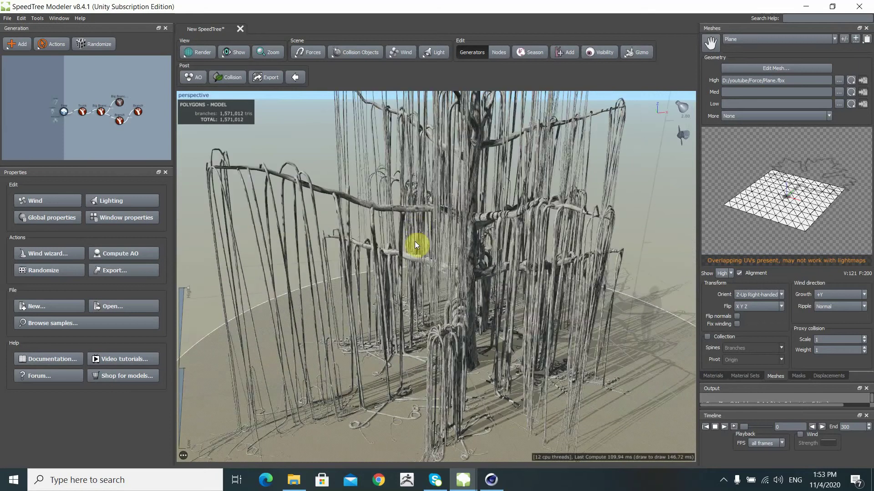
{"action": "scroll", "coordinate": [388, 234], "scroll_direction": "up", "scroll_amount": 1}
{"action": "scroll", "coordinate": [395, 220], "scroll_direction": "up", "scroll_amount": 1}
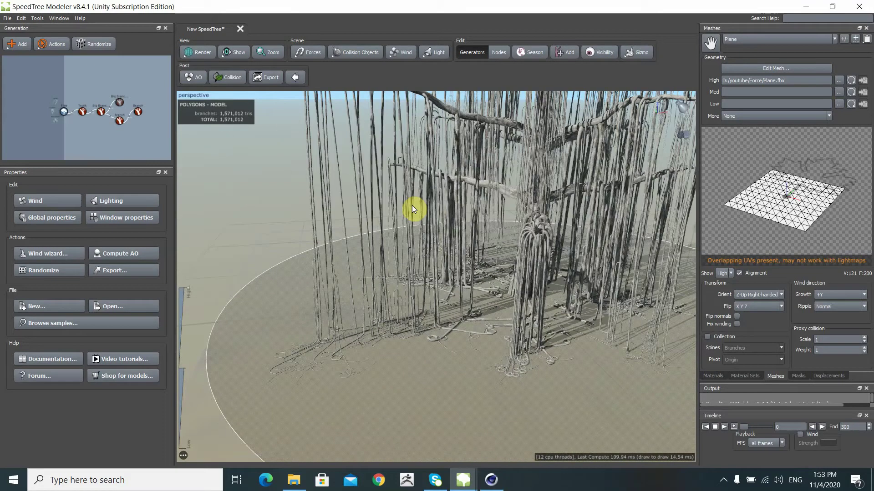
{"action": "scroll", "coordinate": [409, 230], "scroll_direction": "up", "scroll_amount": 1}
- Inspect the existing tree from its base and start a new empty scene
{"action": "mouse_move", "coordinate": [414, 245]}
{"action": "left_mouse_down"}
{"action": "mouse_move", "coordinate": [371, 256]}
{"action": "mouse_move", "coordinate": [349, 219]}
{"action": "left_mouse_up"}
{"action": "scroll", "coordinate": [469, 258], "scroll_direction": "up", "scroll_amount": 1}
{"action": "scroll", "coordinate": [477, 219], "scroll_direction": "up", "scroll_amount": 1}
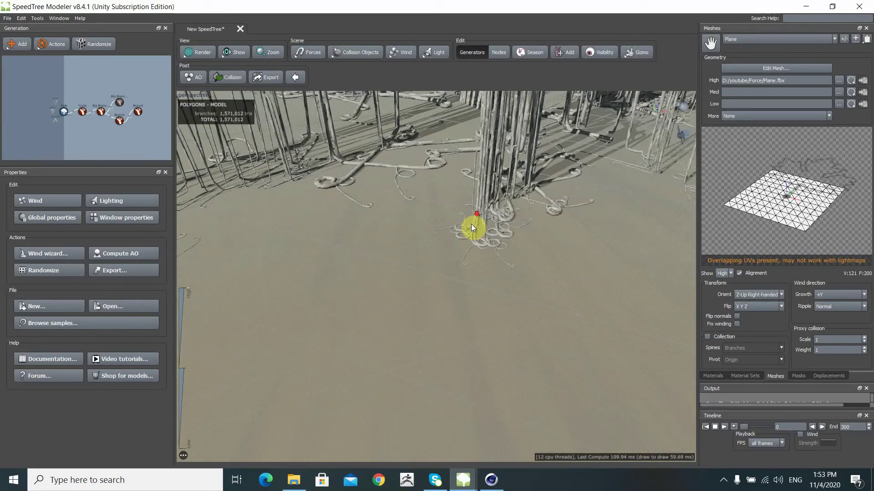
{"action": "mouse_move", "coordinate": [494, 204]}
{"action": "left_mouse_down"}
{"action": "mouse_move", "coordinate": [485, 222]}
{"action": "mouse_move", "coordinate": [471, 215]}
{"action": "left_mouse_up"}
{"action": "scroll", "coordinate": [441, 212], "scroll_direction": "up", "scroll_amount": 2}
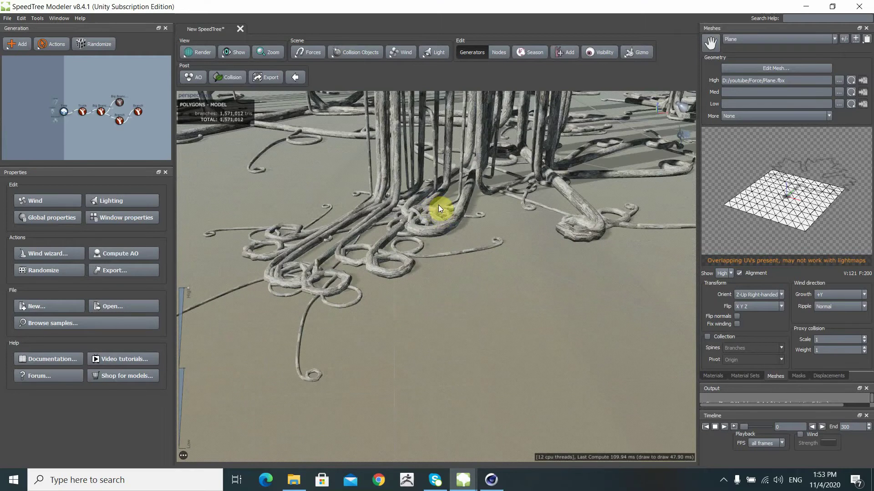
{"action": "scroll", "coordinate": [438, 204], "scroll_direction": "down", "scroll_amount": 2}
{"action": "scroll", "coordinate": [439, 205], "scroll_direction": "down", "scroll_amount": 2}
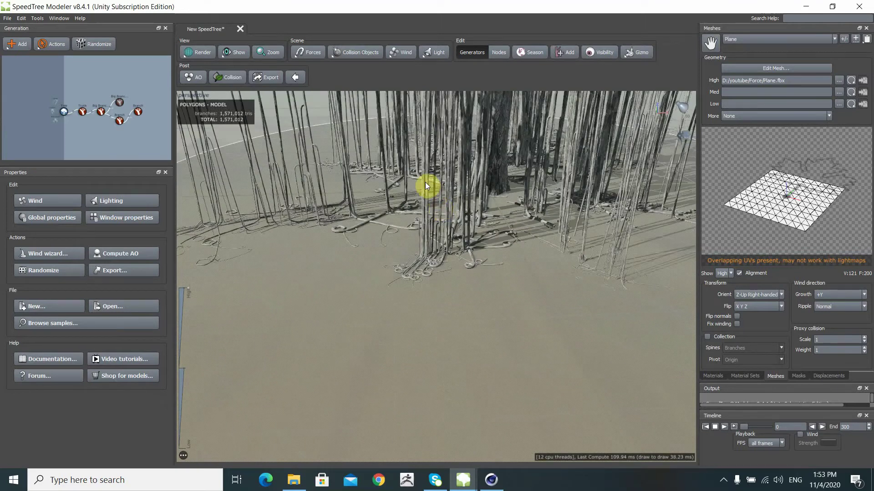
{"action": "mouse_move", "coordinate": [425, 182]}
{"action": "left_mouse_down"}
{"action": "mouse_move", "coordinate": [414, 208]}
{"action": "mouse_move", "coordinate": [427, 231]}
{"action": "left_mouse_up"}
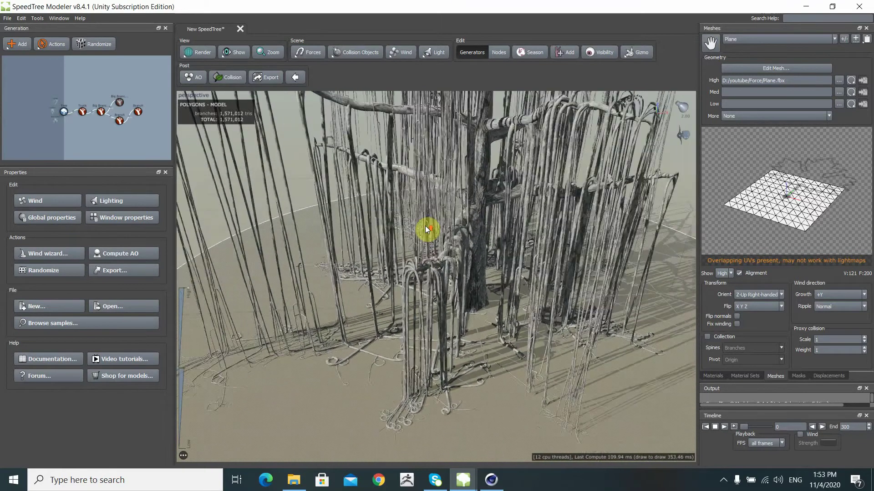
{"action": "scroll", "coordinate": [425, 230], "scroll_direction": "down", "scroll_amount": 3}
{"action": "scroll", "coordinate": [420, 208], "scroll_direction": "down", "scroll_amount": 2}
{"action": "scroll", "coordinate": [418, 214], "scroll_direction": "down", "scroll_amount": 1}
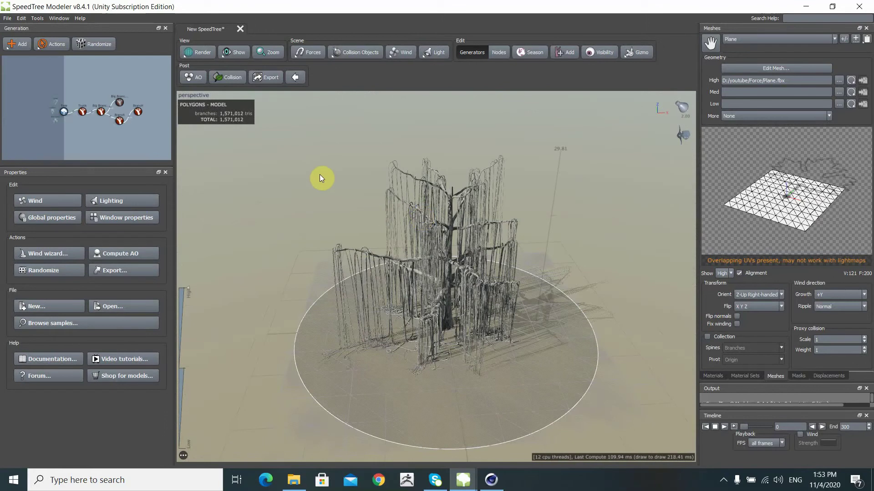
{"action": "left_click", "coordinate": [359, 8]}
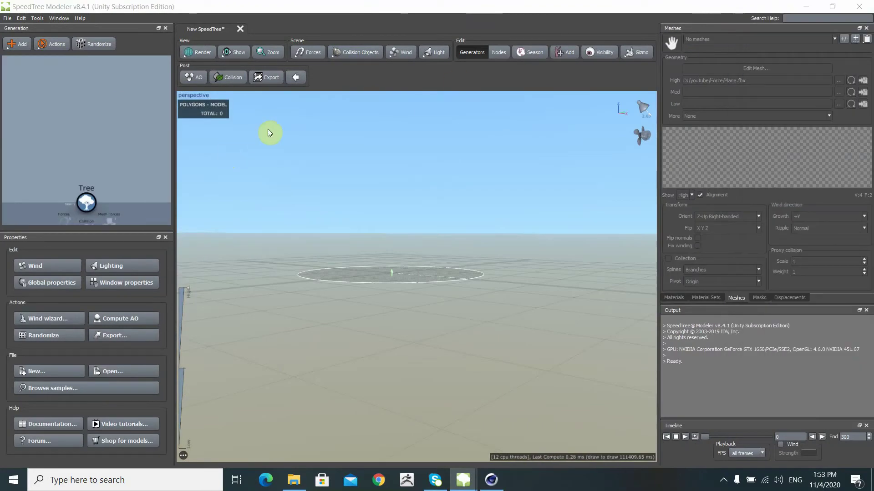
- Add a Trunk generator to the empty tree, discard the extra node and select the trunk
{"action": "right_click", "coordinate": [97, 152]}
{"action": "mouse_move", "coordinate": [136, 158]}
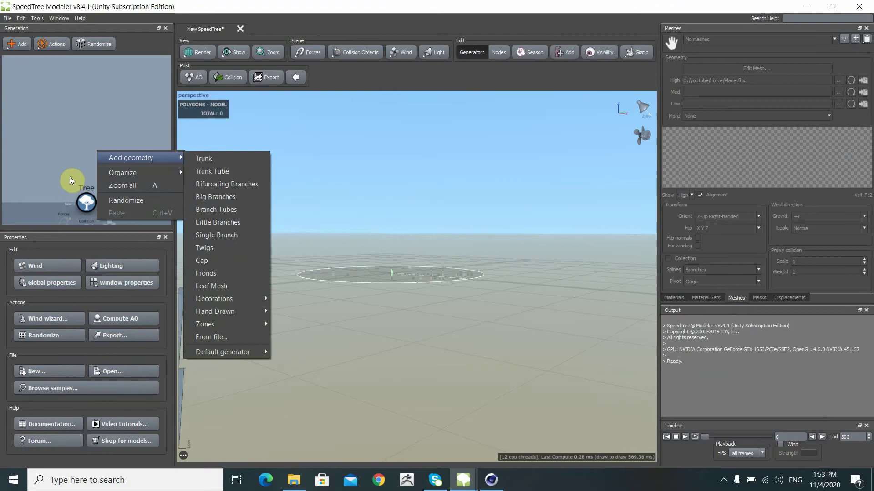
{"action": "left_click", "coordinate": [215, 159]}
{"action": "scroll", "coordinate": [351, 205], "scroll_direction": "up", "scroll_amount": 2}
{"action": "scroll", "coordinate": [352, 212], "scroll_direction": "up", "scroll_amount": 2}
{"action": "middle_click_drag", "start_coordinate": [347, 202], "coordinate": [345, 214]}
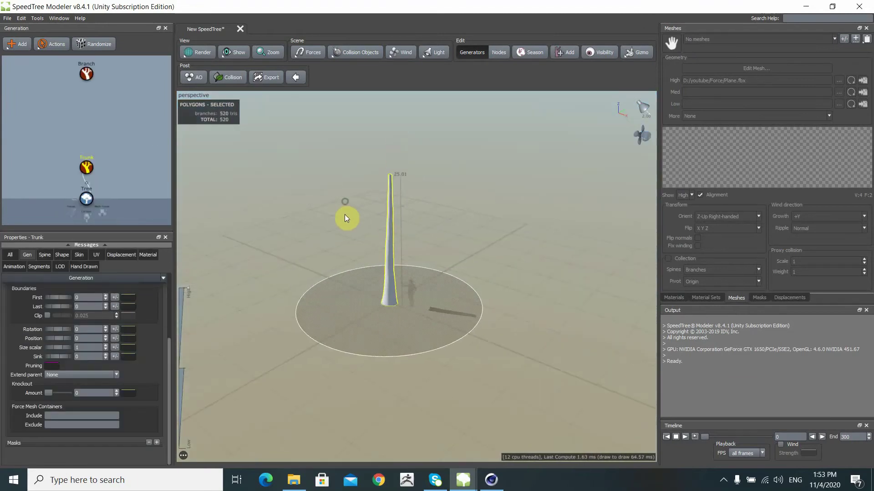
{"action": "left_click", "coordinate": [88, 73]}
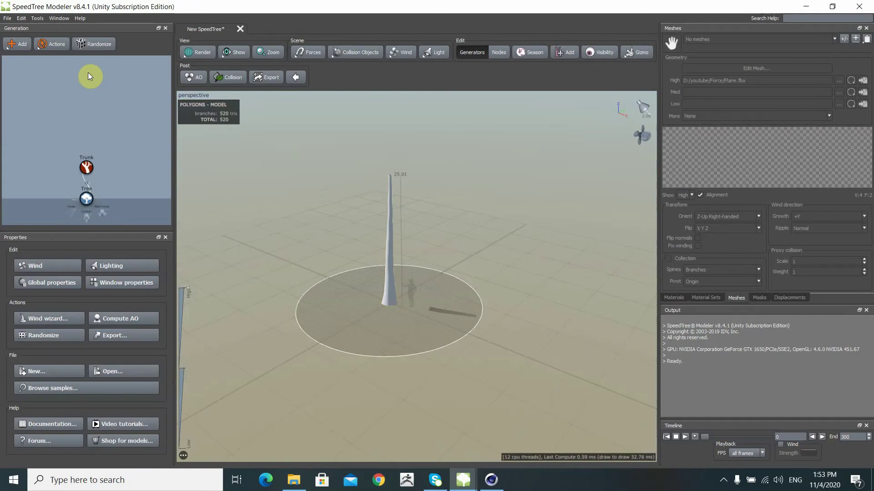
{"action": "left_click", "coordinate": [87, 167]}
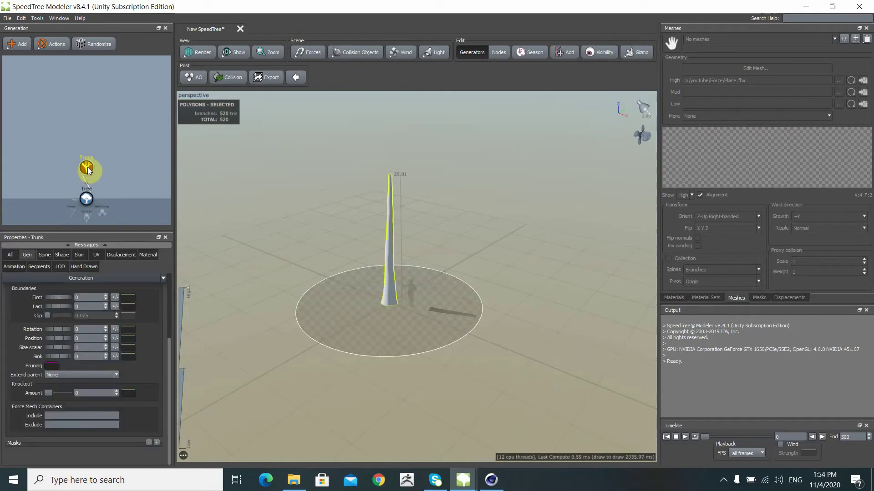
- Grow Big Branches from the trunk and raise their spine start angle to 0.475
{"action": "right_click", "coordinate": [87, 168]}
{"action": "mouse_move", "coordinate": [140, 175]}
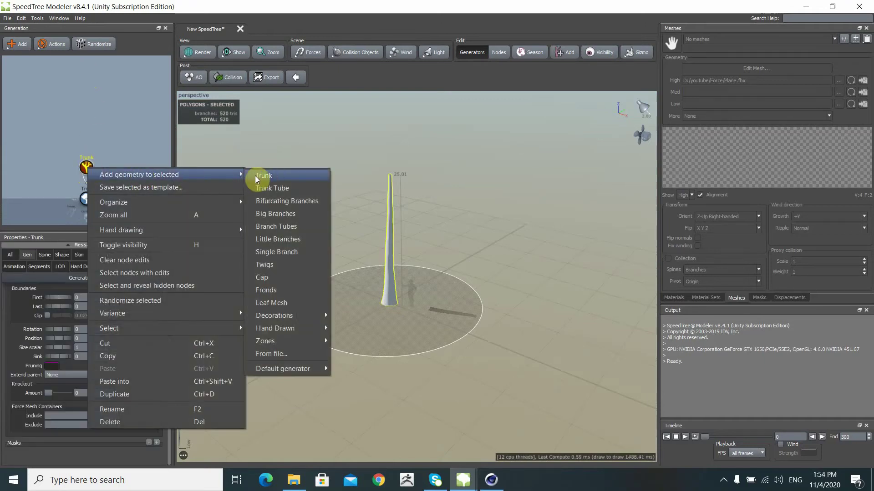
{"action": "left_click", "coordinate": [273, 216]}
{"action": "scroll", "coordinate": [384, 233], "scroll_direction": "up", "scroll_amount": 2}
{"action": "scroll", "coordinate": [308, 193], "scroll_direction": "up", "scroll_amount": 2}
{"action": "scroll", "coordinate": [320, 212], "scroll_direction": "down", "scroll_amount": 3}
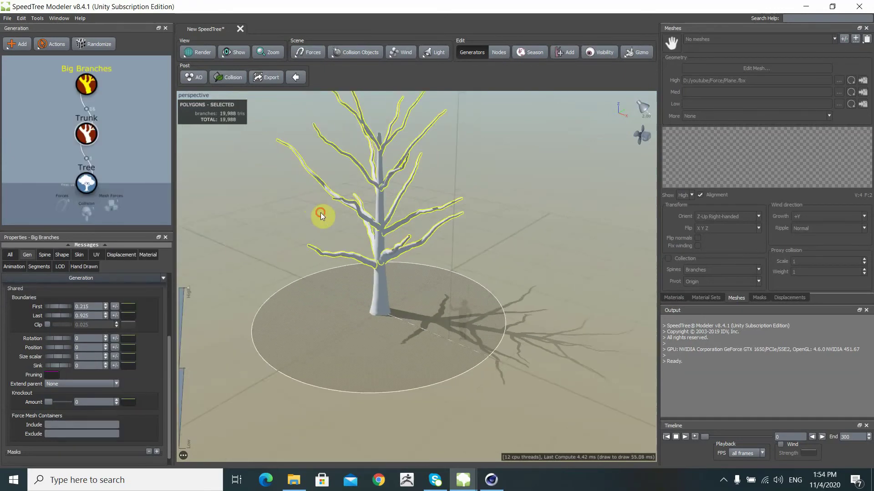
{"action": "left_click_drag", "start_coordinate": [320, 212], "coordinate": [306, 208]}
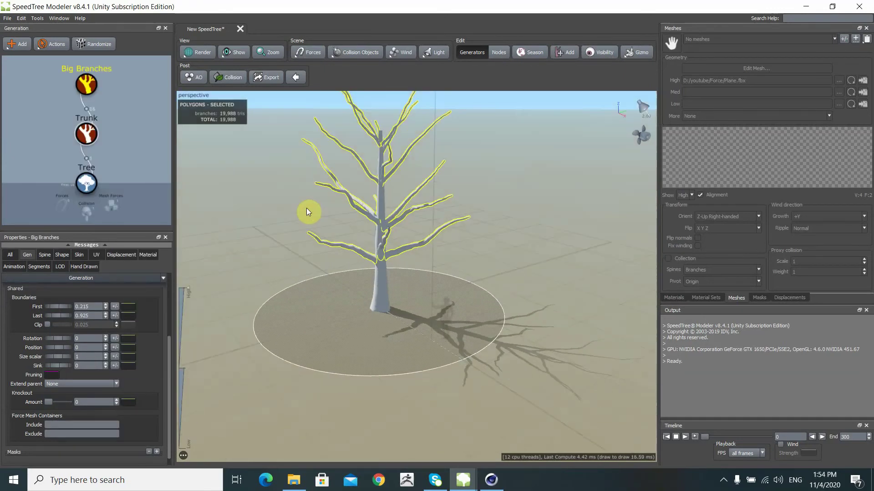
{"action": "left_click", "coordinate": [44, 258]}
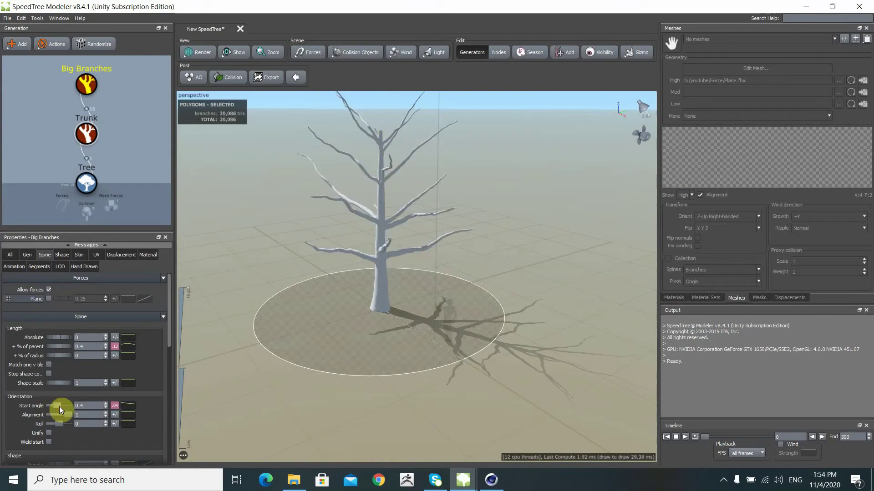
{"action": "left_click_drag", "start_coordinate": [58, 406], "coordinate": [61, 407]}
{"action": "scroll", "coordinate": [233, 318], "scroll_direction": "up", "scroll_amount": 1}
{"action": "scroll", "coordinate": [287, 287], "scroll_direction": "up", "scroll_amount": 2}
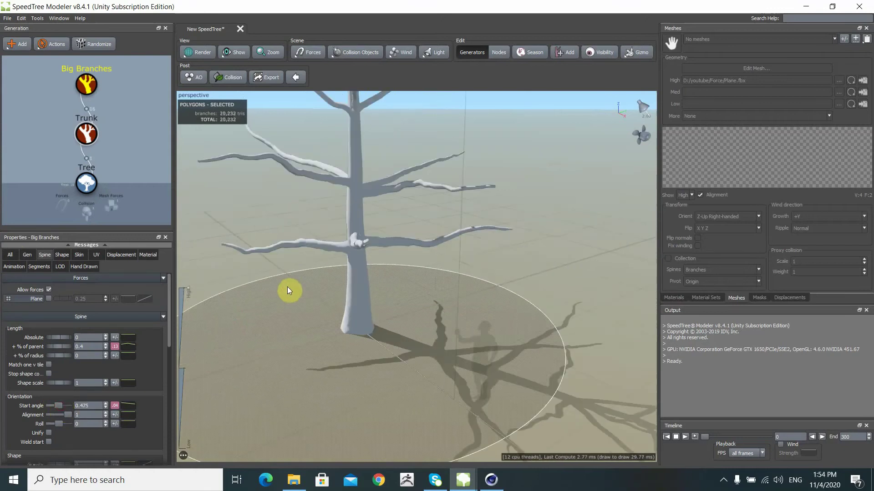
{"action": "scroll", "coordinate": [308, 295], "scroll_direction": "up", "scroll_amount": 2}
{"action": "mouse_move", "coordinate": [314, 296]}
{"action": "left_mouse_down"}
{"action": "mouse_move", "coordinate": [301, 297]}
{"action": "mouse_move", "coordinate": [301, 277]}
{"action": "mouse_move", "coordinate": [251, 267]}
{"action": "left_mouse_up"}
{"action": "scroll", "coordinate": [301, 297], "scroll_direction": "down", "scroll_amount": 2}
{"action": "scroll", "coordinate": [288, 294], "scroll_direction": "down", "scroll_amount": 2}
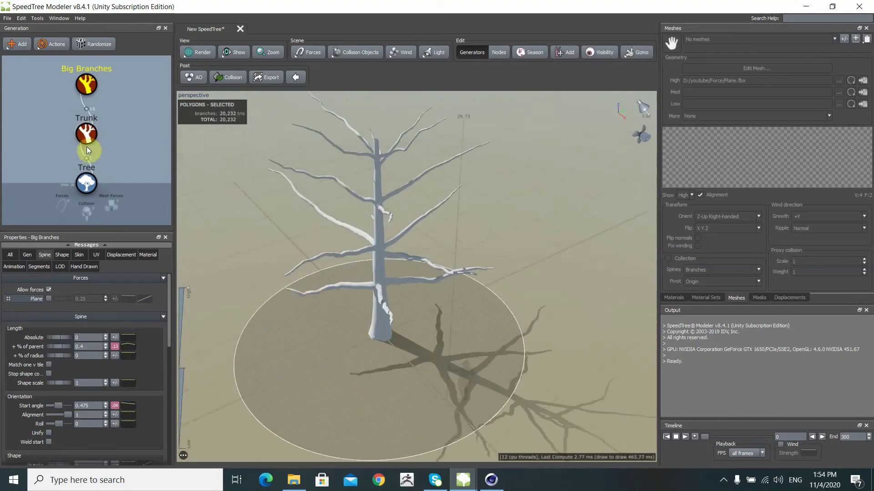
{"action": "scroll", "coordinate": [115, 104], "scroll_direction": "down", "scroll_amount": 2}
{"action": "scroll", "coordinate": [113, 105], "scroll_direction": "down", "scroll_amount": 2}
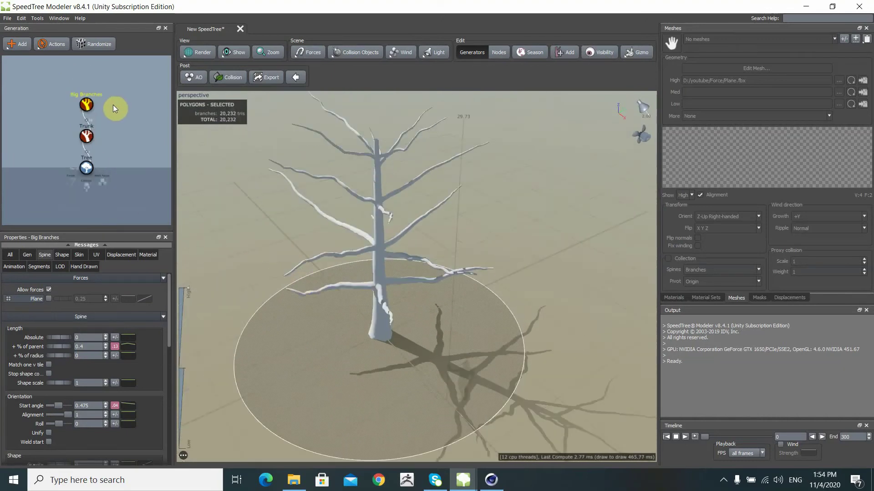
- Grow Little Branches on the big branches and set their gravity to -0.16
{"action": "right_click", "coordinate": [86, 108]}
{"action": "mouse_move", "coordinate": [137, 112]}
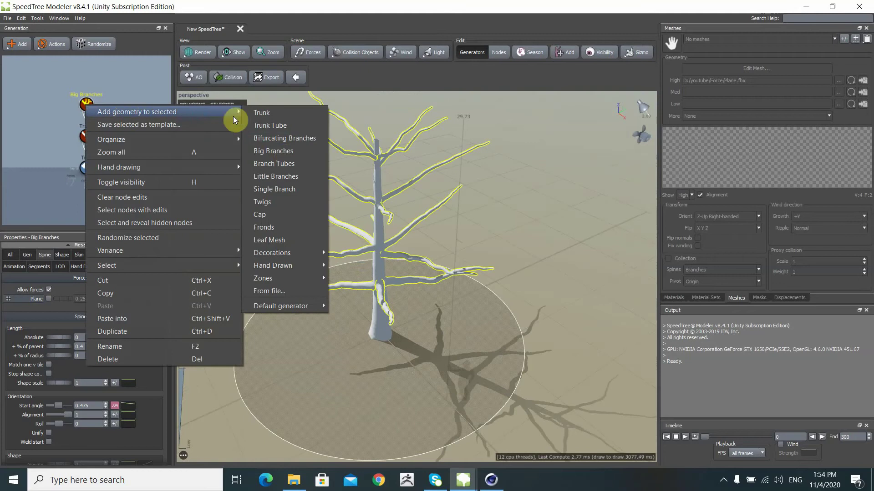
{"action": "left_click", "coordinate": [280, 179]}
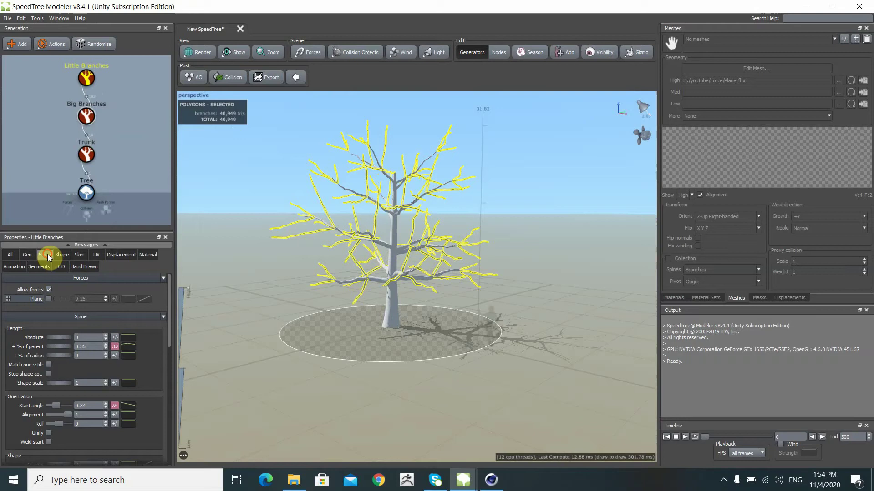
{"action": "scroll", "coordinate": [53, 419], "scroll_direction": "down", "scroll_amount": 2}
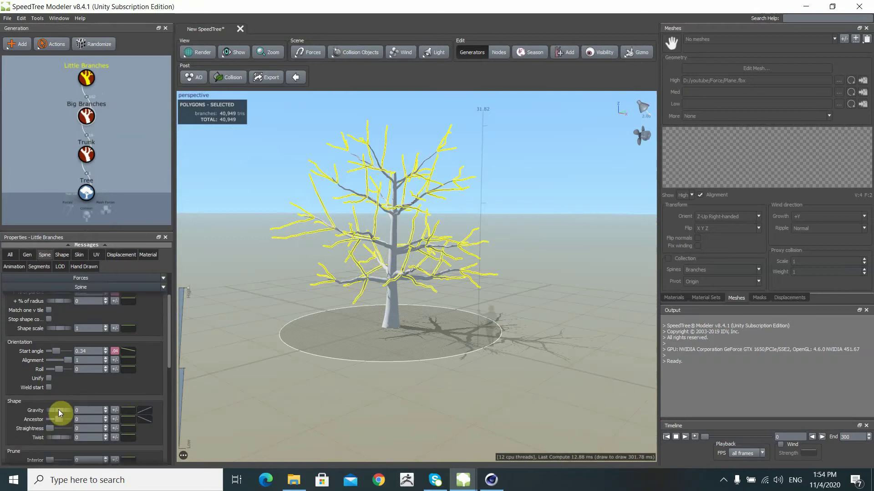
{"action": "left_click_drag", "start_coordinate": [58, 410], "coordinate": [49, 407]}
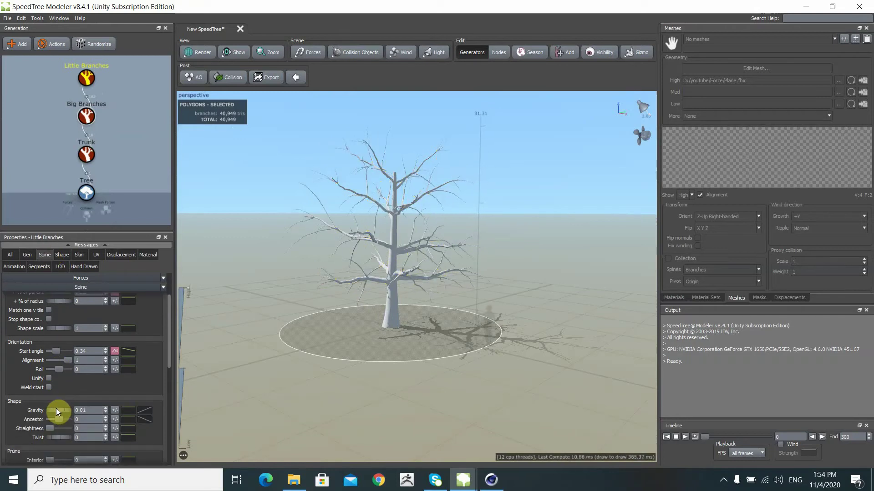
{"action": "scroll", "coordinate": [267, 329], "scroll_direction": "up", "scroll_amount": 3}
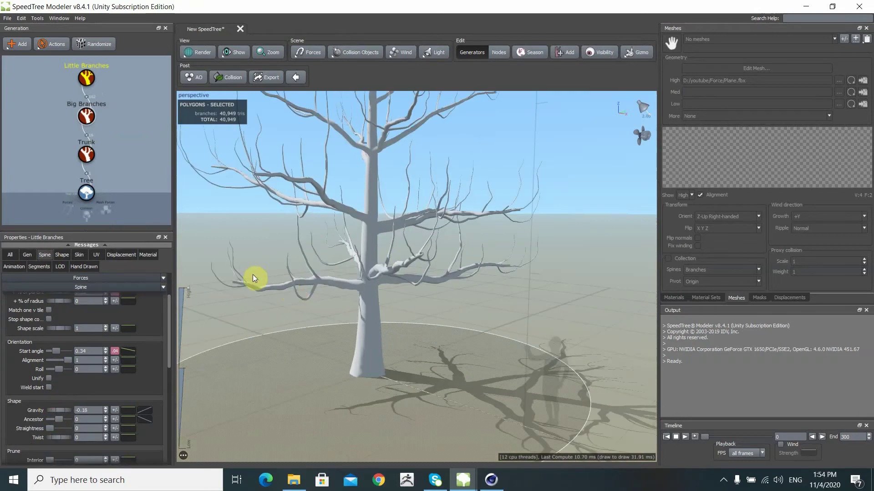
{"action": "scroll", "coordinate": [261, 280], "scroll_direction": "up", "scroll_amount": 2}
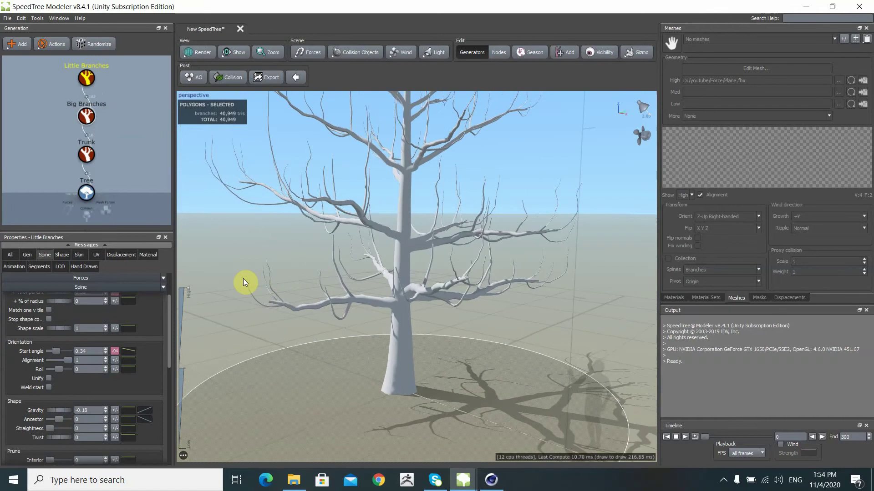
{"action": "scroll", "coordinate": [314, 272], "scroll_direction": "down", "scroll_amount": 2}
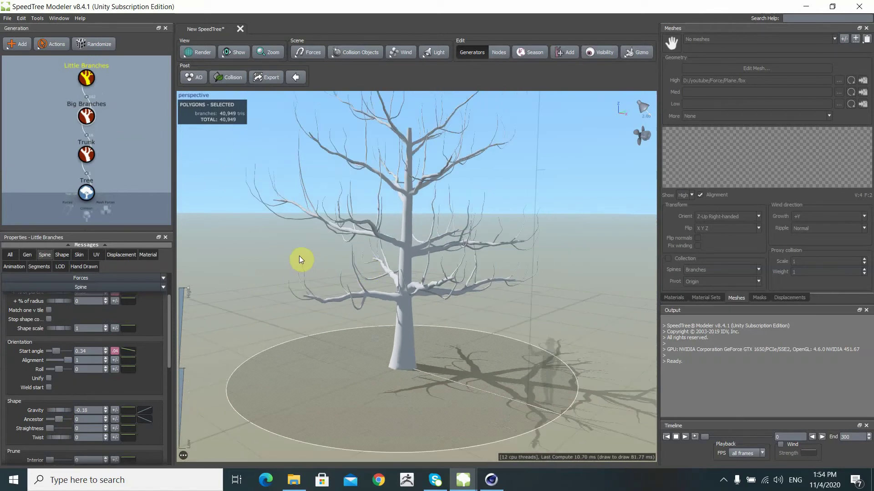
{"action": "left_click_drag", "start_coordinate": [304, 252], "coordinate": [303, 248]}
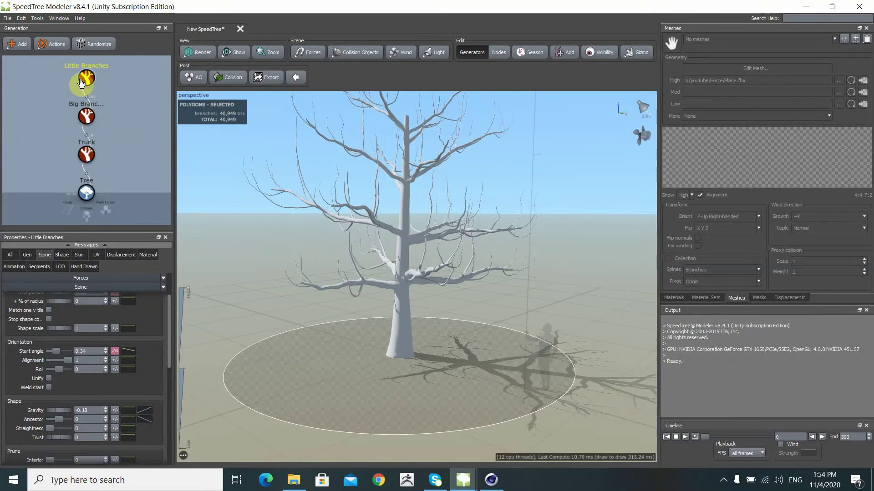
{"action": "middle_click_drag", "start_coordinate": [131, 80], "coordinate": [103, 167]}
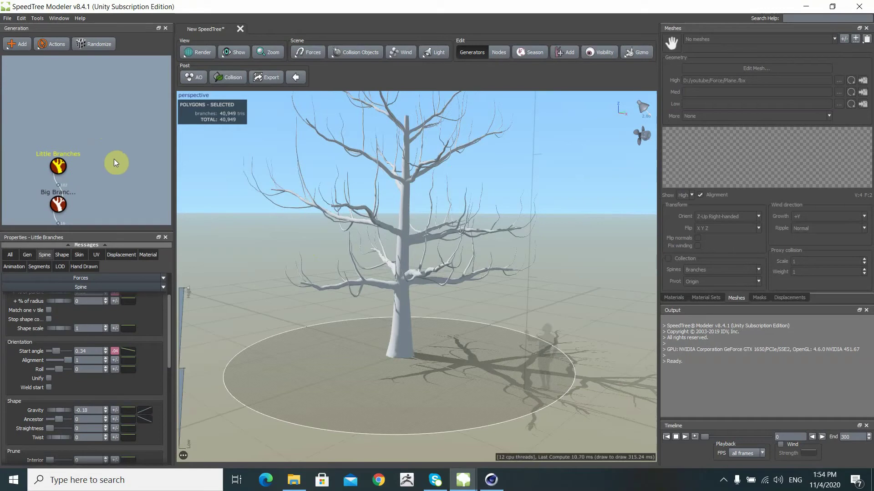
- Add a Branch generator onto the little branches and show its generation settings
{"action": "right_click", "coordinate": [59, 173]}
{"action": "mouse_move", "coordinate": [109, 176]}
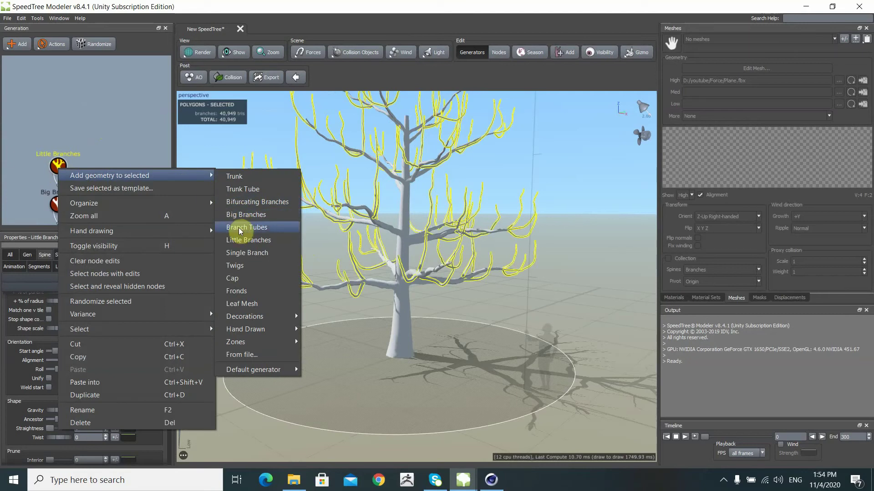
{"action": "left_click", "coordinate": [239, 228]}
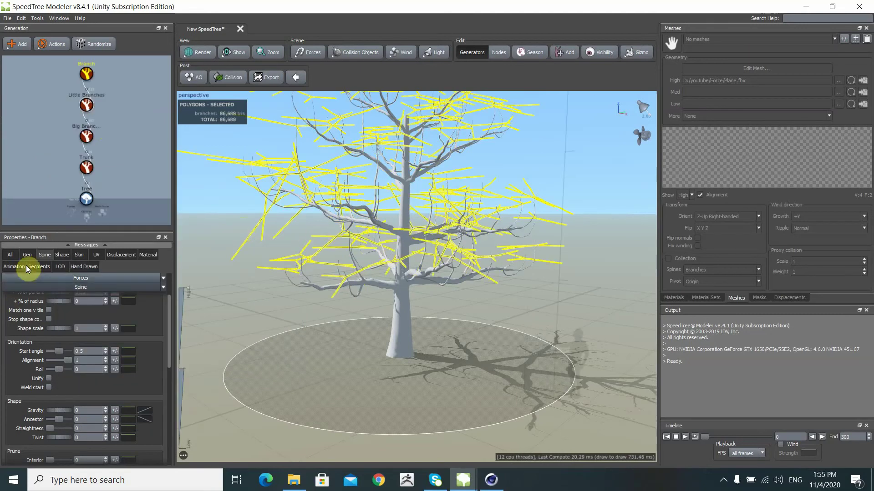
{"action": "left_click", "coordinate": [29, 255]}
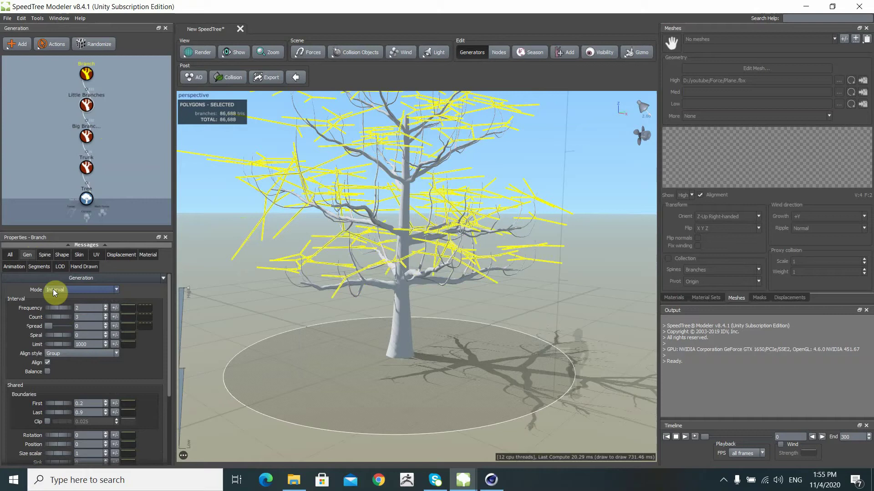
- Set Branch generation to Classic mode, Absolute style and Align orientation
{"action": "left_click", "coordinate": [65, 290]}
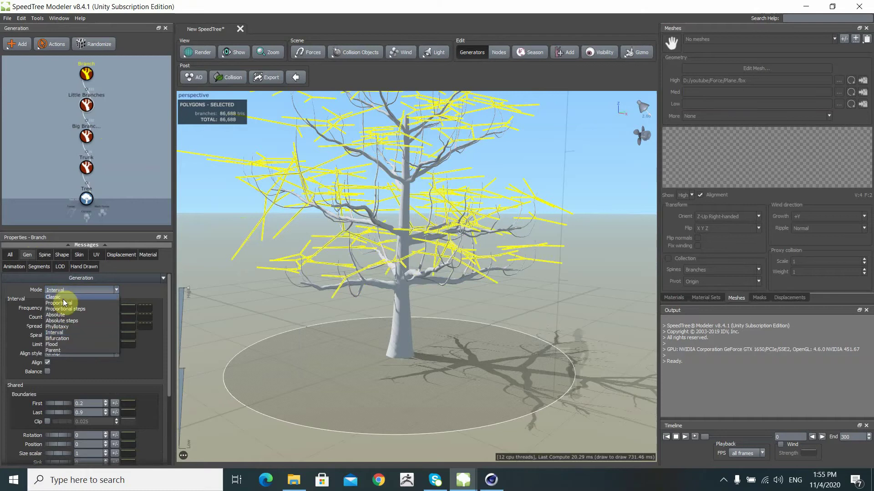
{"action": "left_click", "coordinate": [63, 298]}
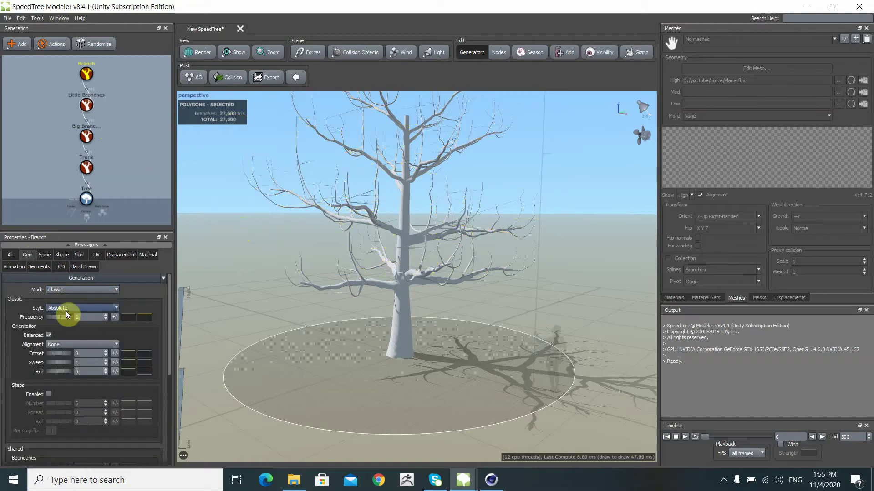
{"action": "left_click", "coordinate": [66, 310]}
{"action": "left_click", "coordinate": [66, 311]}
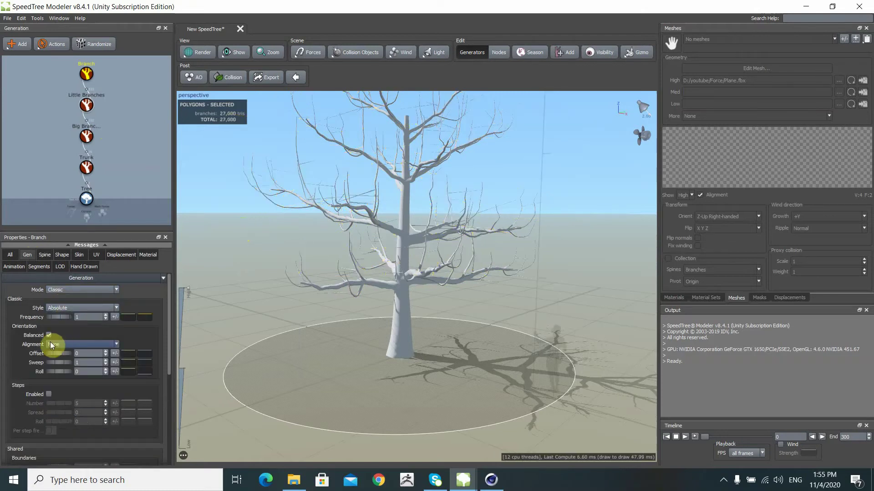
{"action": "left_click", "coordinate": [68, 344]}
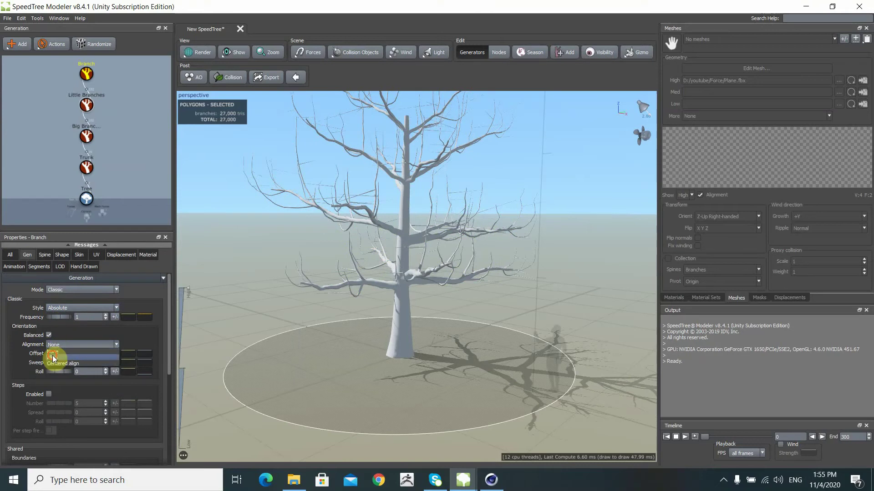
{"action": "left_click", "coordinate": [68, 354]}
{"action": "scroll", "coordinate": [264, 303], "scroll_direction": "up", "scroll_amount": 3}
{"action": "scroll", "coordinate": [326, 286], "scroll_direction": "up", "scroll_amount": 1}
{"action": "scroll", "coordinate": [297, 279], "scroll_direction": "up", "scroll_amount": 2}
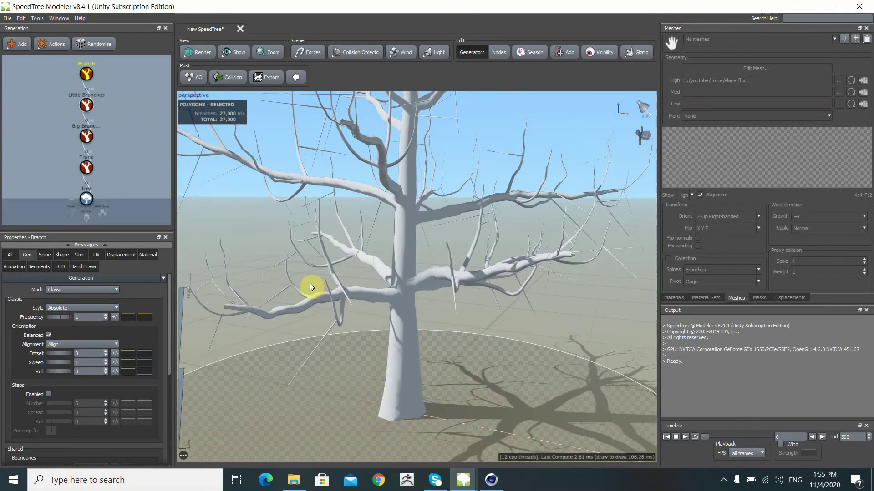
{"action": "scroll", "coordinate": [312, 283], "scroll_direction": "up", "scroll_amount": 2}
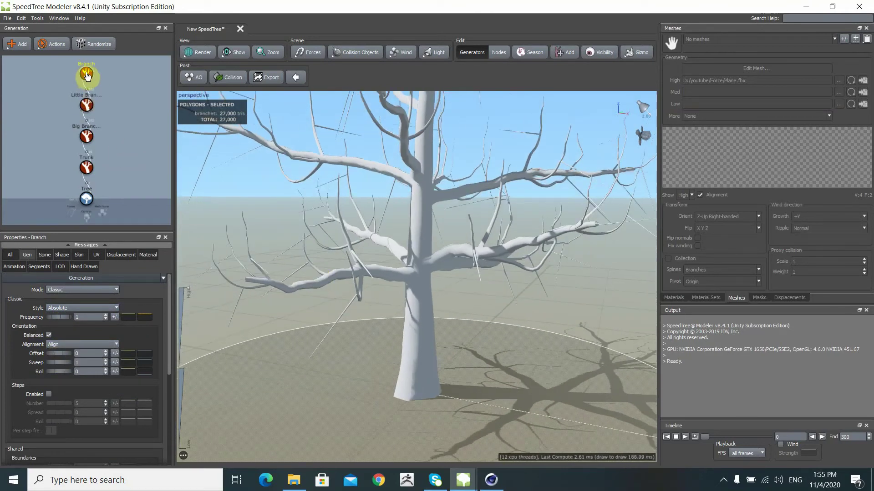
- Reattach the Branch generator under Big Branches and disable Little Branches
{"action": "mouse_move", "coordinate": [87, 73]}
{"action": "left_mouse_down"}
{"action": "mouse_move", "coordinate": [107, 137]}
{"action": "mouse_move", "coordinate": [87, 137]}
{"action": "left_mouse_up"}
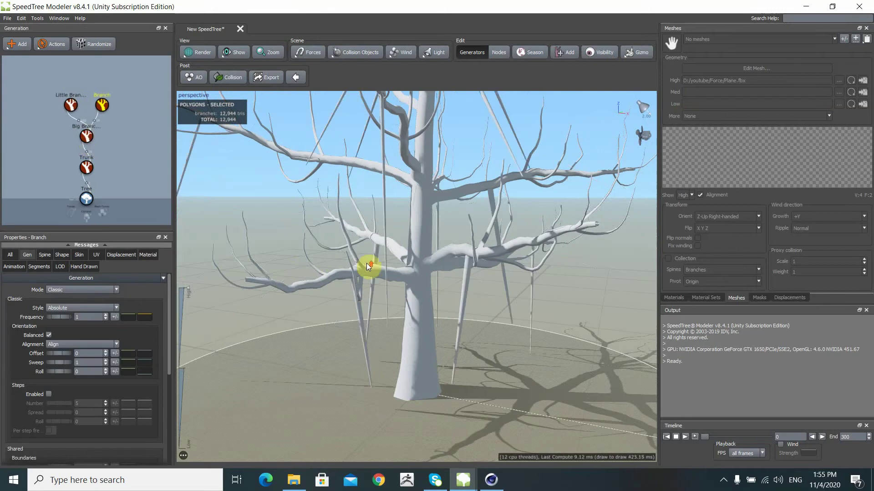
{"action": "left_click", "coordinate": [86, 136]}
{"action": "scroll", "coordinate": [403, 256], "scroll_direction": "up", "scroll_amount": 2}
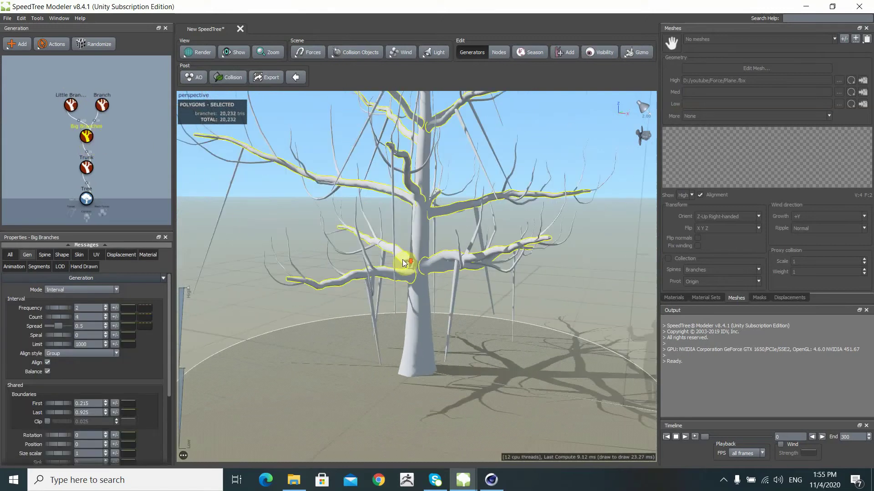
{"action": "scroll", "coordinate": [403, 256], "scroll_direction": "up", "scroll_amount": 2}
{"action": "left_click", "coordinate": [71, 103]}
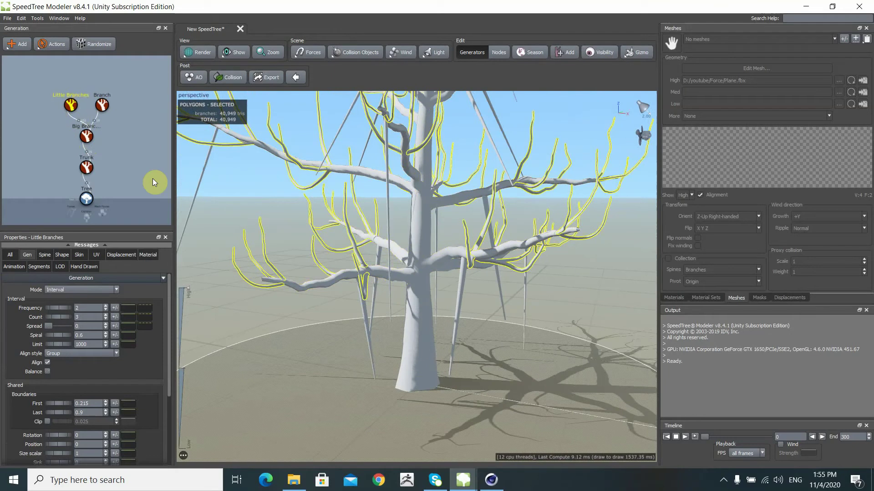
{"action": "double_click", "coordinate": [71, 106]}
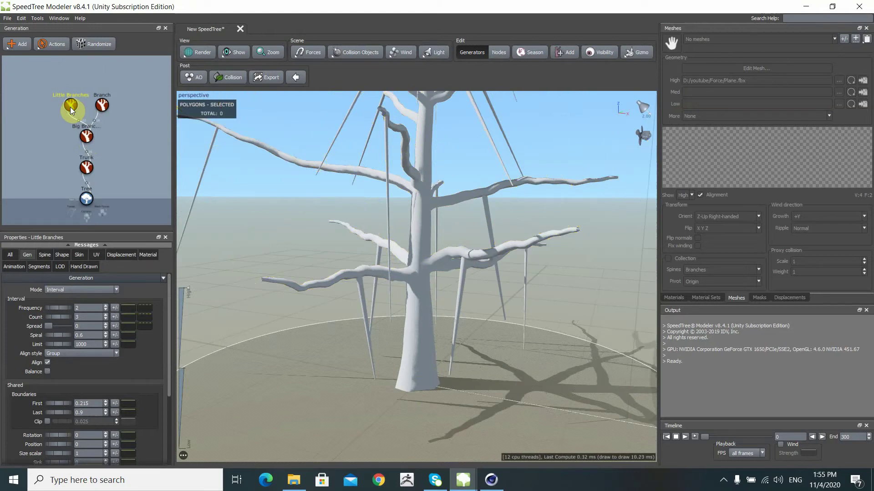
{"action": "scroll", "coordinate": [305, 226], "scroll_direction": "down", "scroll_amount": 3}
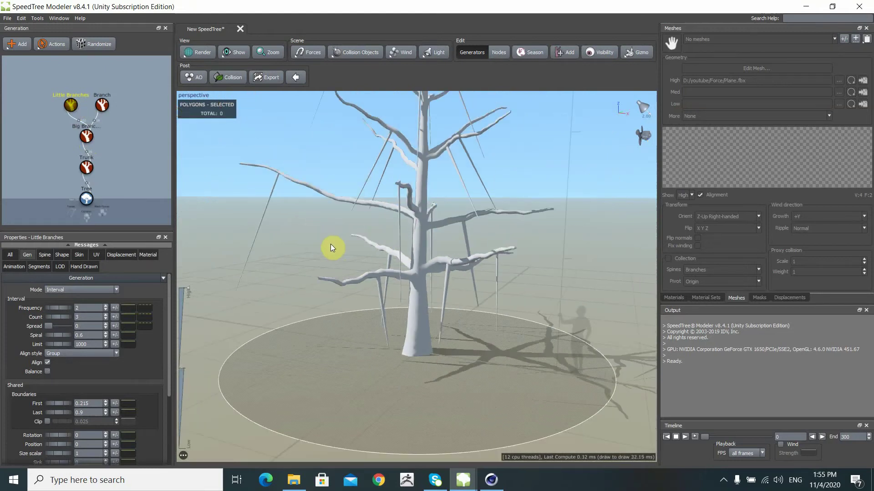
{"action": "left_click_drag", "start_coordinate": [324, 238], "coordinate": [258, 196]}
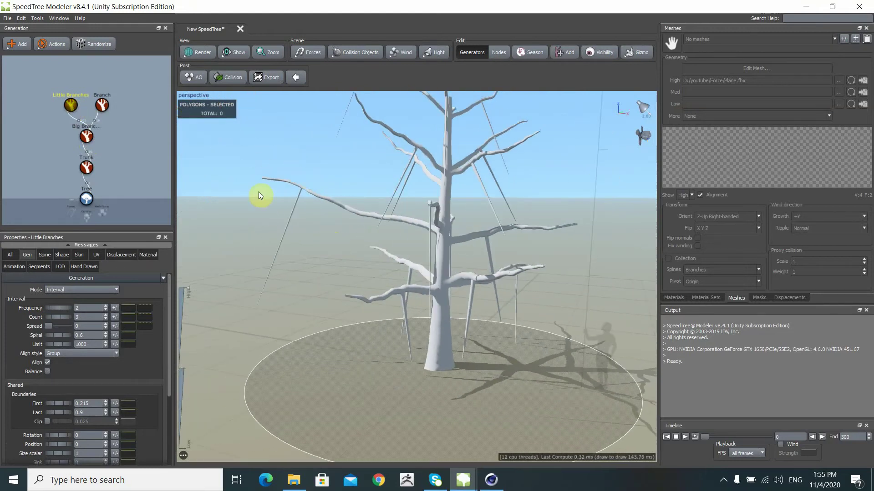
{"action": "left_click", "coordinate": [102, 105]}
{"action": "scroll", "coordinate": [402, 250], "scroll_direction": "up", "scroll_amount": 3}
{"action": "scroll", "coordinate": [374, 217], "scroll_direction": "down", "scroll_amount": 2}
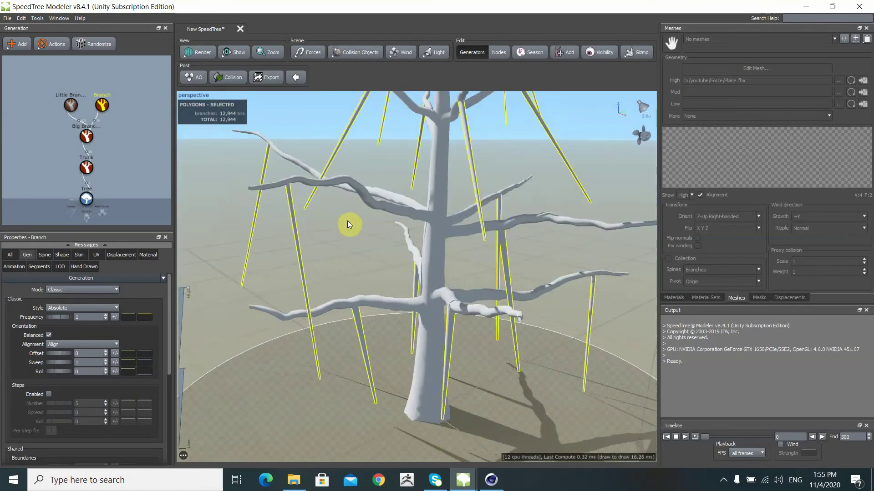
{"action": "scroll", "coordinate": [347, 221], "scroll_direction": "down", "scroll_amount": 2}
{"action": "scroll", "coordinate": [382, 229], "scroll_direction": "down", "scroll_amount": 1}
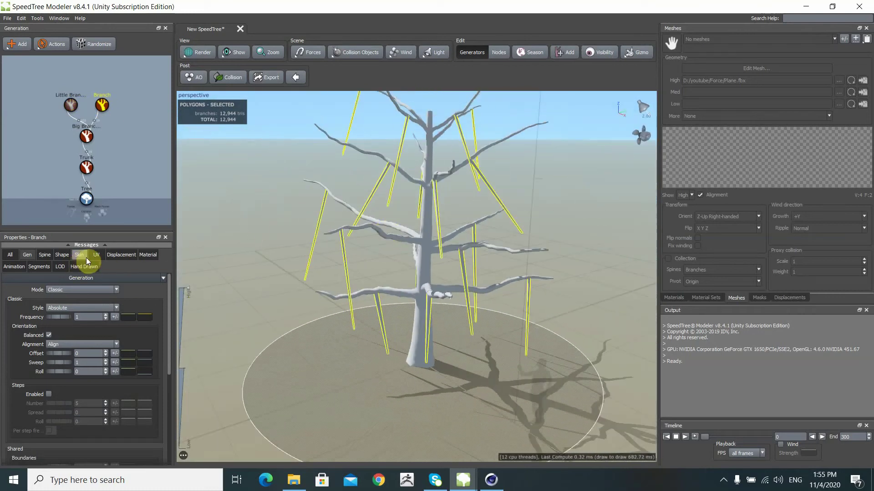
- Raise the Branch spine Length % of parent to 1.89 for much longer branches
{"action": "left_click", "coordinate": [49, 256]}
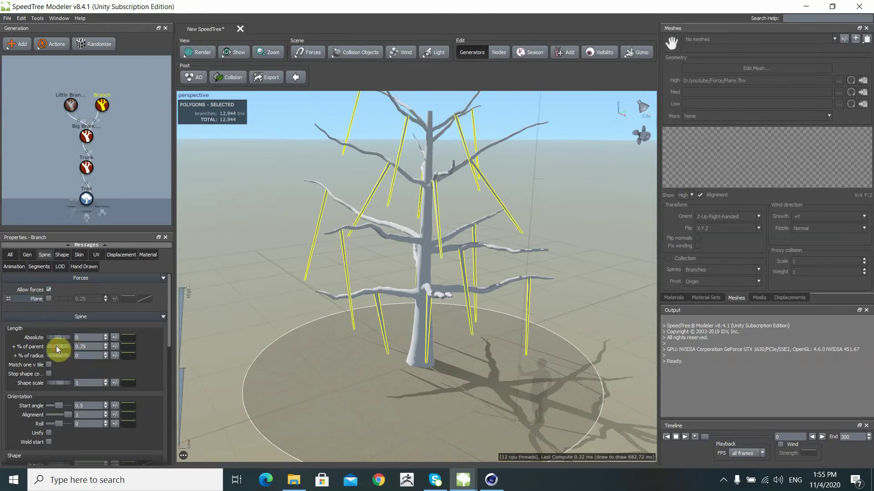
{"action": "left_click_drag", "start_coordinate": [56, 346], "coordinate": [110, 348]}
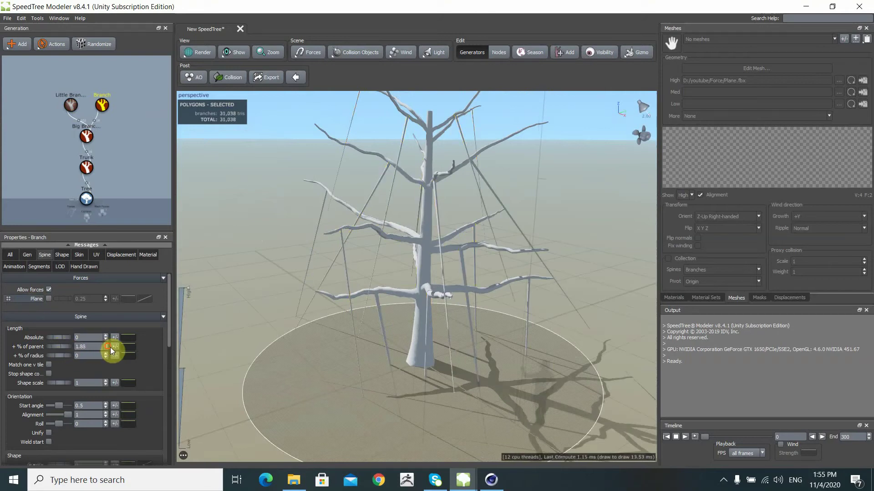
{"action": "mouse_move", "coordinate": [309, 353]}
{"action": "left_mouse_down"}
{"action": "mouse_move", "coordinate": [334, 313]}
{"action": "mouse_move", "coordinate": [370, 316]}
{"action": "left_mouse_up"}
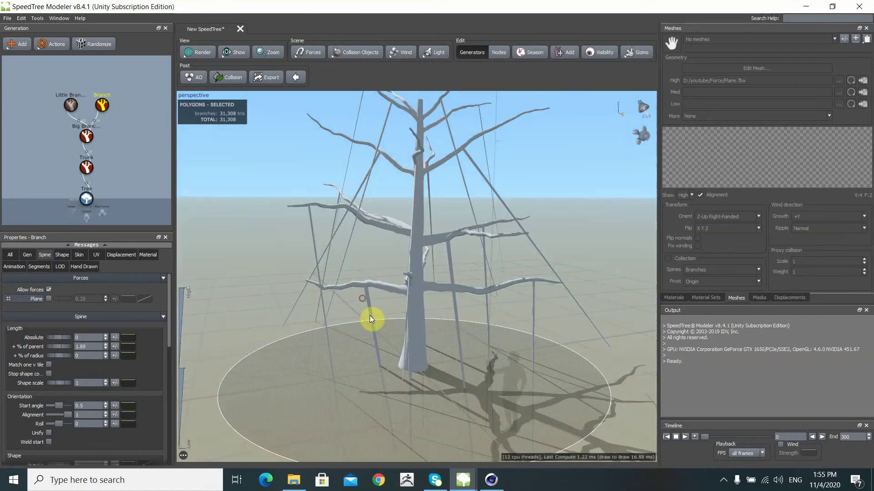
- Lower the Branch skin Radius % of parent to 0.29 for thinner branches
{"action": "left_click", "coordinate": [82, 257]}
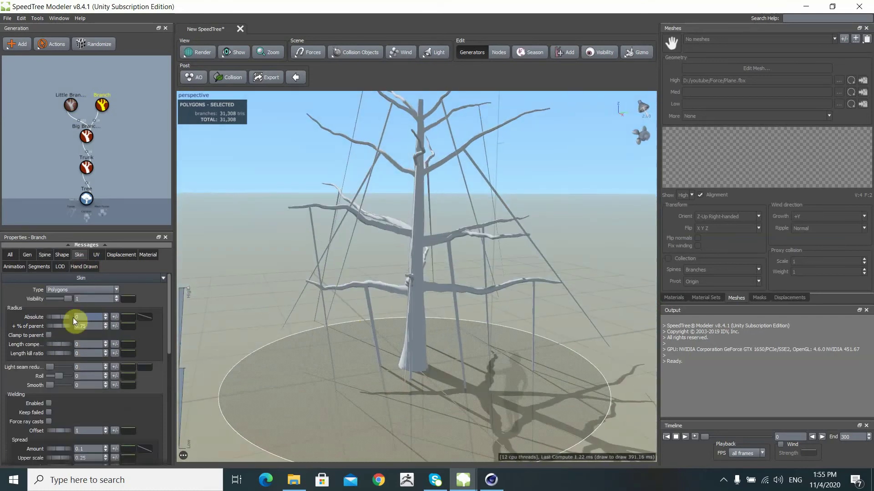
{"action": "mouse_move", "coordinate": [67, 327]}
{"action": "left_mouse_down"}
{"action": "mouse_move", "coordinate": [40, 328]}
{"action": "mouse_move", "coordinate": [50, 328]}
{"action": "left_mouse_up"}
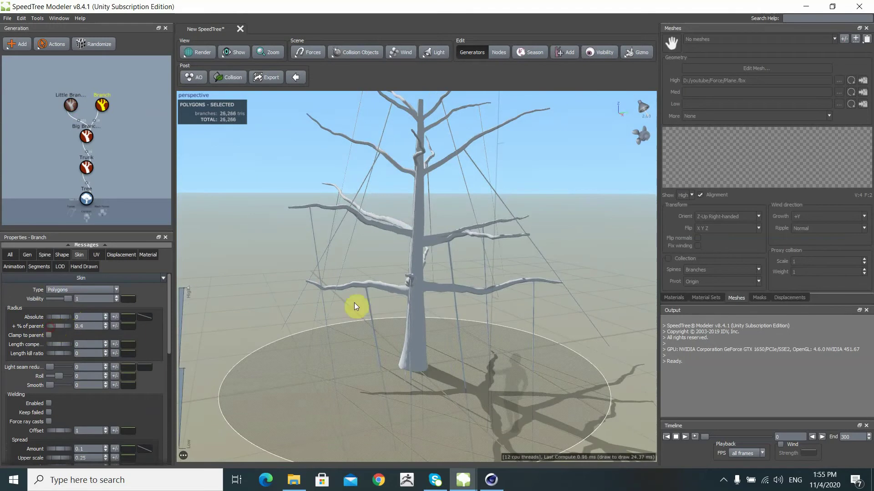
{"action": "scroll", "coordinate": [354, 302], "scroll_direction": "up", "scroll_amount": 3}
{"action": "scroll", "coordinate": [404, 273], "scroll_direction": "up", "scroll_amount": 2}
{"action": "left_click_drag", "start_coordinate": [439, 246], "coordinate": [410, 272]}
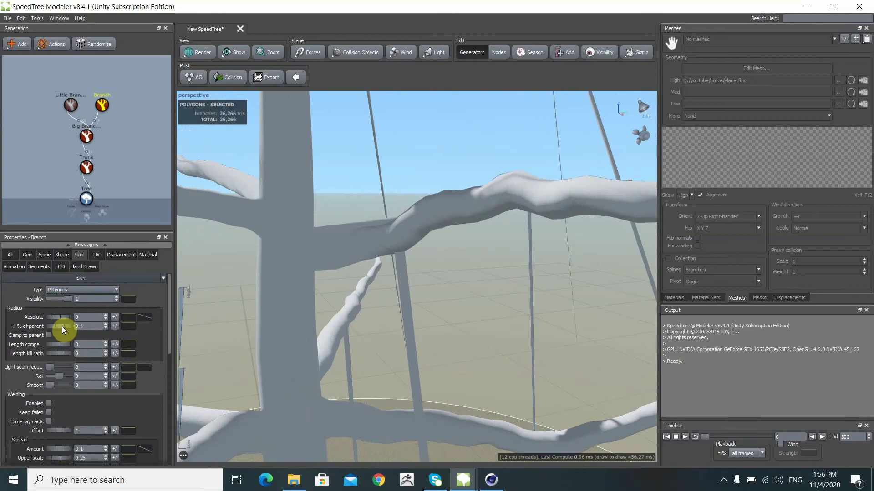
{"action": "left_click_drag", "start_coordinate": [62, 326], "coordinate": [56, 327]}
{"action": "scroll", "coordinate": [303, 298], "scroll_direction": "down", "scroll_amount": 3}
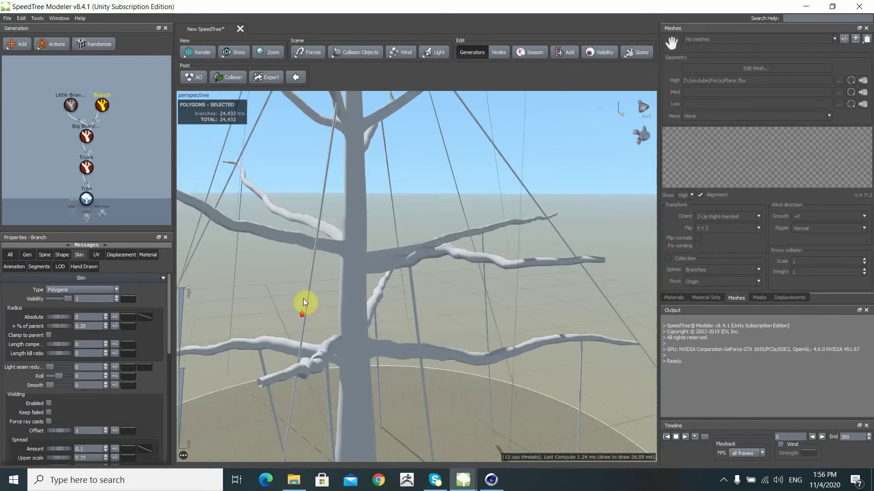
{"action": "scroll", "coordinate": [307, 287], "scroll_direction": "down", "scroll_amount": 3}
{"action": "scroll", "coordinate": [368, 291], "scroll_direction": "up", "scroll_amount": 2}
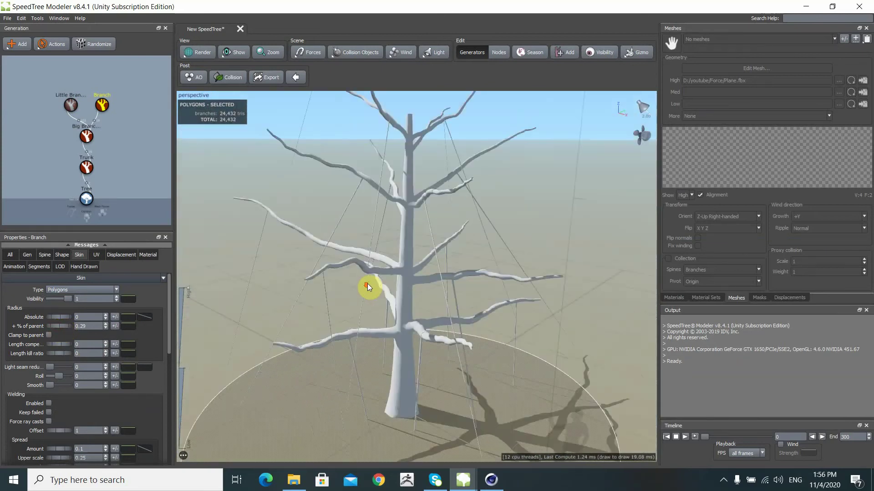
{"action": "scroll", "coordinate": [367, 284], "scroll_direction": "up", "scroll_amount": 3}
- Raise the Absolute radius profile curve's endpoint so the branches taper less
{"action": "left_click", "coordinate": [148, 319]}
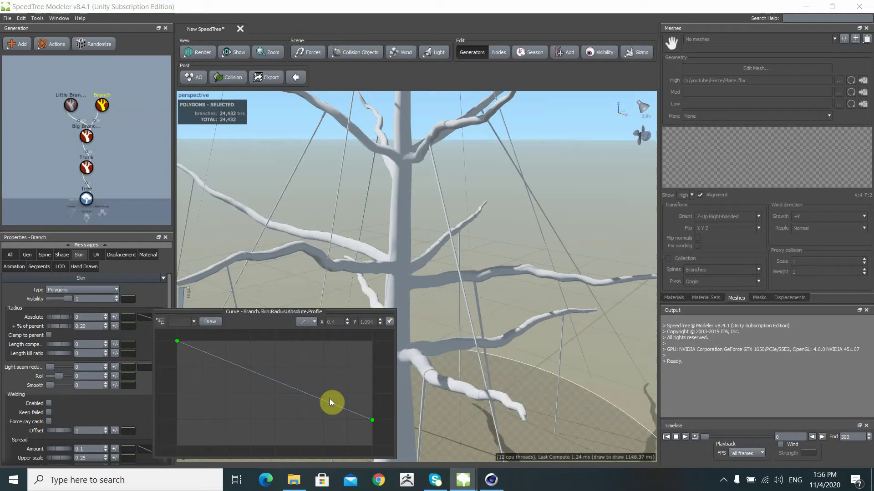
{"action": "left_click_drag", "start_coordinate": [372, 421], "coordinate": [371, 391]}
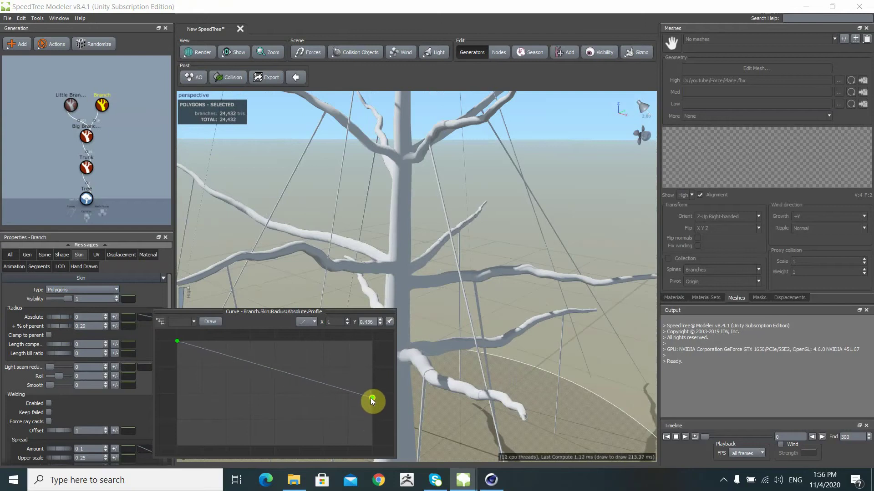
{"action": "left_click", "coordinate": [384, 225]}
{"action": "scroll", "coordinate": [390, 307], "scroll_direction": "down", "scroll_amount": 3}
{"action": "left_click_drag", "start_coordinate": [370, 293], "coordinate": [369, 255]}
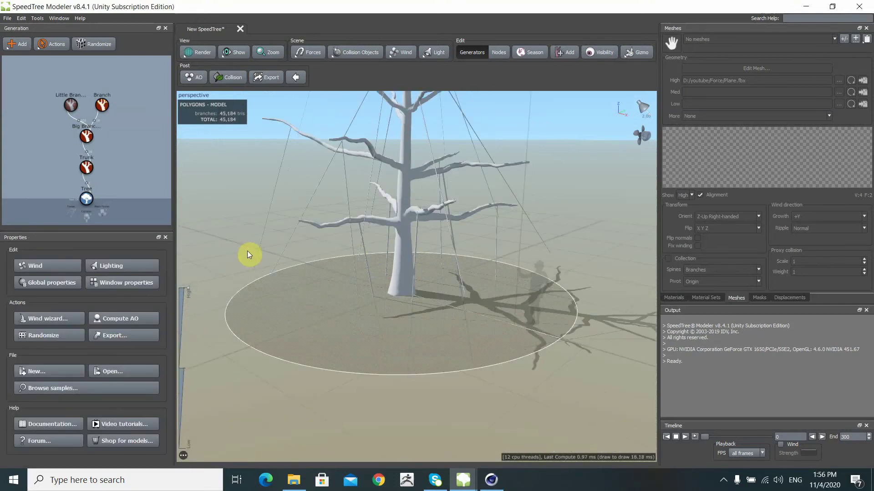
- Select the thin Branch generator to reach its spine settings with the Plane force listed
{"action": "left_click", "coordinate": [102, 106]}
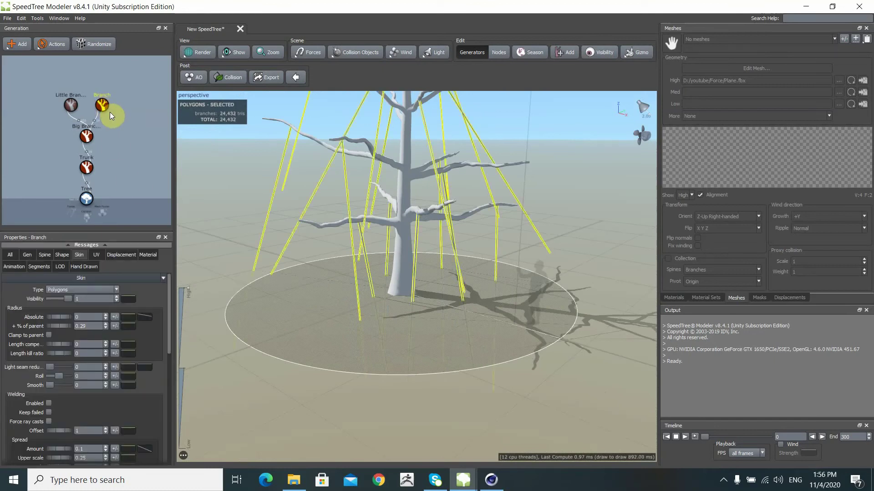
{"action": "left_click_drag", "start_coordinate": [349, 236], "coordinate": [343, 239]}
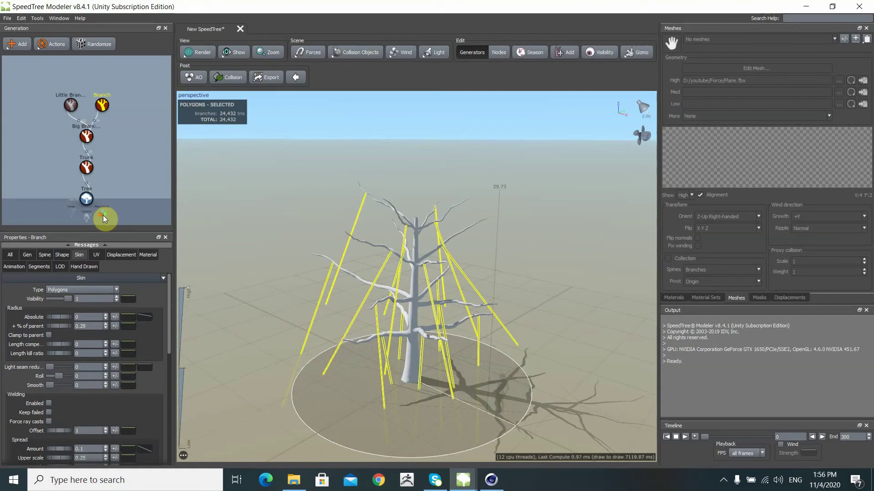
{"action": "scroll", "coordinate": [537, 223], "scroll_direction": "up", "scroll_amount": 2}
{"action": "scroll", "coordinate": [540, 212], "scroll_direction": "up", "scroll_amount": 2}
{"action": "scroll", "coordinate": [316, 224], "scroll_direction": "up", "scroll_amount": 3}
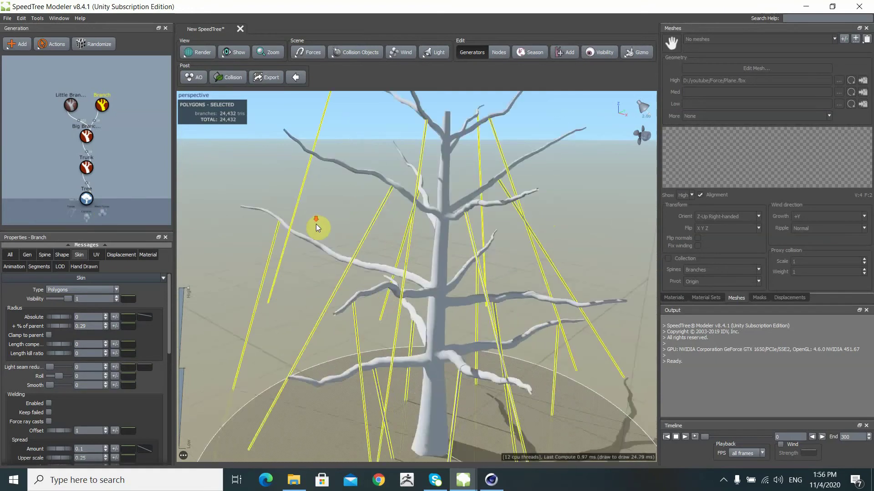
{"action": "scroll", "coordinate": [317, 224], "scroll_direction": "up", "scroll_amount": 2}
{"action": "left_click", "coordinate": [325, 249]}
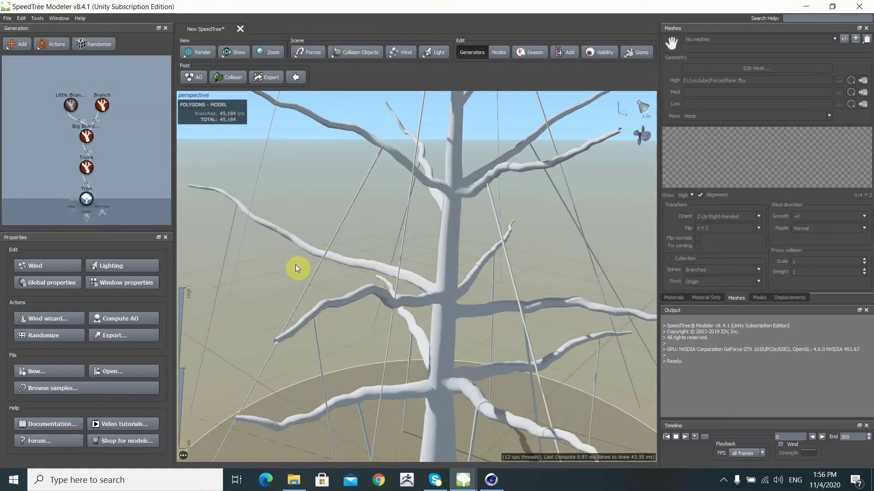
{"action": "left_click", "coordinate": [323, 258]}
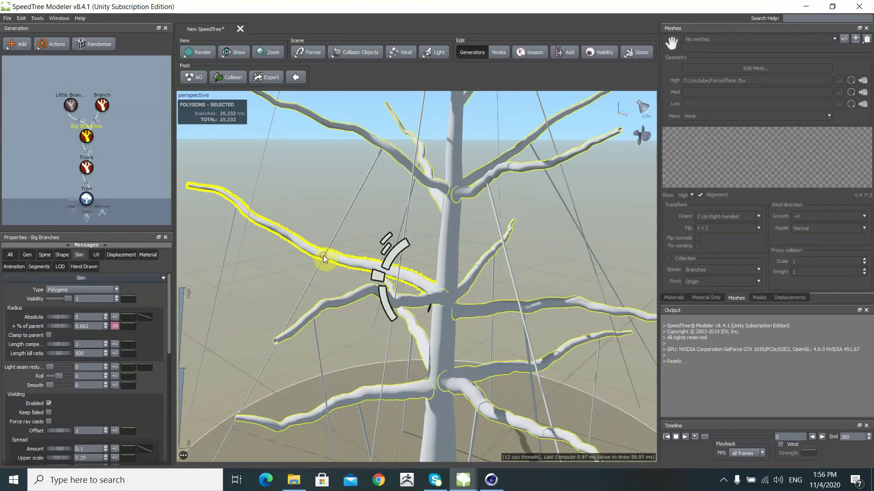
{"action": "left_click", "coordinate": [310, 279]}
{"action": "left_click", "coordinate": [102, 105]}
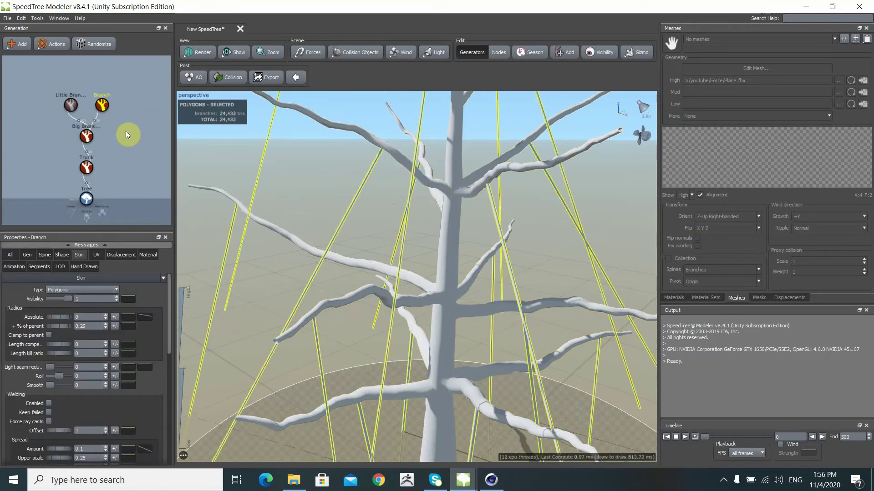
- Set the thin branches' spine gravity to 2 so they hang downward
{"action": "left_click", "coordinate": [45, 255]}
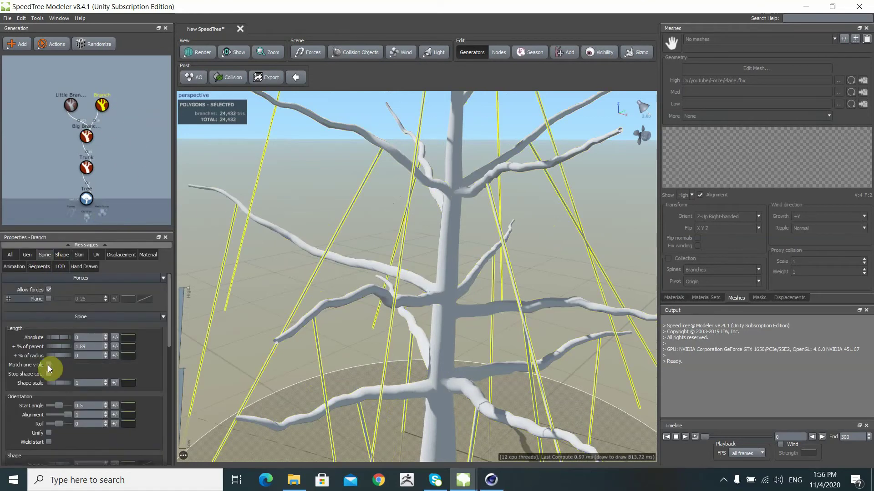
{"action": "scroll", "coordinate": [47, 365], "scroll_direction": "down", "scroll_amount": 2}
{"action": "scroll", "coordinate": [52, 394], "scroll_direction": "down", "scroll_amount": 1}
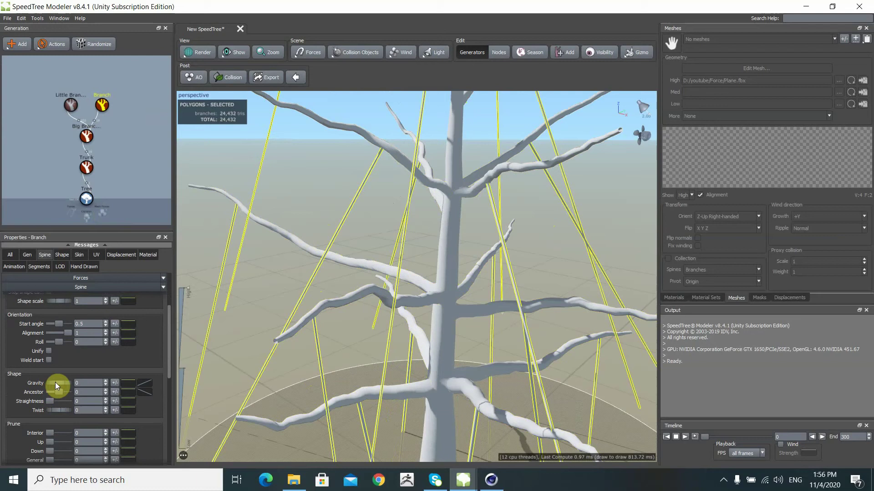
{"action": "left_click_drag", "start_coordinate": [56, 382], "coordinate": [122, 385]}
{"action": "scroll", "coordinate": [282, 366], "scroll_direction": "up", "scroll_amount": 3}
{"action": "scroll", "coordinate": [317, 312], "scroll_direction": "up", "scroll_amount": 3}
{"action": "scroll", "coordinate": [315, 229], "scroll_direction": "up", "scroll_amount": 3}
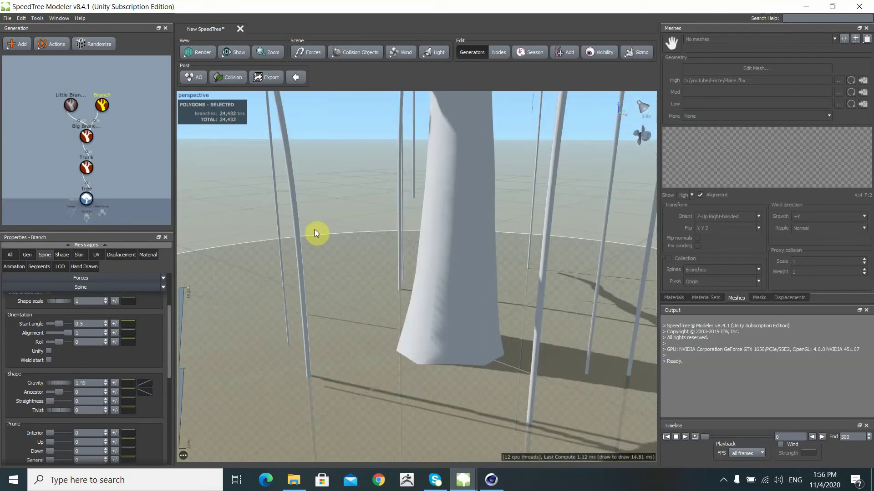
{"action": "scroll", "coordinate": [354, 304], "scroll_direction": "down", "scroll_amount": 3}
{"action": "scroll", "coordinate": [345, 298], "scroll_direction": "down", "scroll_amount": 3}
{"action": "mouse_move", "coordinate": [346, 299]}
{"action": "left_mouse_down"}
{"action": "mouse_move", "coordinate": [368, 281]}
{"action": "mouse_move", "coordinate": [369, 293]}
{"action": "mouse_move", "coordinate": [357, 288]}
{"action": "left_mouse_up"}
{"action": "scroll", "coordinate": [362, 287], "scroll_direction": "down", "scroll_amount": 2}
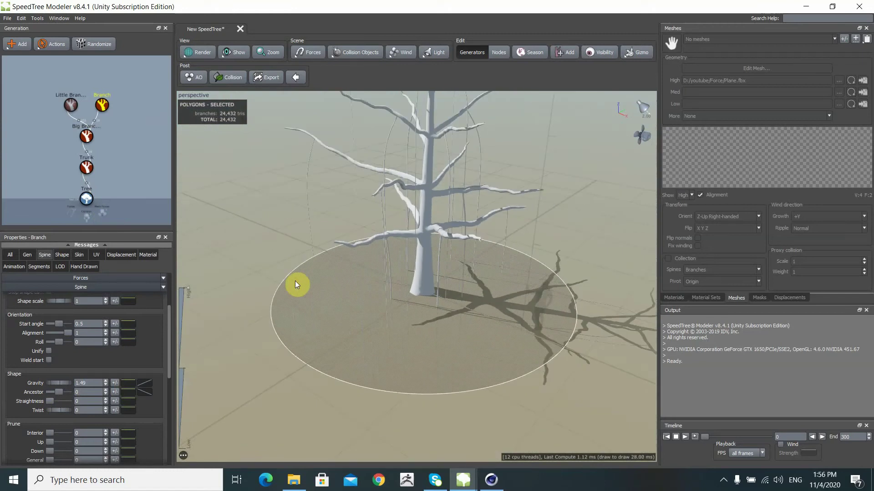
{"action": "left_click_drag", "start_coordinate": [59, 383], "coordinate": [70, 382]}
{"action": "double_click", "coordinate": [86, 384]}
{"action": "type", "text": "2"}
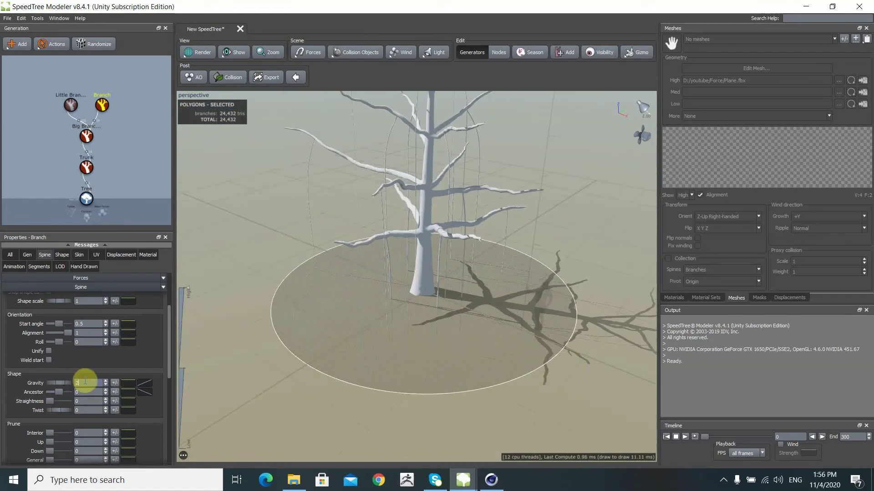
{"action": "key", "text": "Return"}
{"action": "scroll", "coordinate": [407, 320], "scroll_direction": "up", "scroll_amount": 3}
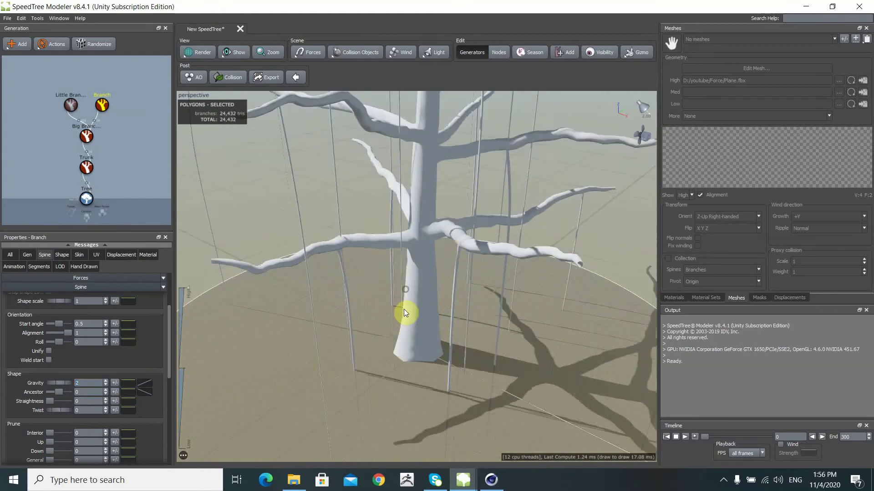
{"action": "mouse_move", "coordinate": [407, 320]}
{"action": "left_mouse_down"}
{"action": "mouse_move", "coordinate": [380, 277]}
{"action": "mouse_move", "coordinate": [461, 288]}
{"action": "mouse_move", "coordinate": [351, 285]}
{"action": "left_mouse_up"}
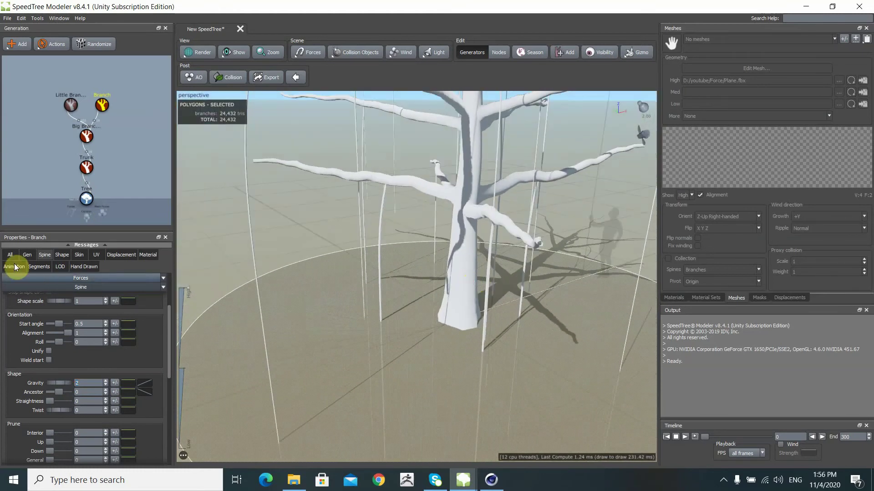
- Set the branch boundaries to First 0.26 and Last 1.25 along their parents
{"action": "left_click", "coordinate": [23, 255]}
{"action": "scroll", "coordinate": [36, 380], "scroll_direction": "down", "scroll_amount": 2}
{"action": "scroll", "coordinate": [37, 373], "scroll_direction": "down", "scroll_amount": 2}
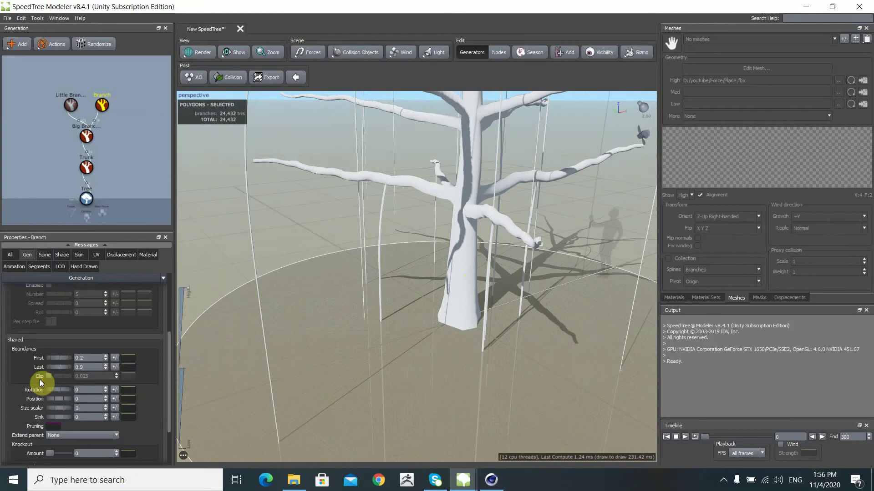
{"action": "mouse_move", "coordinate": [53, 360]}
{"action": "left_mouse_down"}
{"action": "mouse_move", "coordinate": [48, 367]}
{"action": "mouse_move", "coordinate": [68, 367]}
{"action": "left_mouse_up"}
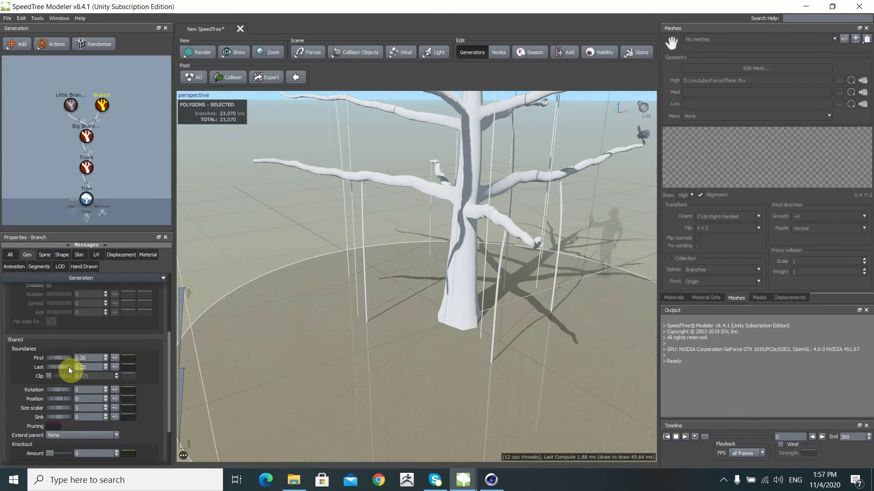
{"action": "scroll", "coordinate": [323, 365], "scroll_direction": "down", "scroll_amount": 3}
{"action": "mouse_move", "coordinate": [322, 364]}
{"action": "left_mouse_down"}
{"action": "mouse_move", "coordinate": [401, 326]}
{"action": "mouse_move", "coordinate": [369, 327]}
{"action": "left_mouse_up"}
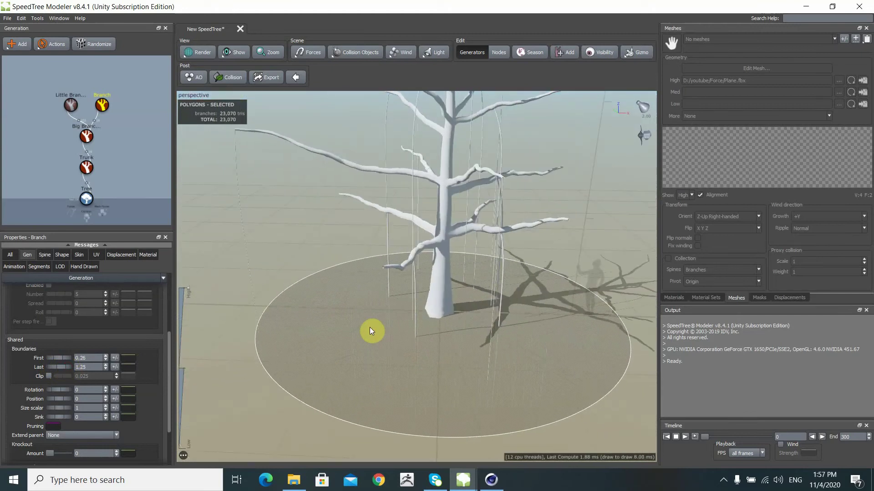
{"action": "scroll", "coordinate": [66, 360], "scroll_direction": "up", "scroll_amount": 3}
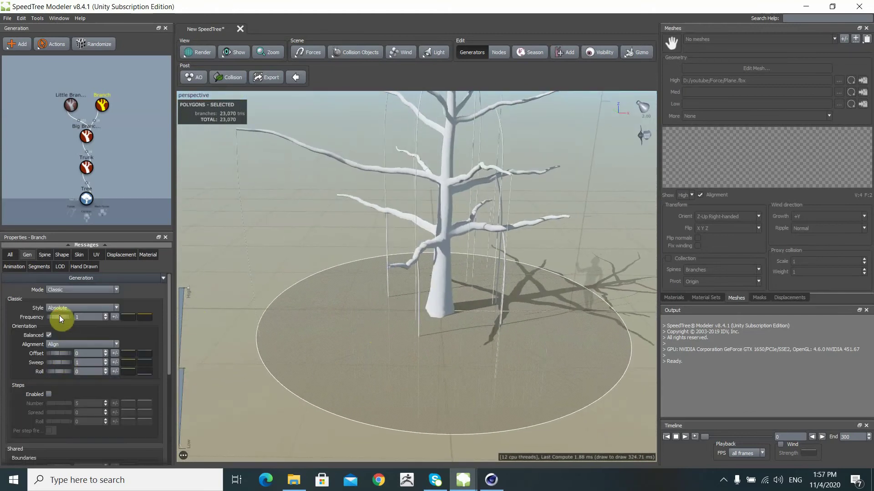
- Test higher branch frequencies, then settle the frequency at 1
{"action": "left_click_drag", "start_coordinate": [60, 316], "coordinate": [99, 316]}
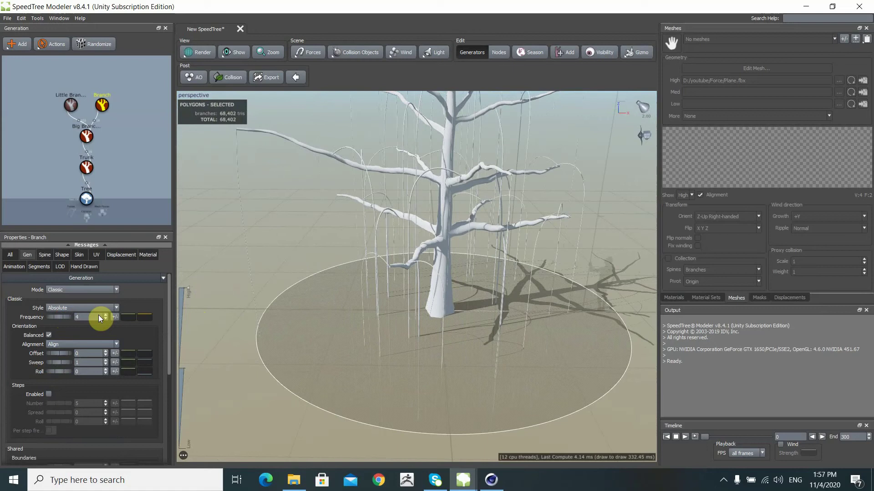
{"action": "scroll", "coordinate": [99, 317], "scroll_direction": "up", "scroll_amount": 1}
{"action": "left_click_drag", "start_coordinate": [88, 317], "coordinate": [82, 316]}
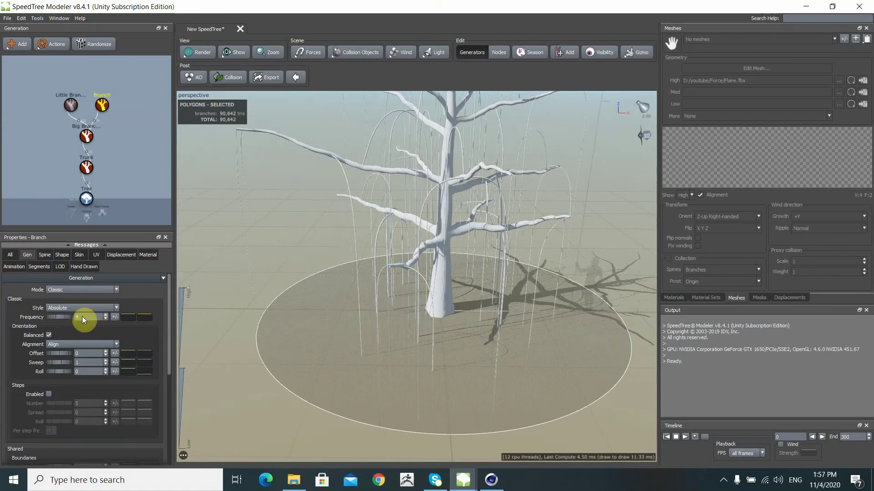
{"action": "double_click", "coordinate": [75, 318]}
{"action": "key", "text": "Return"}
{"action": "type", "text": "1"}
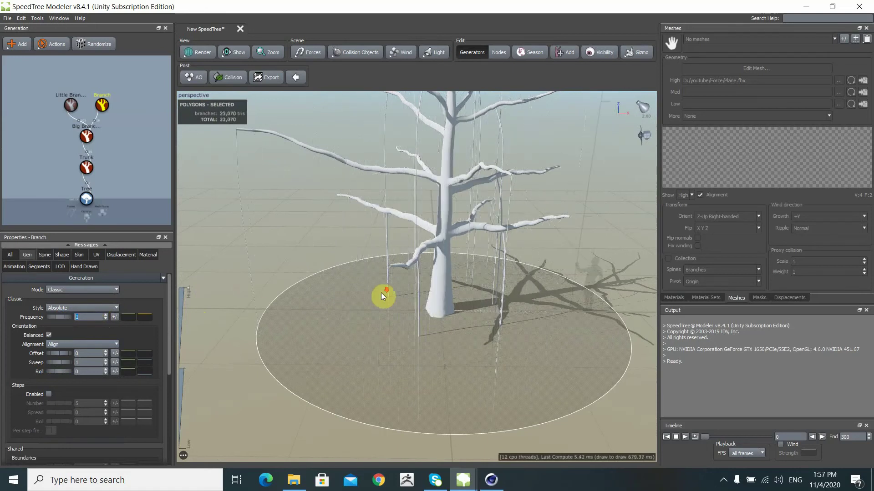
{"action": "scroll", "coordinate": [382, 293], "scroll_direction": "up", "scroll_amount": 3}
{"action": "scroll", "coordinate": [354, 276], "scroll_direction": "up", "scroll_amount": 2}
{"action": "left_click_drag", "start_coordinate": [394, 297], "coordinate": [450, 290]}
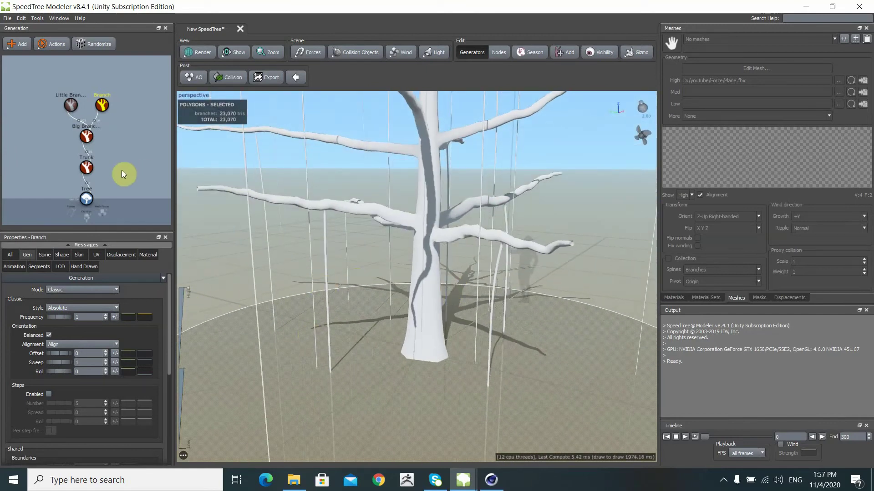
- Add a Curl force to the scene from the forces list
{"action": "left_click", "coordinate": [305, 53]}
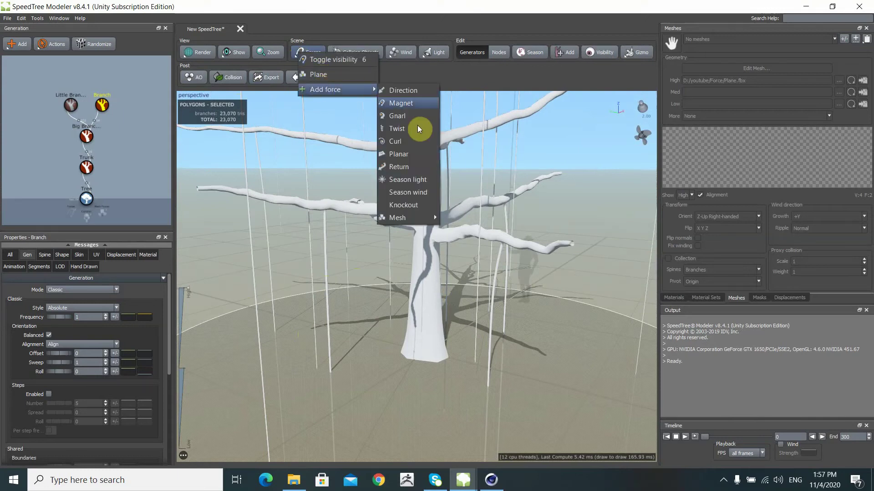
{"action": "mouse_move", "coordinate": [326, 89]}
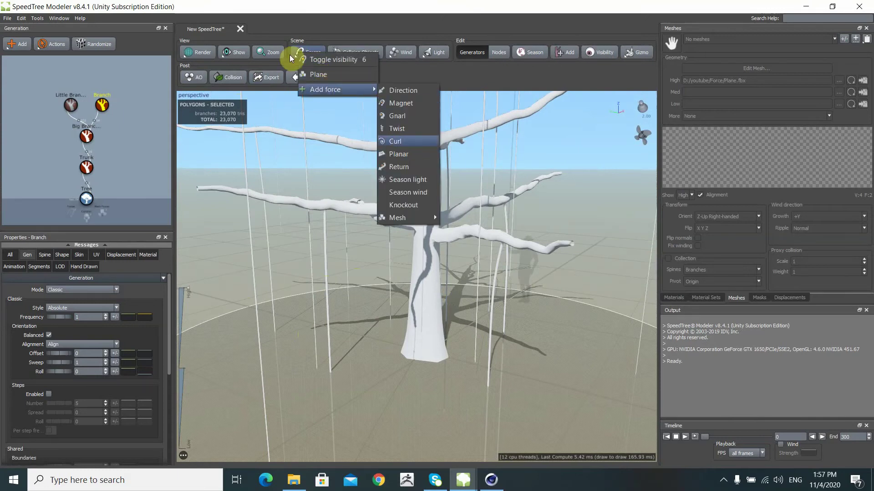
{"action": "left_click", "coordinate": [295, 56]}
{"action": "left_click", "coordinate": [300, 53]}
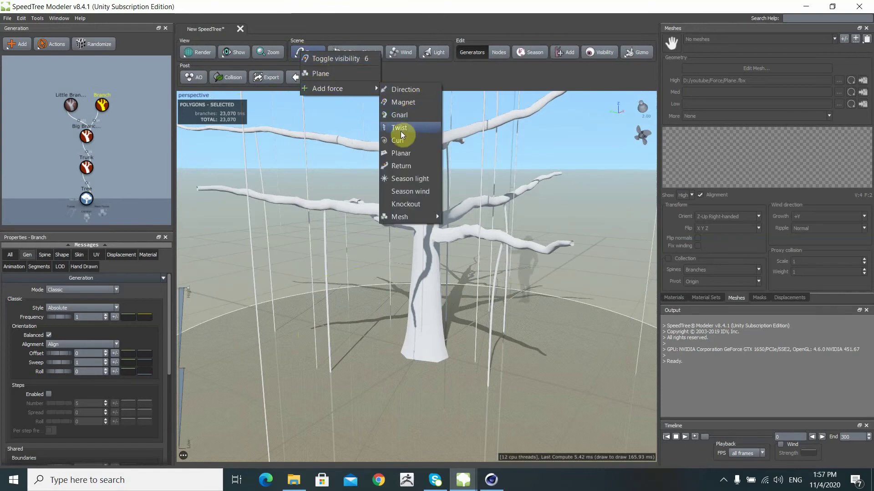
{"action": "left_click", "coordinate": [398, 142]}
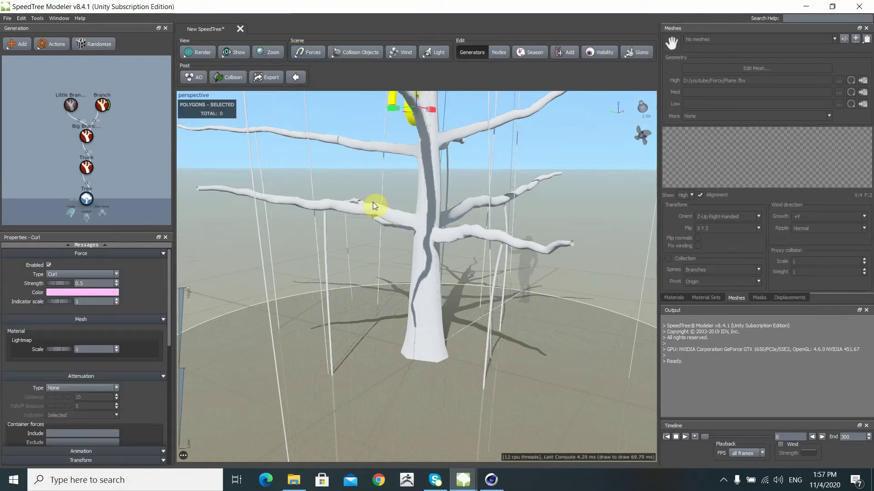
{"action": "left_click", "coordinate": [103, 107]}
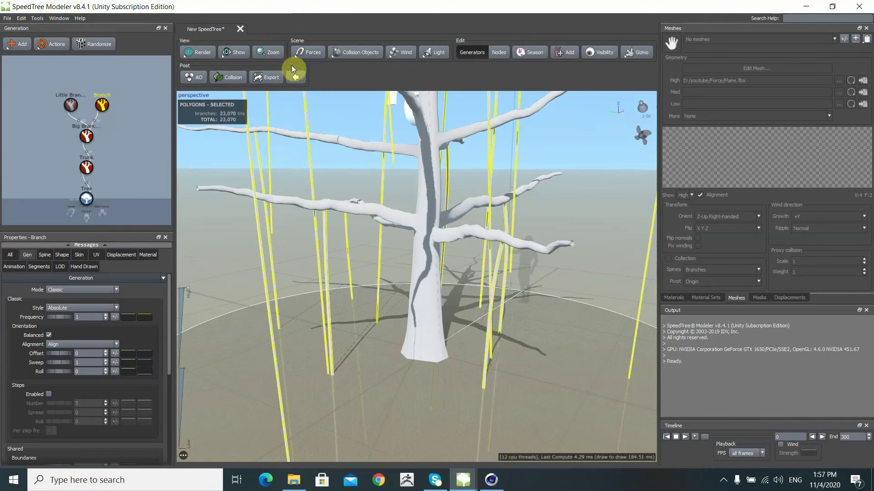
- Review the scene forces list, then deselect and reposition the generation graph
{"action": "left_click", "coordinate": [300, 54]}
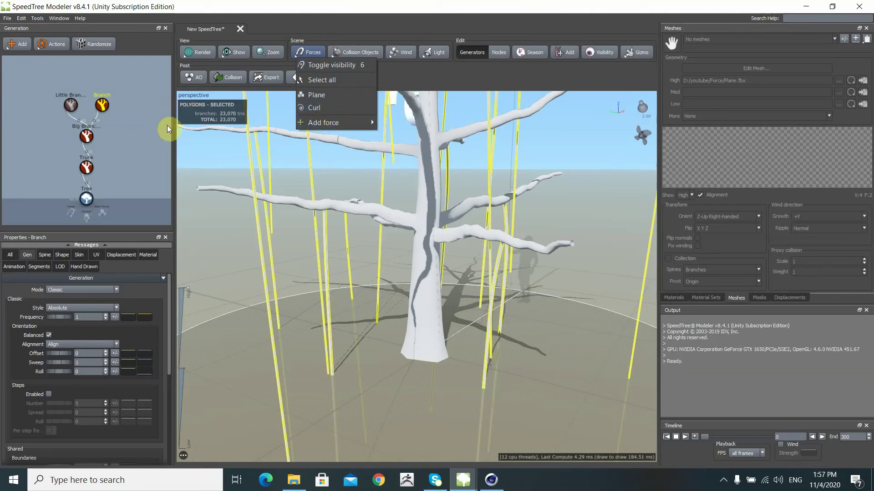
{"action": "left_click", "coordinate": [125, 122]}
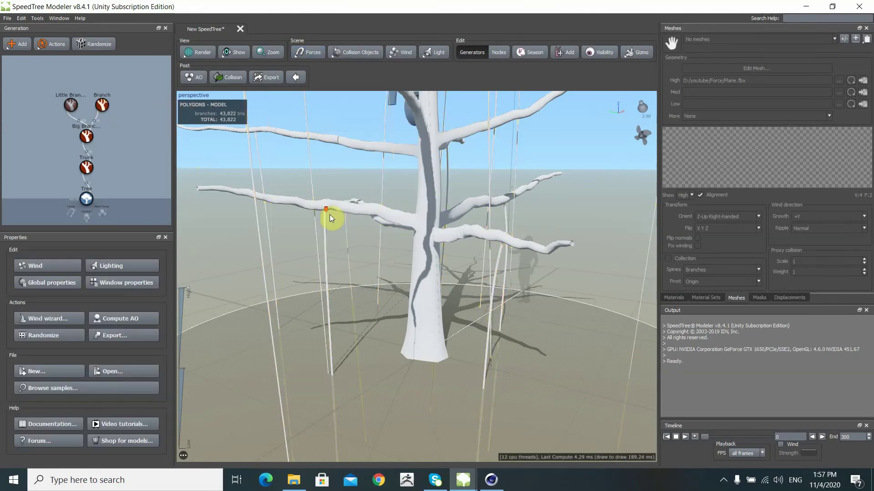
{"action": "scroll", "coordinate": [336, 203], "scroll_direction": "up", "scroll_amount": 2}
{"action": "scroll", "coordinate": [335, 203], "scroll_direction": "down", "scroll_amount": 3}
{"action": "scroll", "coordinate": [294, 178], "scroll_direction": "up", "scroll_amount": 1}
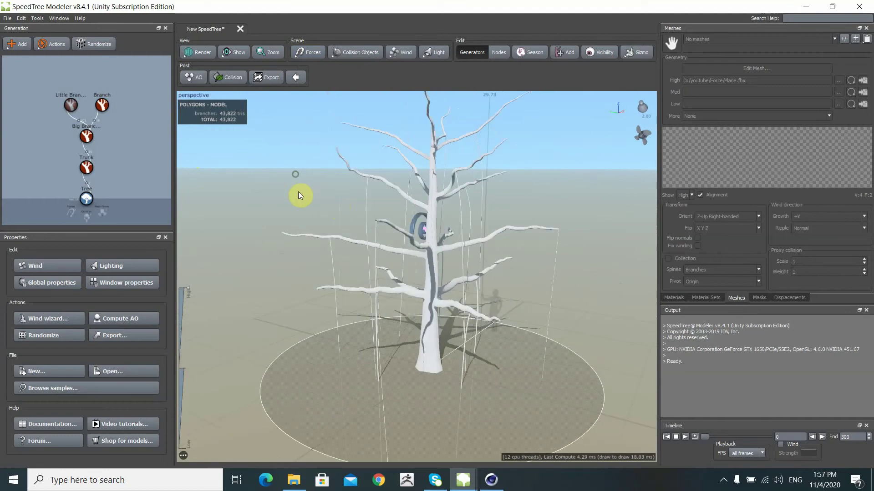
{"action": "scroll", "coordinate": [346, 198], "scroll_direction": "up", "scroll_amount": 1}
{"action": "mouse_move", "coordinate": [340, 180]}
{"action": "left_mouse_down"}
{"action": "mouse_move", "coordinate": [383, 184]}
{"action": "mouse_move", "coordinate": [282, 185]}
{"action": "left_mouse_up"}
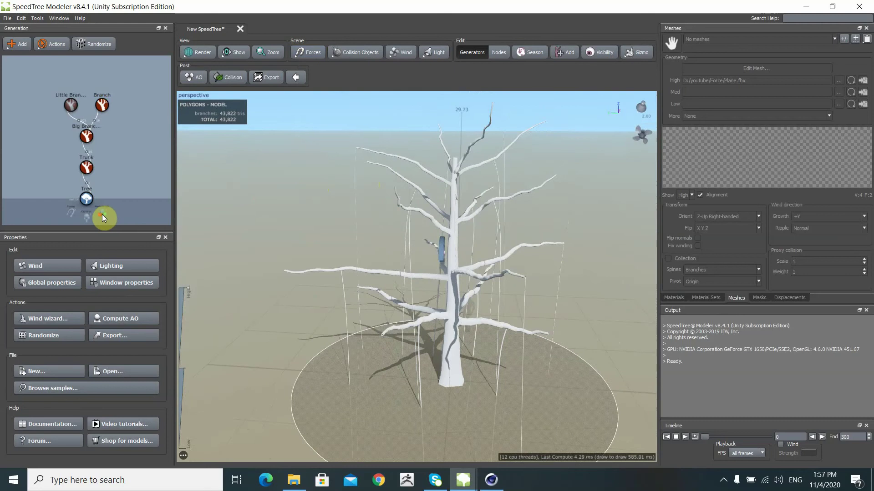
{"action": "scroll", "coordinate": [374, 225], "scroll_direction": "down", "scroll_amount": 3}
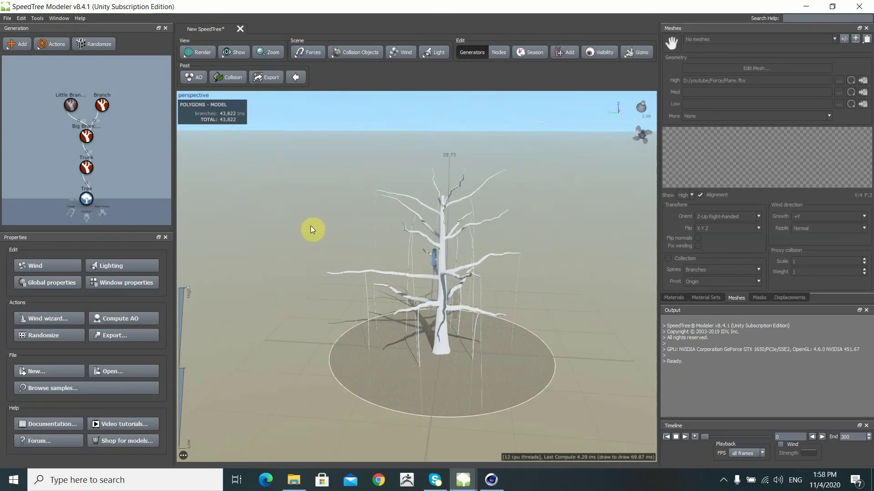
{"action": "scroll", "coordinate": [230, 226], "scroll_direction": "up", "scroll_amount": 3}
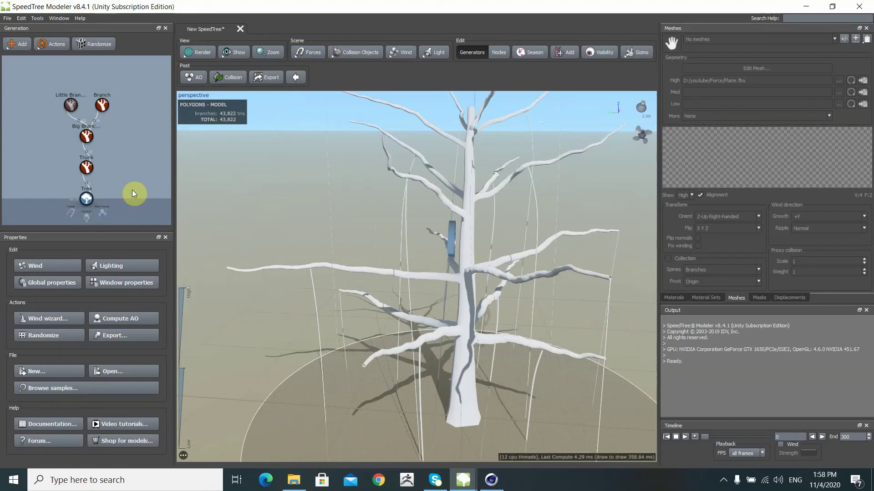
{"action": "scroll", "coordinate": [101, 197], "scroll_direction": "up", "scroll_amount": 2}
{"action": "scroll", "coordinate": [122, 165], "scroll_direction": "up", "scroll_amount": 2}
{"action": "scroll", "coordinate": [87, 92], "scroll_direction": "up", "scroll_amount": 2}
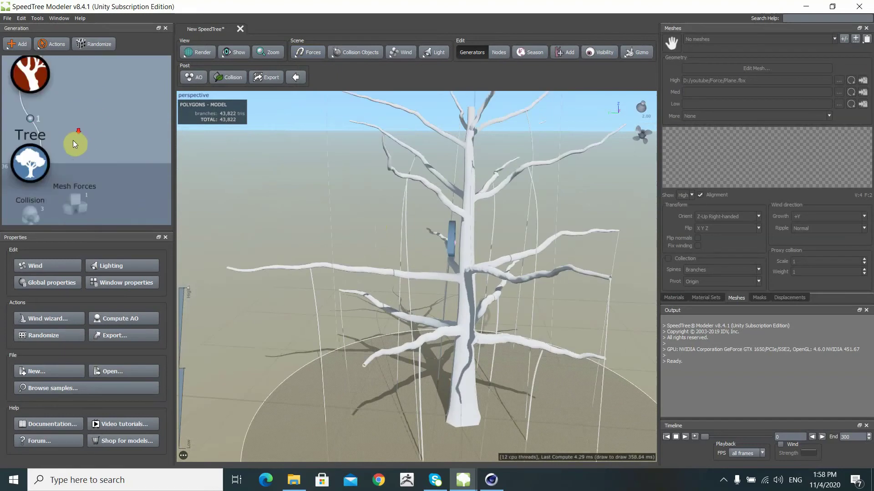
{"action": "scroll", "coordinate": [73, 141], "scroll_direction": "up", "scroll_amount": 2}
{"action": "middle_click_drag", "start_coordinate": [91, 149], "coordinate": [101, 115]}
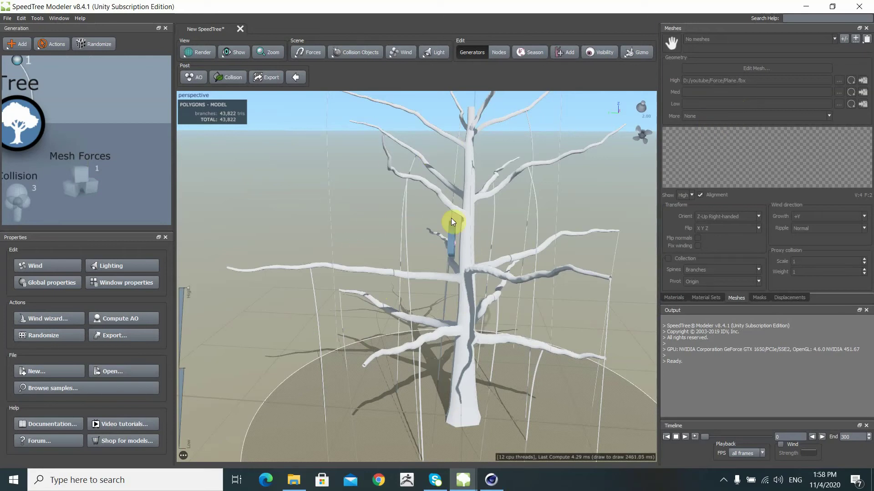
- Delete the old plane's polygon and add a new Plane primitive in Cinema 4D
{"action": "left_click", "coordinate": [491, 480]}
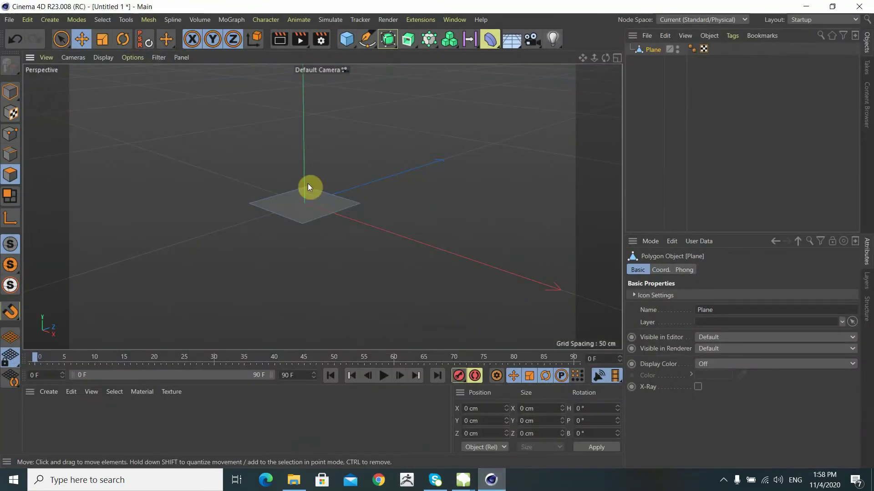
{"action": "left_click", "coordinate": [306, 214]}
{"action": "key", "text": "Delete"}
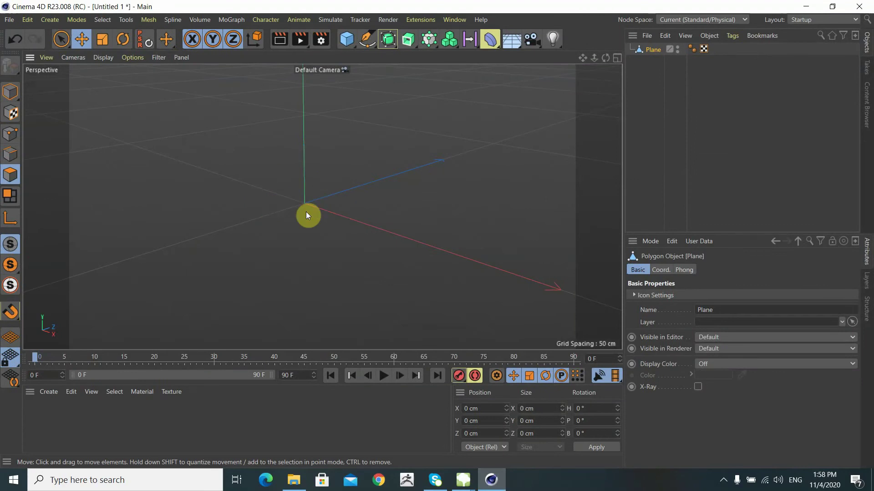
{"action": "left_click", "coordinate": [349, 44]}
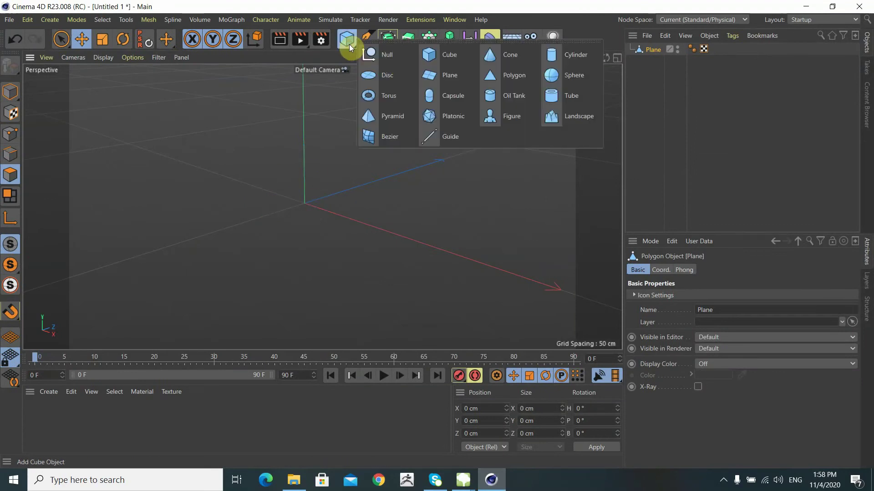
{"action": "left_click", "coordinate": [433, 74]}
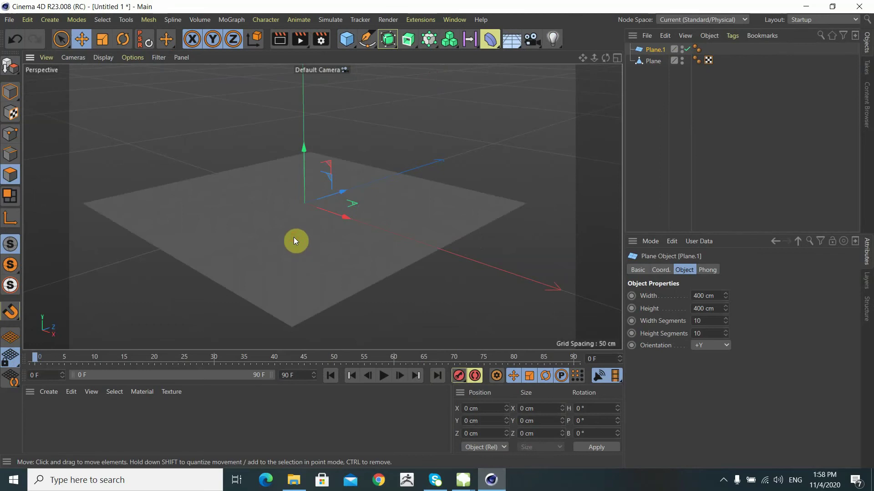
- Reduce the plane to one width and height segment and make it an editable polygon object
{"action": "left_click", "coordinate": [9, 67]}
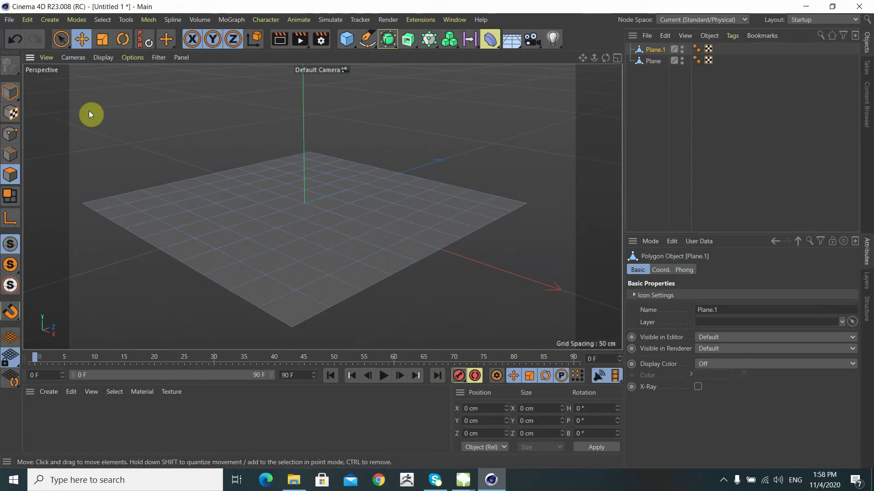
{"action": "key", "text": "ctrl+z"}
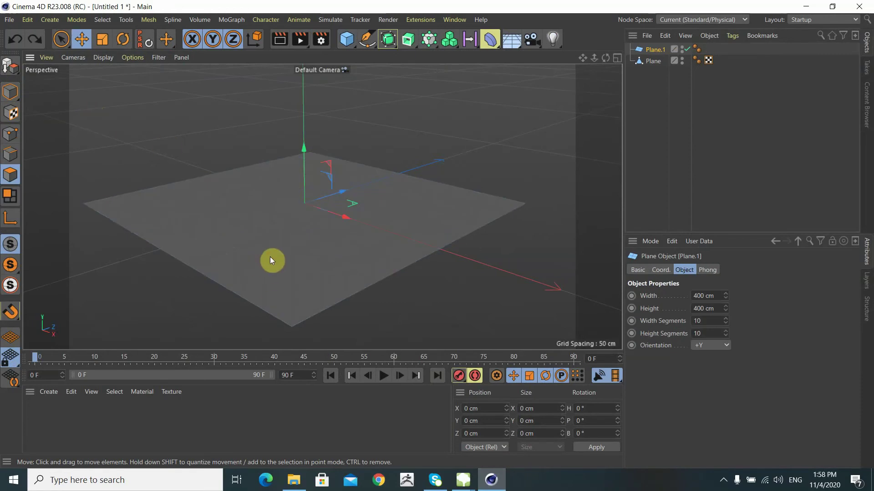
{"action": "left_click", "coordinate": [271, 258]}
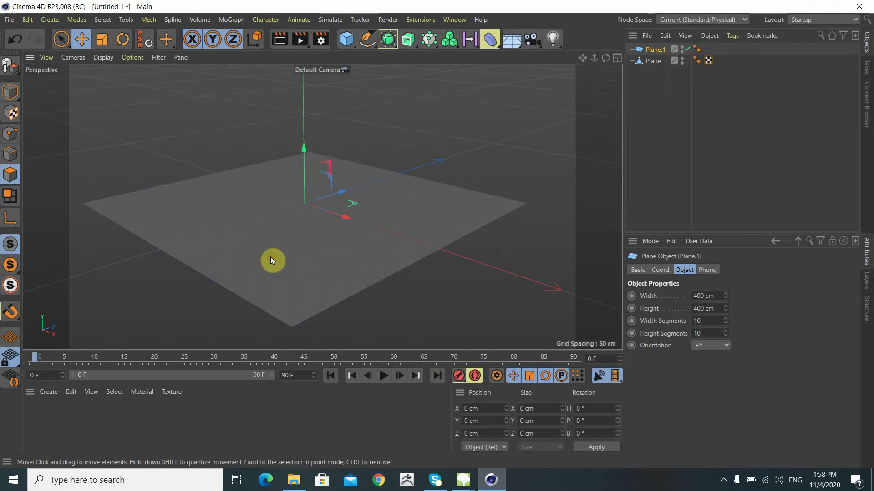
{"action": "left_click", "coordinate": [710, 320]}
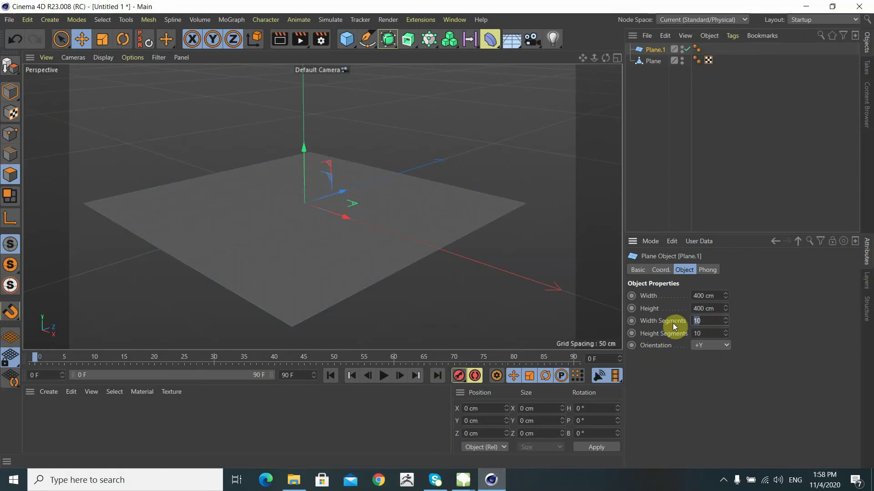
{"action": "type", "text": "1"}
{"action": "key", "text": "Tab"}
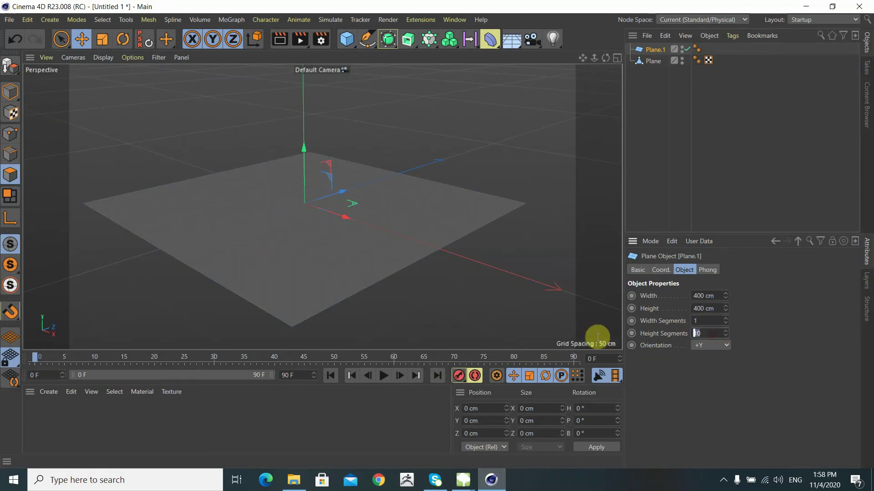
{"action": "type", "text": "1"}
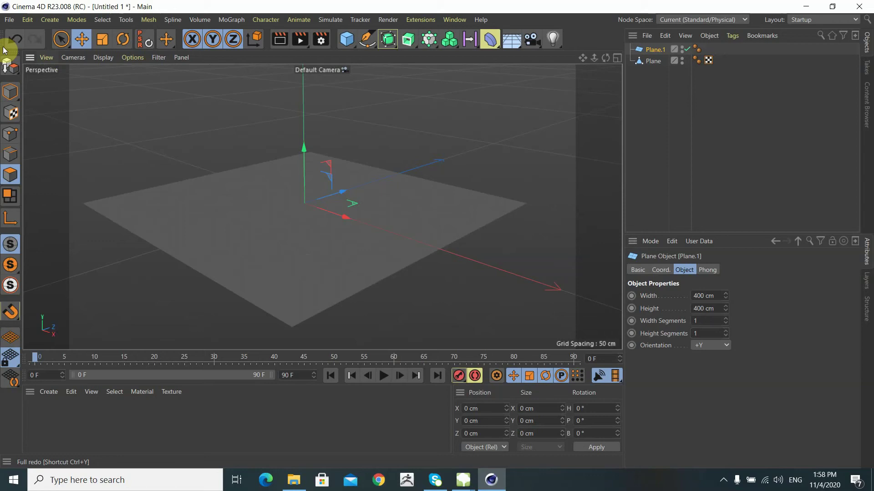
{"action": "left_click", "coordinate": [8, 65]}
- Select the plane's polygon and enter 100 cm sizes in the Coordinates Manager
{"action": "left_click", "coordinate": [282, 233]}
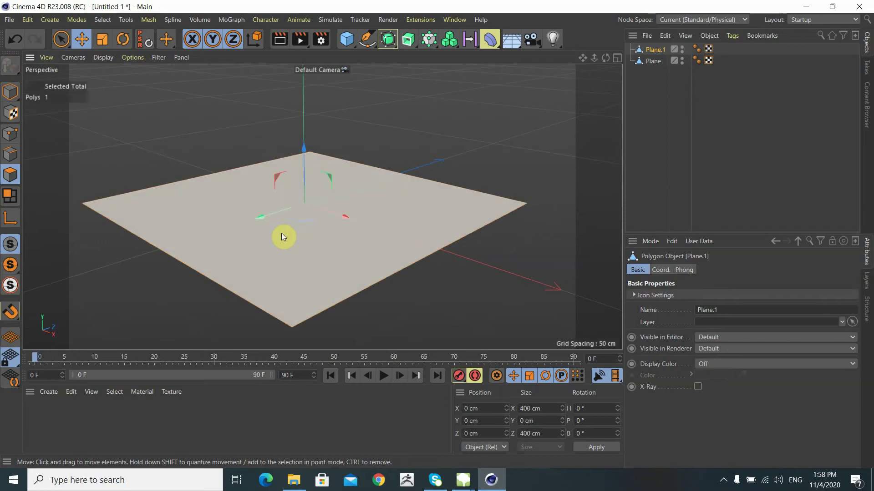
{"action": "left_click", "coordinate": [530, 409]}
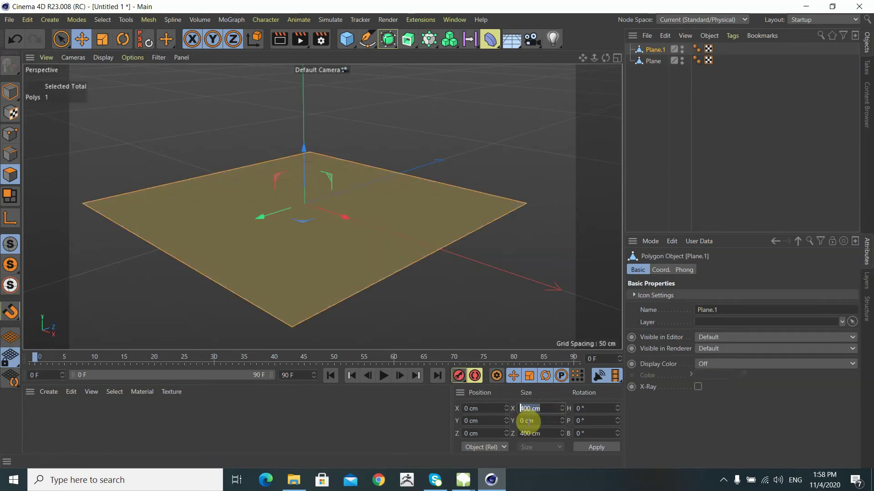
{"action": "type", "text": "1"}
{"action": "type", "text": "00"}
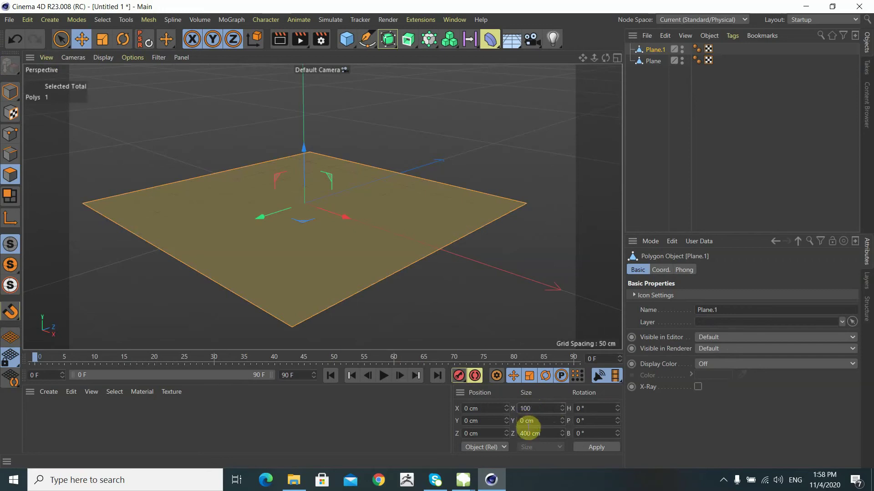
{"action": "left_click", "coordinate": [529, 434]}
{"action": "type", "text": "100"}
{"action": "left_click", "coordinate": [516, 322]}
{"action": "left_click", "coordinate": [354, 257]}
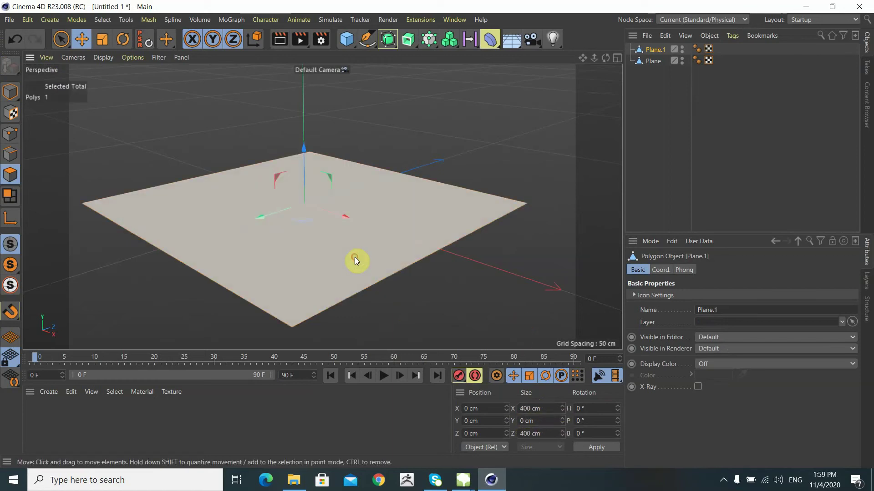
- Apply a 100 × 100 cm size to the polygon and frame the view on the small plane
{"action": "left_click", "coordinate": [549, 408]}
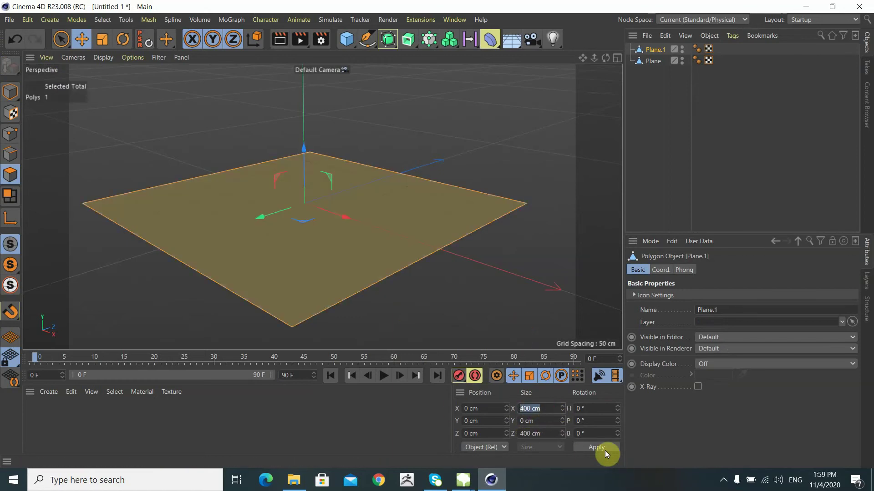
{"action": "type", "text": "100"}
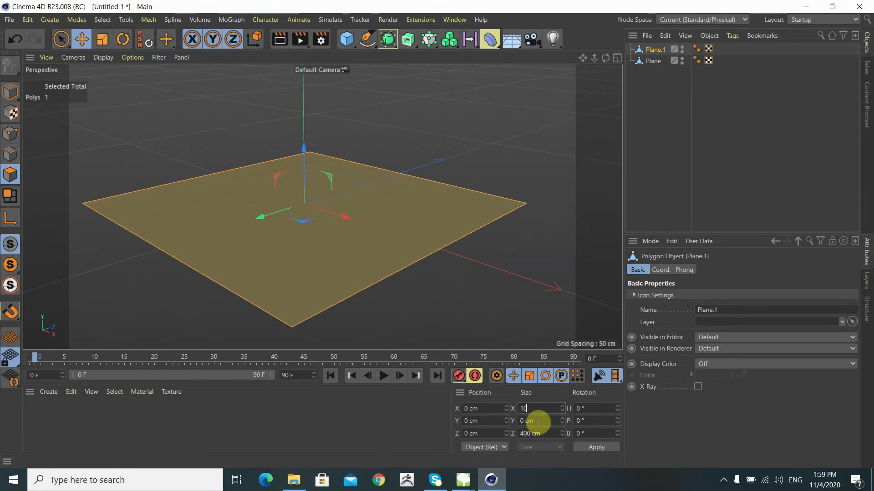
{"action": "type", "text": "0 cm"}
{"action": "left_click", "coordinate": [549, 434]}
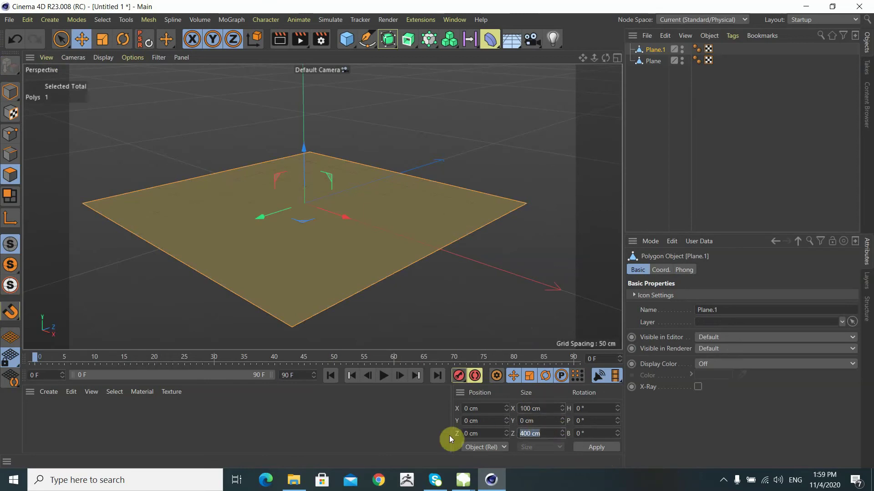
{"action": "type", "text": "100"}
{"action": "left_click", "coordinate": [596, 447]}
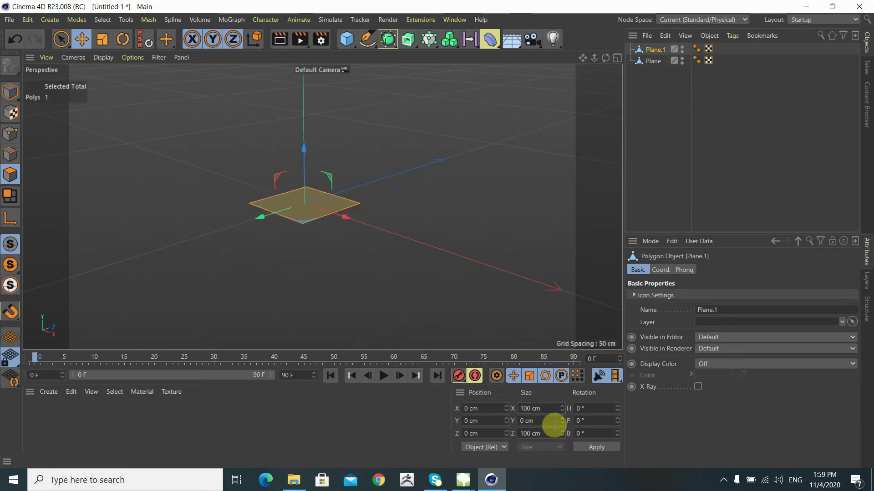
{"action": "scroll", "coordinate": [255, 203], "scroll_direction": "down", "scroll_amount": 2}
{"action": "key", "text": "o"}
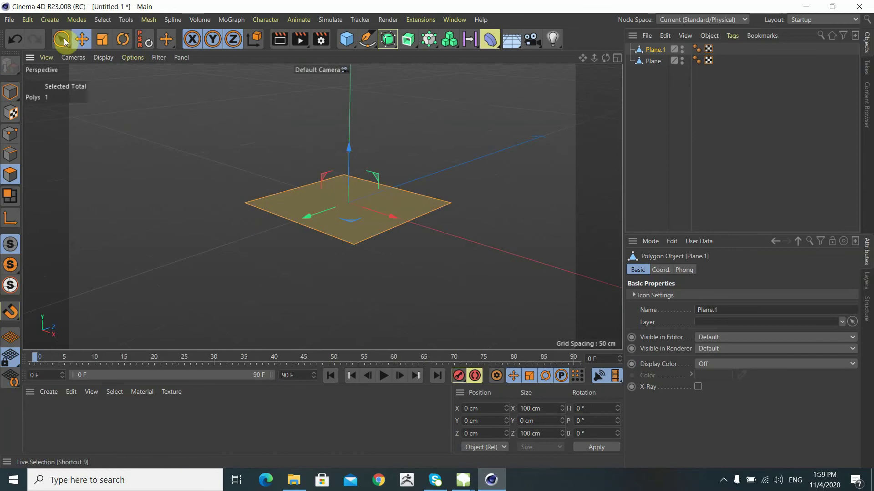
{"action": "left_click", "coordinate": [10, 21]}
{"action": "mouse_move", "coordinate": [41, 244]}
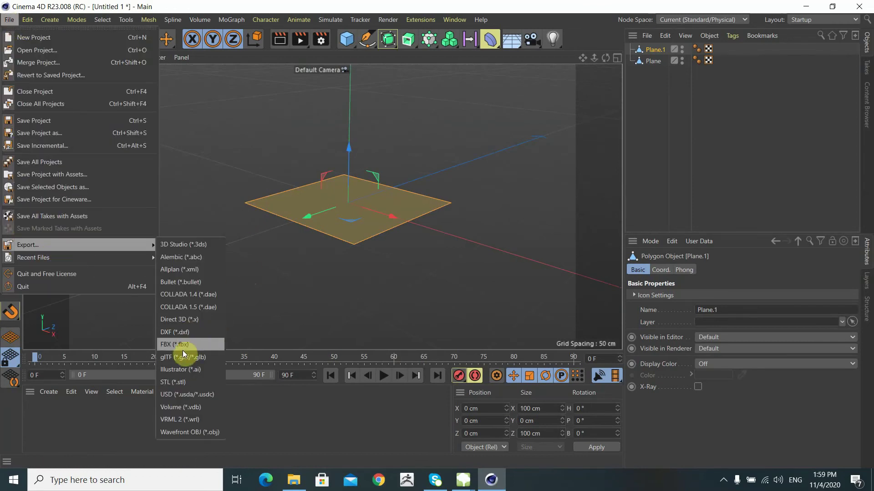
- Export the scene as FBX, overwriting the existing Plane.fbx in the Force folder
{"action": "left_click", "coordinate": [183, 346]}
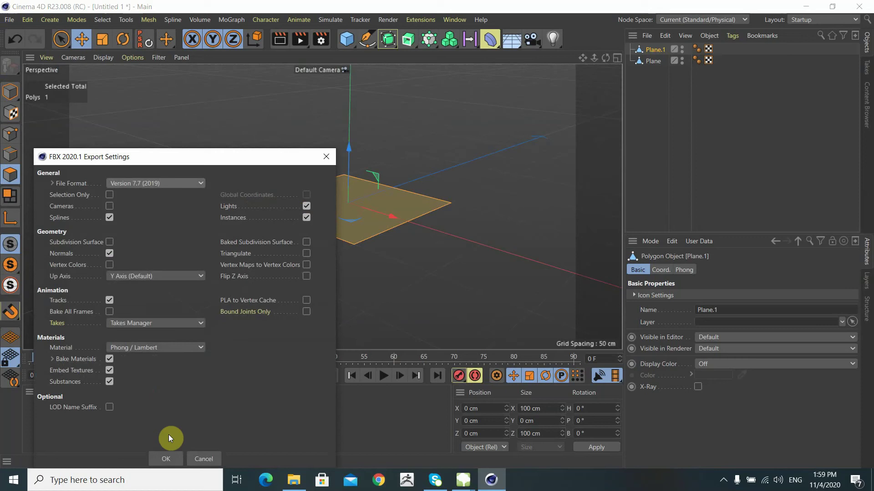
{"action": "left_click", "coordinate": [166, 458]}
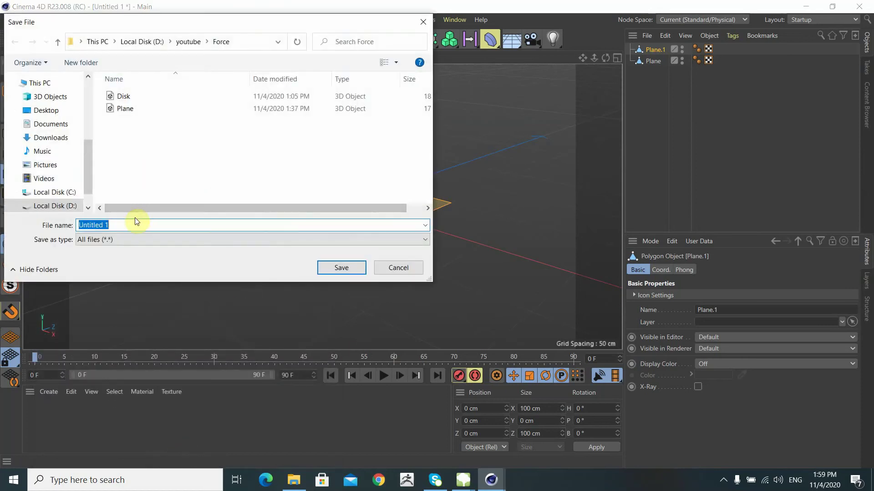
{"action": "left_click", "coordinate": [131, 111]}
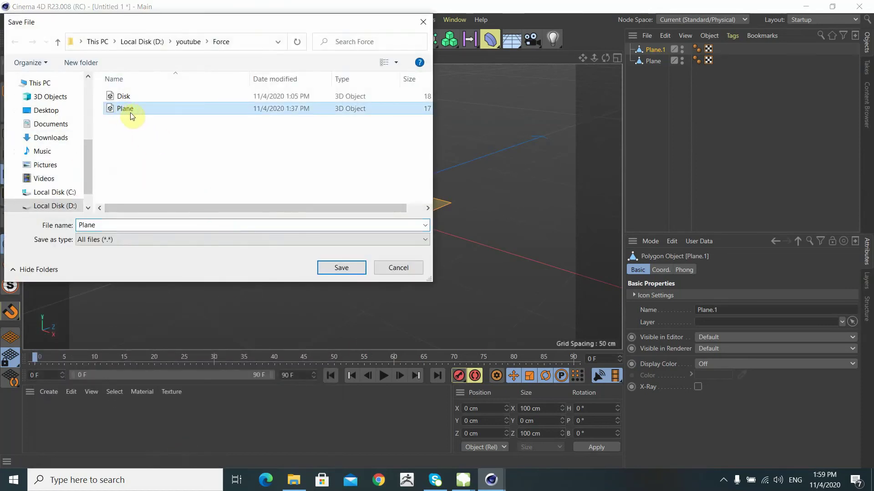
{"action": "left_click", "coordinate": [340, 268]}
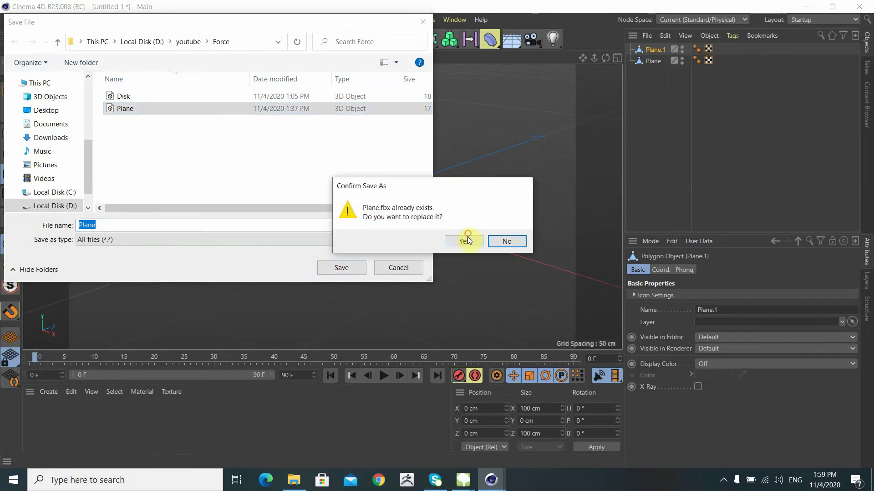
{"action": "left_click", "coordinate": [466, 239]}
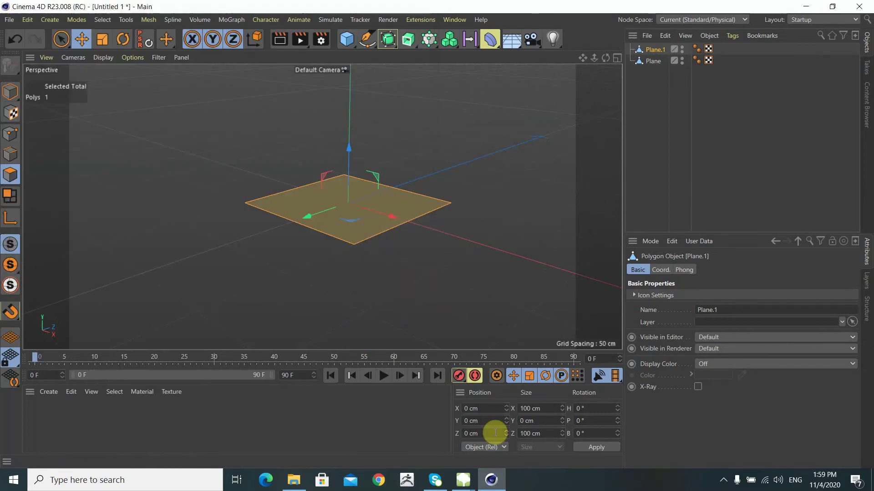
{"action": "mouse_move", "coordinate": [463, 480]}
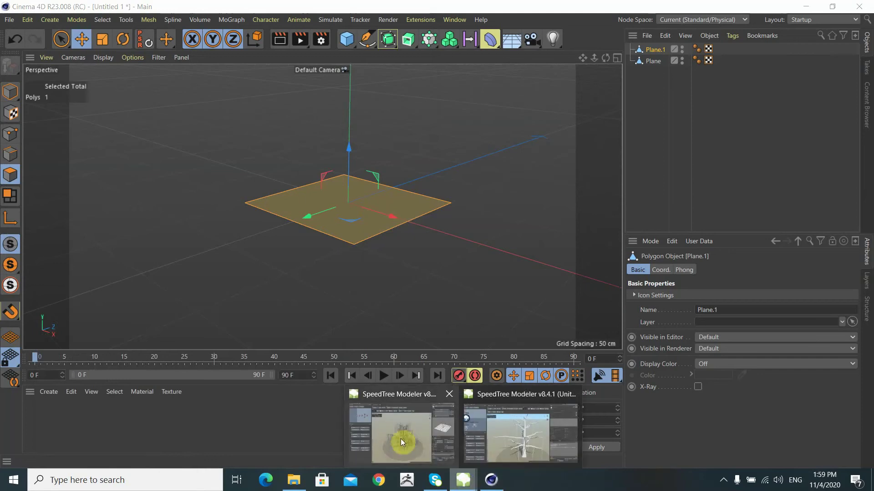
- Back in SpeedTree, go to the Meshes library and bring up the Open Mesh browser on the Force folder
{"action": "left_click", "coordinate": [512, 435]}
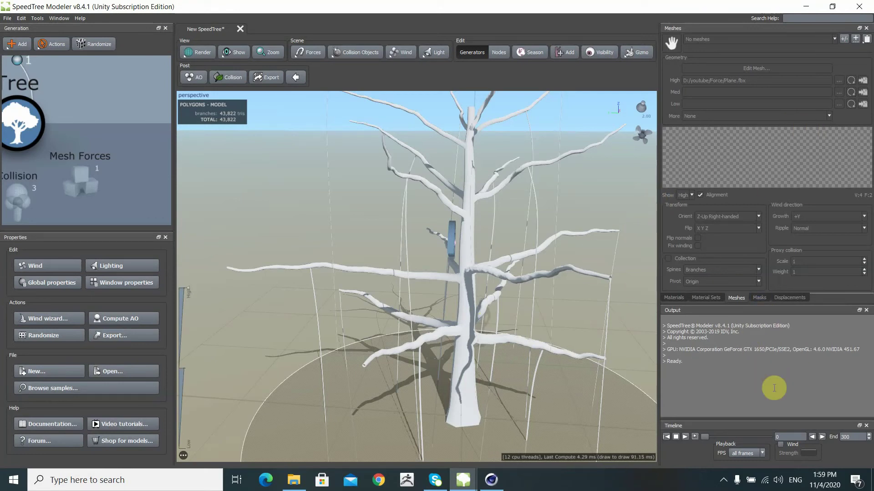
{"action": "left_click", "coordinate": [675, 298]}
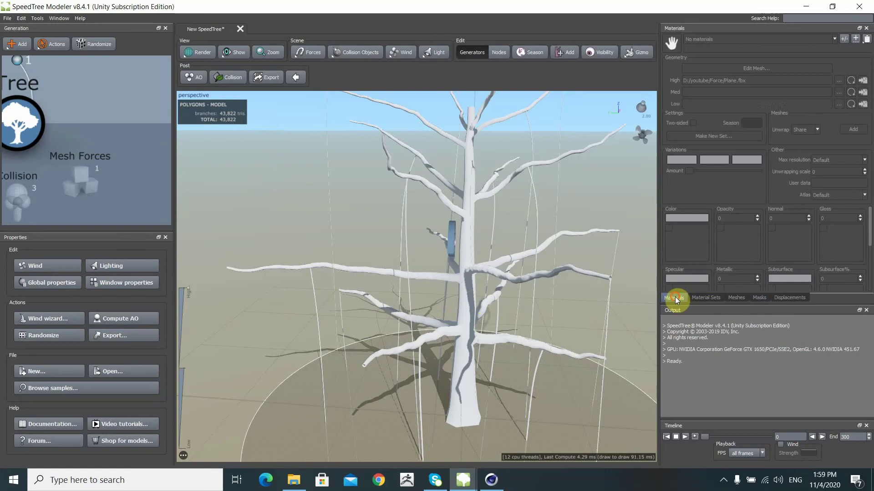
{"action": "left_click", "coordinate": [710, 298]}
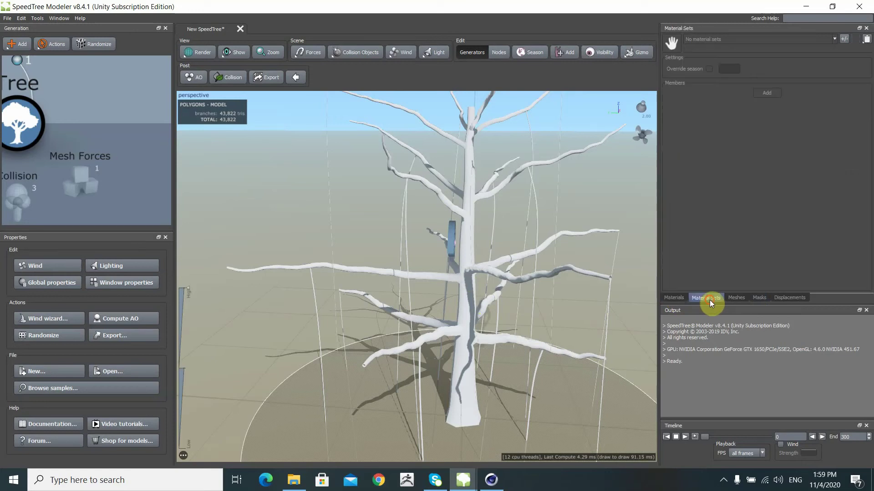
{"action": "left_click", "coordinate": [737, 299]}
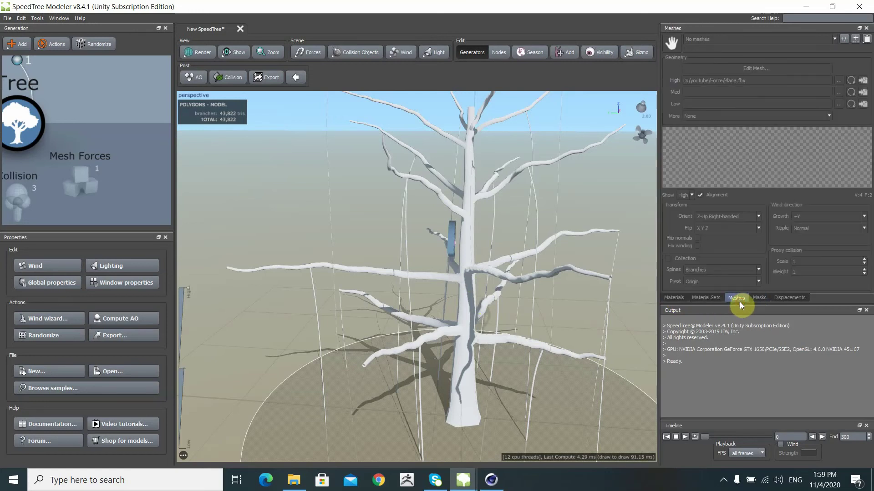
{"action": "left_click", "coordinate": [859, 41]}
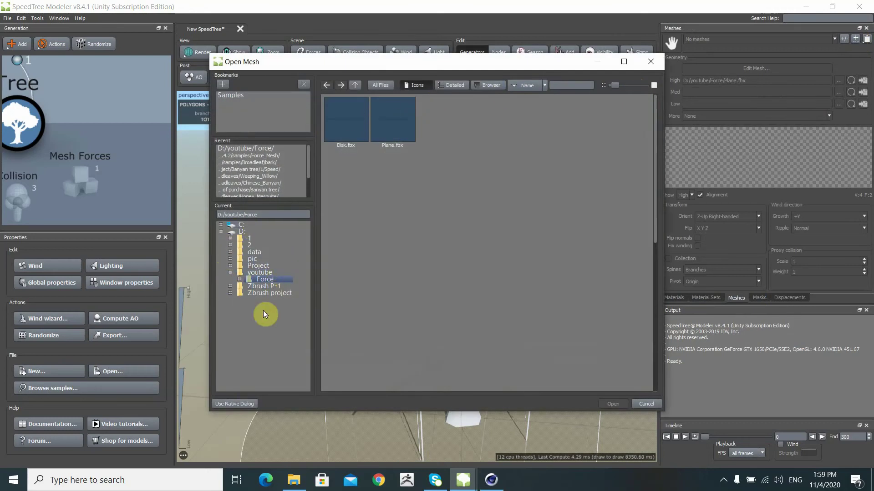
- Load Plane.fbx into the mesh library, choosing 'Do nothing additional right now' in the Mesh Wizard
{"action": "left_click", "coordinate": [393, 125]}
{"action": "double_click", "coordinate": [392, 124]}
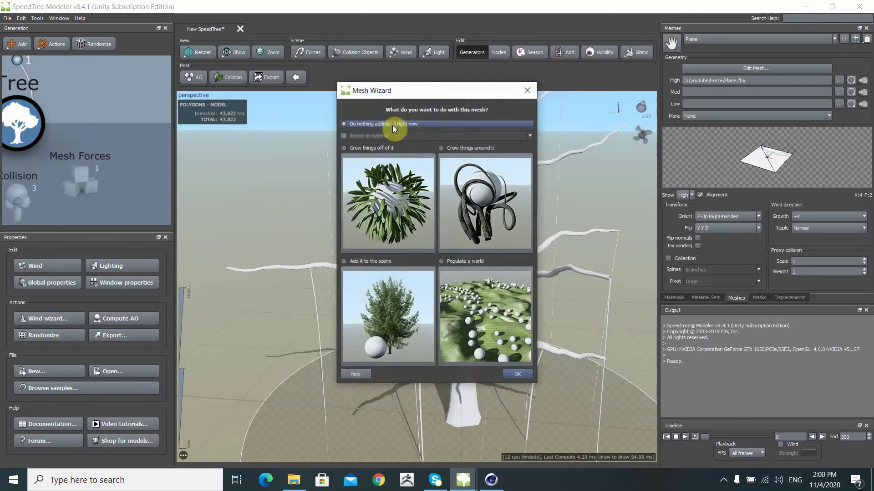
{"action": "left_click", "coordinate": [514, 374]}
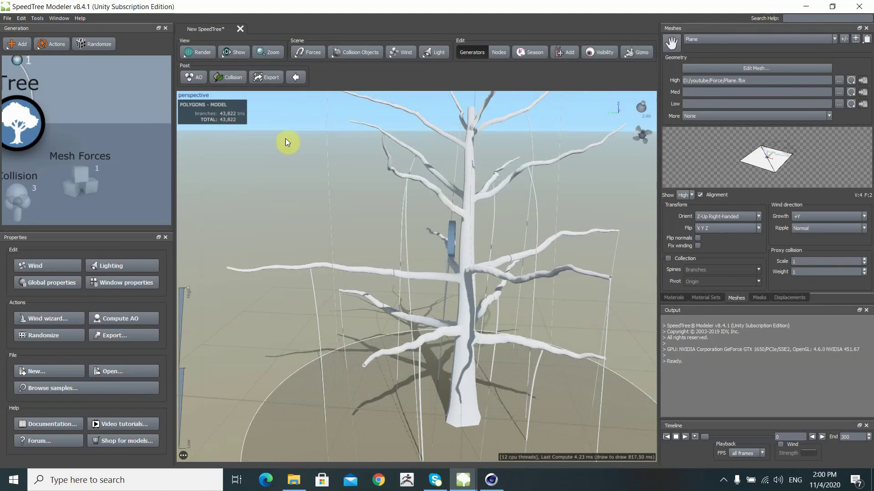
- Add a new Plane mesh force under the Mesh Forces node
{"action": "right_click", "coordinate": [82, 182]}
{"action": "mouse_move", "coordinate": [103, 205]}
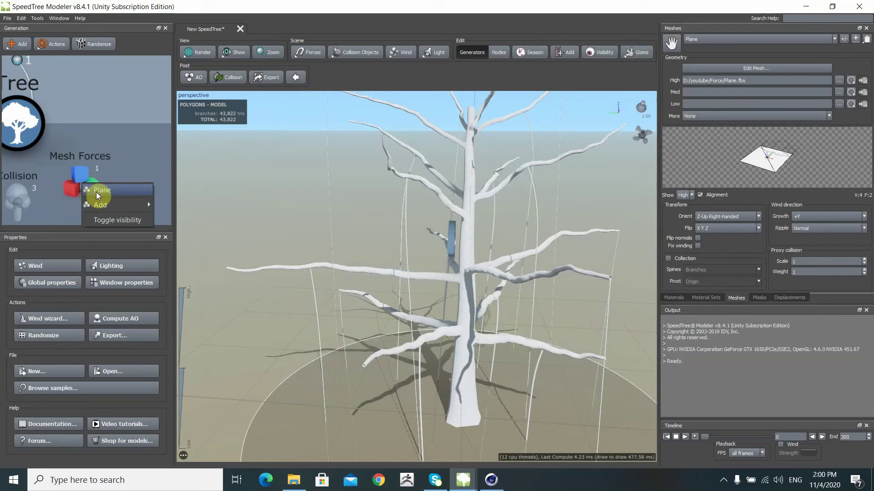
{"action": "left_click", "coordinate": [178, 222]}
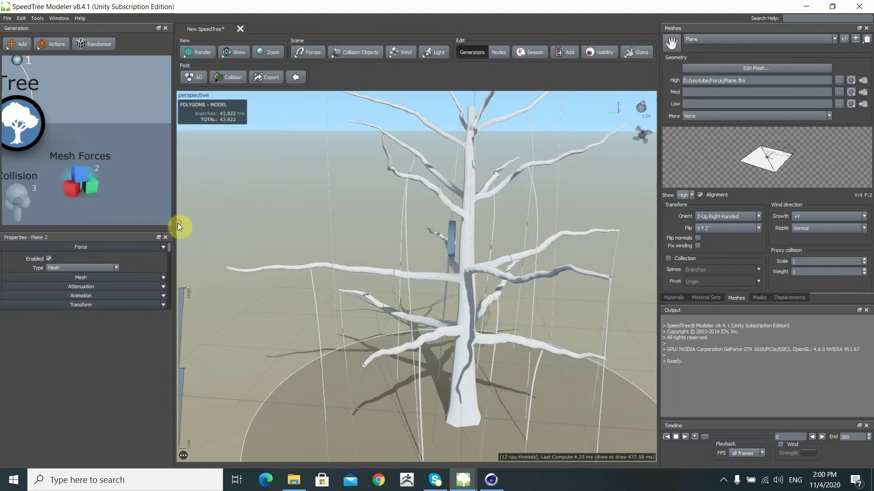
{"action": "scroll", "coordinate": [398, 212], "scroll_direction": "down", "scroll_amount": 5}
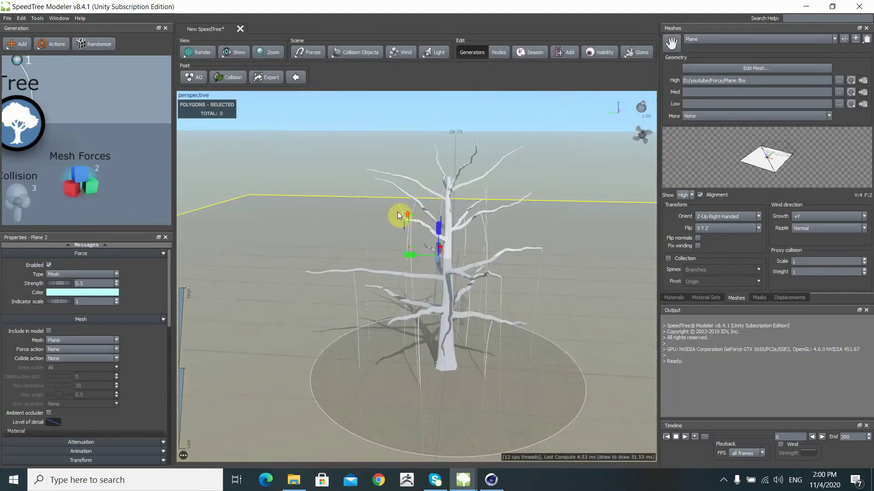
{"action": "scroll", "coordinate": [391, 205], "scroll_direction": "down", "scroll_amount": 5}
{"action": "mouse_move", "coordinate": [392, 205]}
{"action": "left_mouse_down"}
{"action": "mouse_move", "coordinate": [458, 191]}
{"action": "mouse_move", "coordinate": [485, 202]}
{"action": "mouse_move", "coordinate": [461, 200]}
{"action": "left_mouse_up"}
- Dismiss the forces menu and orbit around the flat plane beneath the tree
{"action": "right_click", "coordinate": [88, 180]}
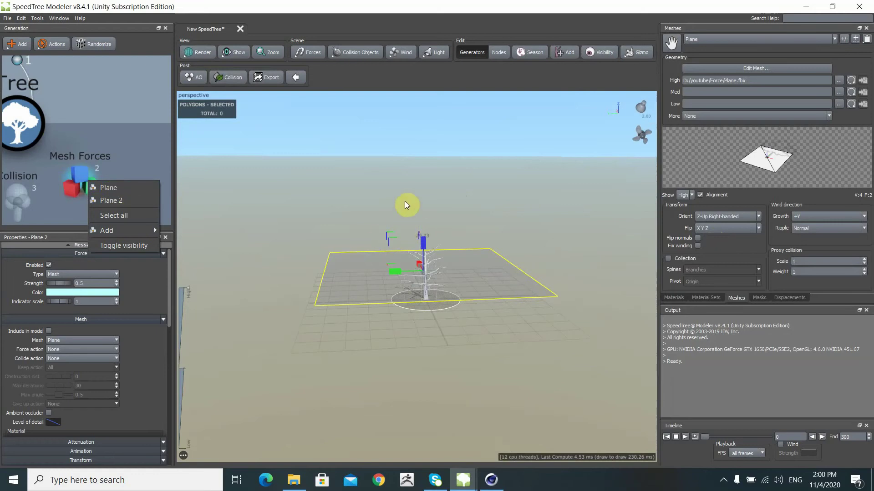
{"action": "left_click", "coordinate": [838, 38]}
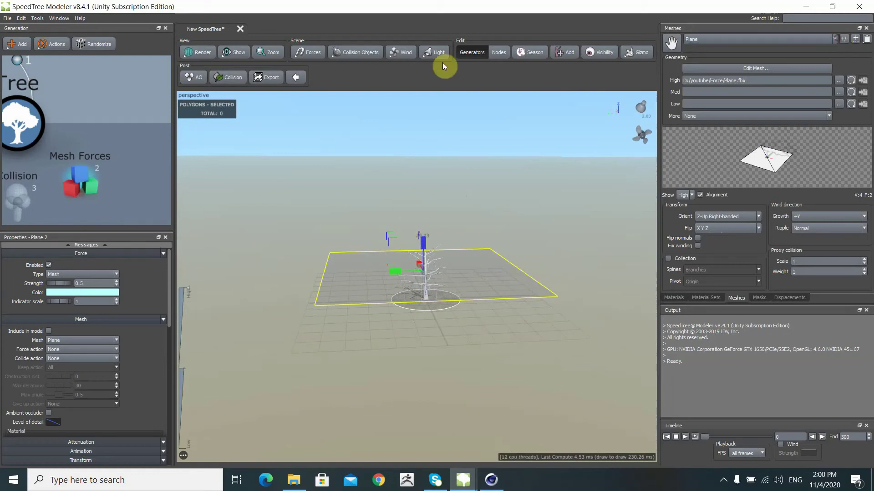
{"action": "scroll", "coordinate": [431, 215], "scroll_direction": "up", "scroll_amount": 2}
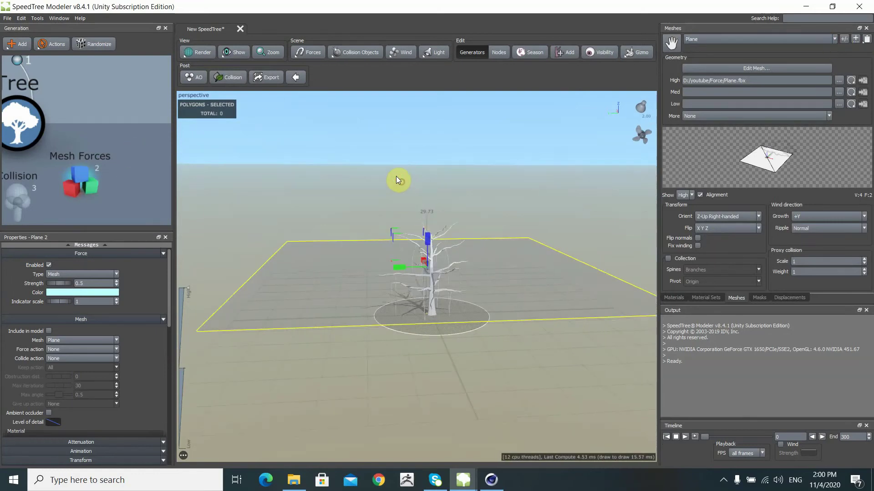
{"action": "scroll", "coordinate": [394, 178], "scroll_direction": "up", "scroll_amount": 2}
{"action": "left_click_drag", "start_coordinate": [392, 181], "coordinate": [187, 188]}
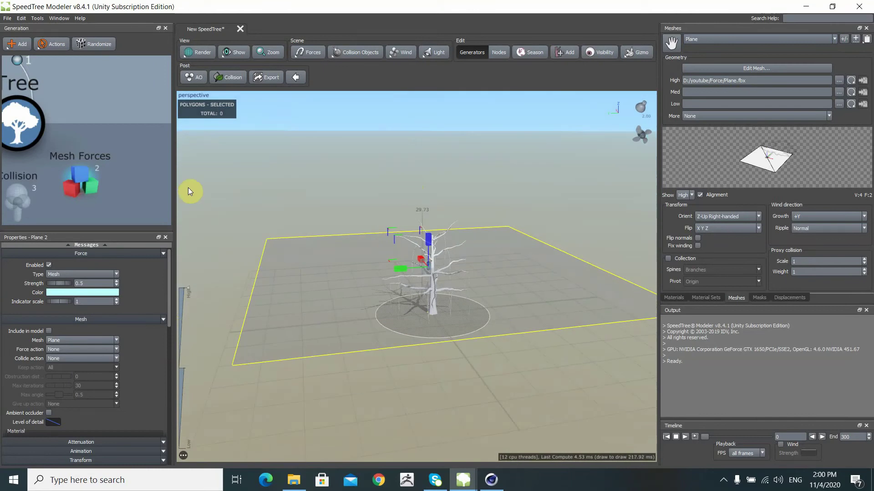
{"action": "left_click_drag", "start_coordinate": [775, 141], "coordinate": [723, 171]}
- Reset Plane 2's translation to the origin and check the plane from a low camera angle
{"action": "mouse_move", "coordinate": [334, 206]}
{"action": "left_mouse_down"}
{"action": "mouse_move", "coordinate": [406, 178]}
{"action": "mouse_move", "coordinate": [365, 165]}
{"action": "mouse_move", "coordinate": [368, 174]}
{"action": "mouse_move", "coordinate": [389, 169]}
{"action": "left_mouse_up"}
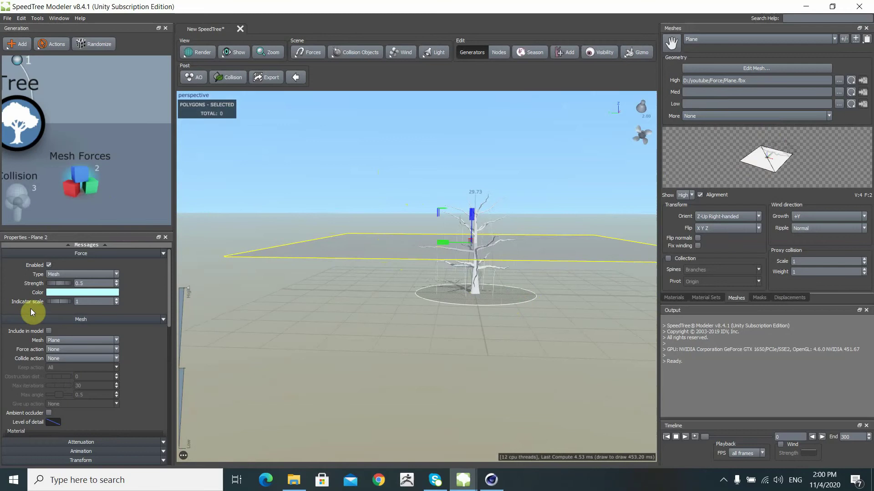
{"action": "scroll", "coordinate": [34, 331], "scroll_direction": "down", "scroll_amount": 1}
{"action": "scroll", "coordinate": [34, 332], "scroll_direction": "down", "scroll_amount": 1}
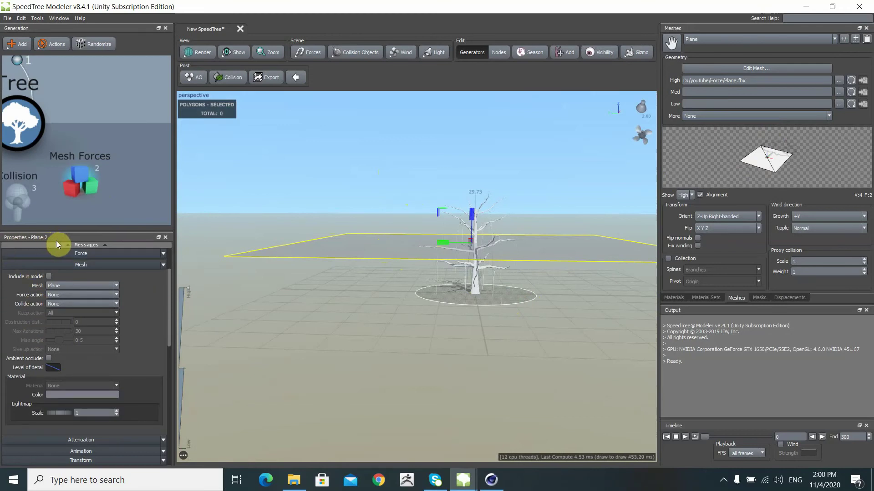
{"action": "scroll", "coordinate": [69, 322], "scroll_direction": "down", "scroll_amount": 2}
{"action": "scroll", "coordinate": [68, 323], "scroll_direction": "down", "scroll_amount": 1}
{"action": "scroll", "coordinate": [70, 326], "scroll_direction": "down", "scroll_amount": 1}
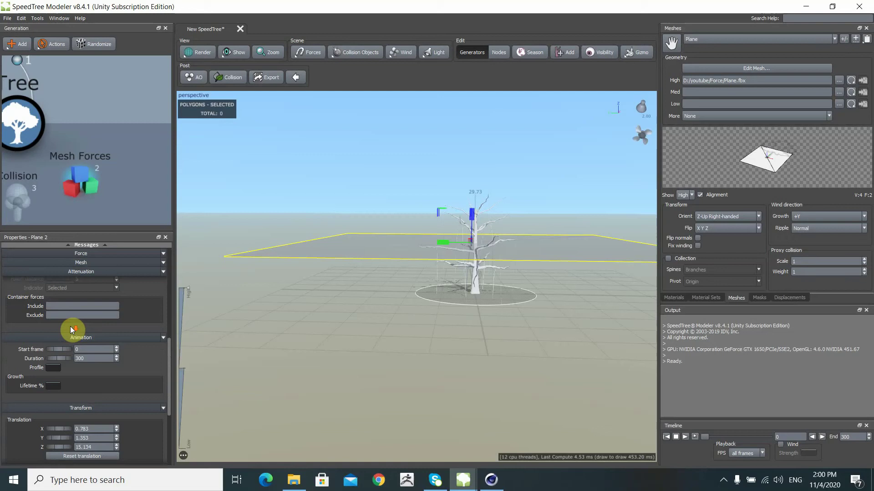
{"action": "scroll", "coordinate": [70, 326], "scroll_direction": "down", "scroll_amount": 1}
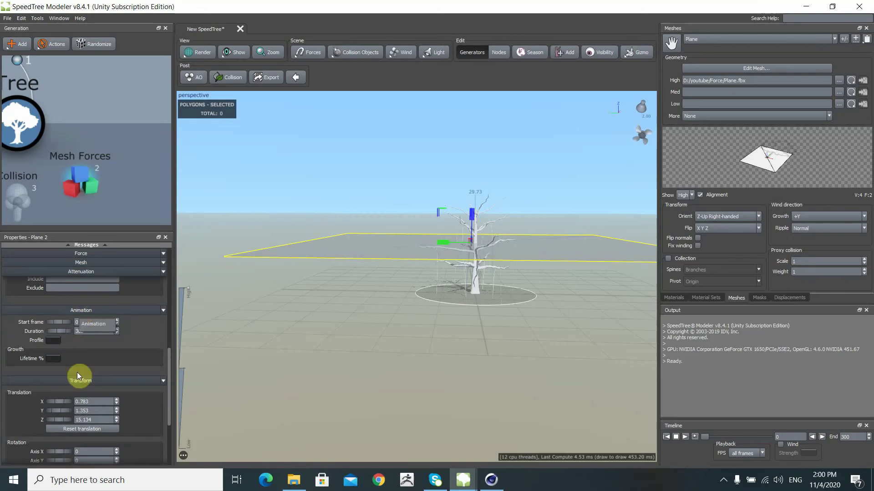
{"action": "left_click", "coordinate": [82, 429]}
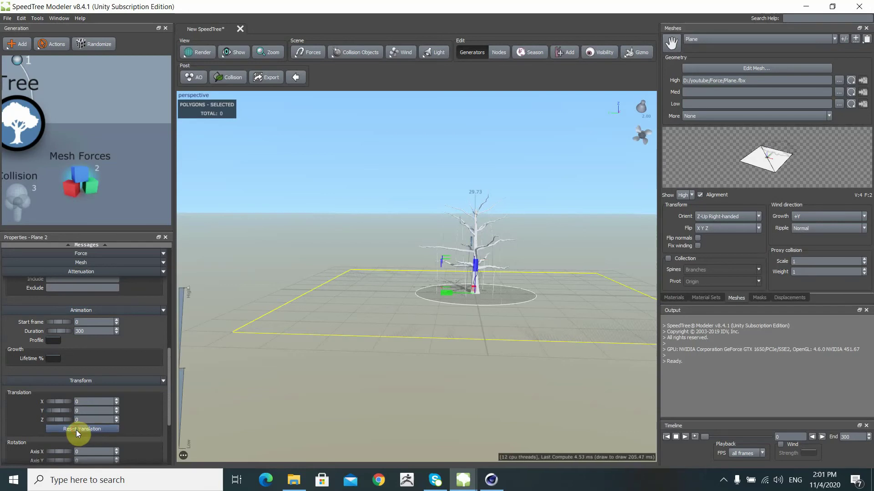
{"action": "mouse_move", "coordinate": [390, 223]}
{"action": "left_mouse_down"}
{"action": "mouse_move", "coordinate": [404, 209]}
{"action": "mouse_move", "coordinate": [446, 264]}
{"action": "mouse_move", "coordinate": [483, 256]}
{"action": "left_mouse_up"}
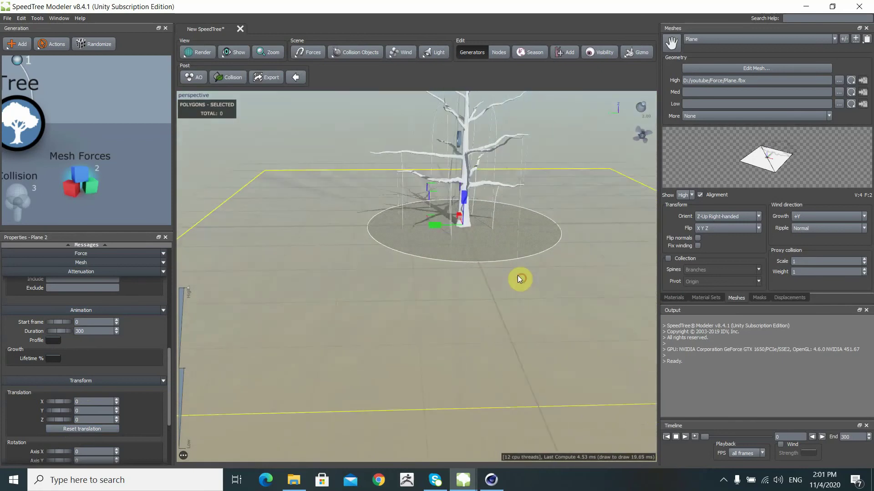
{"action": "mouse_move", "coordinate": [393, 244]}
{"action": "left_mouse_down"}
{"action": "mouse_move", "coordinate": [392, 264]}
{"action": "mouse_move", "coordinate": [380, 233]}
{"action": "mouse_move", "coordinate": [393, 228]}
{"action": "mouse_move", "coordinate": [394, 239]}
{"action": "left_mouse_up"}
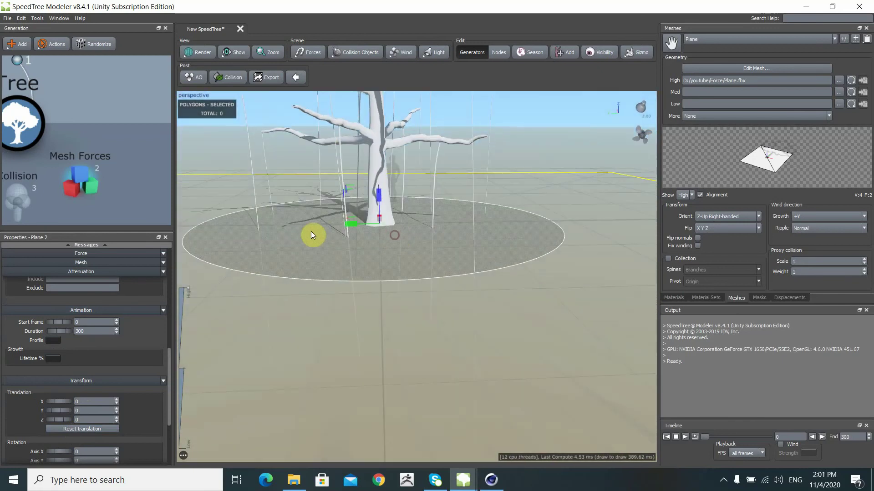
{"action": "scroll", "coordinate": [85, 336], "scroll_direction": "up", "scroll_amount": 5}
{"action": "scroll", "coordinate": [85, 336], "scroll_direction": "up", "scroll_amount": 3}
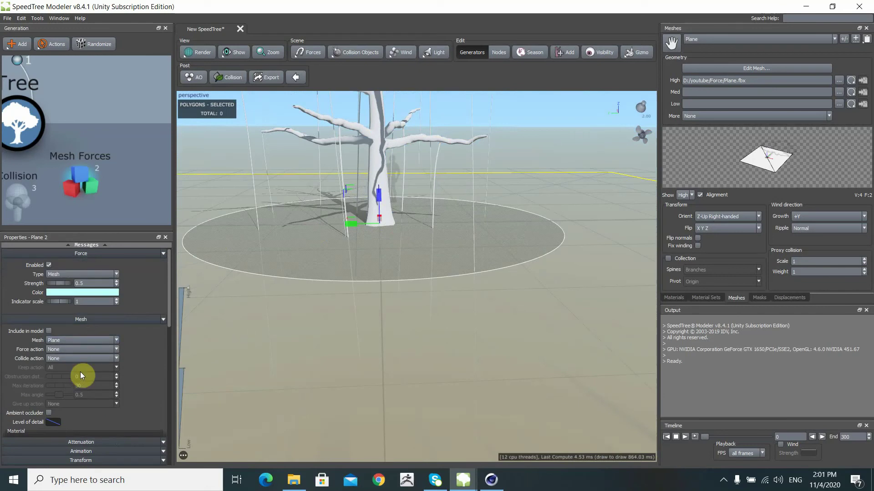
- Set Plane 2's force action to Attract and its collide action to Obstruct
{"action": "left_click", "coordinate": [92, 349]}
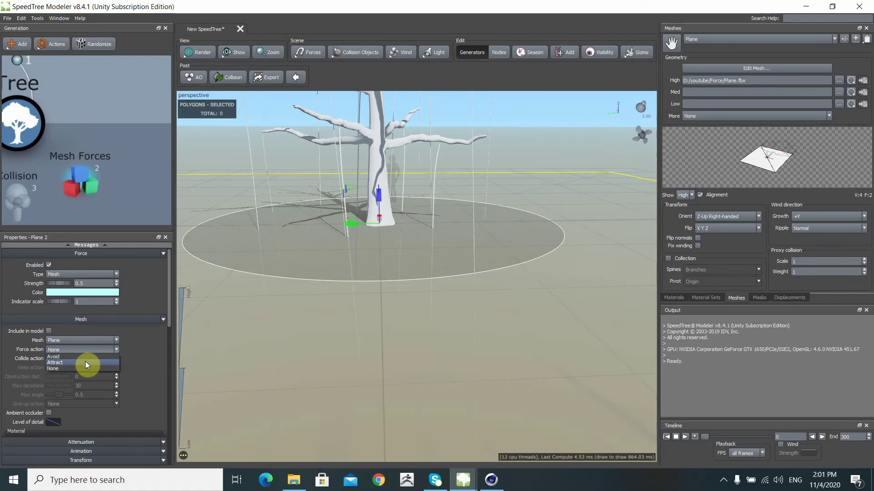
{"action": "left_click", "coordinate": [85, 361]}
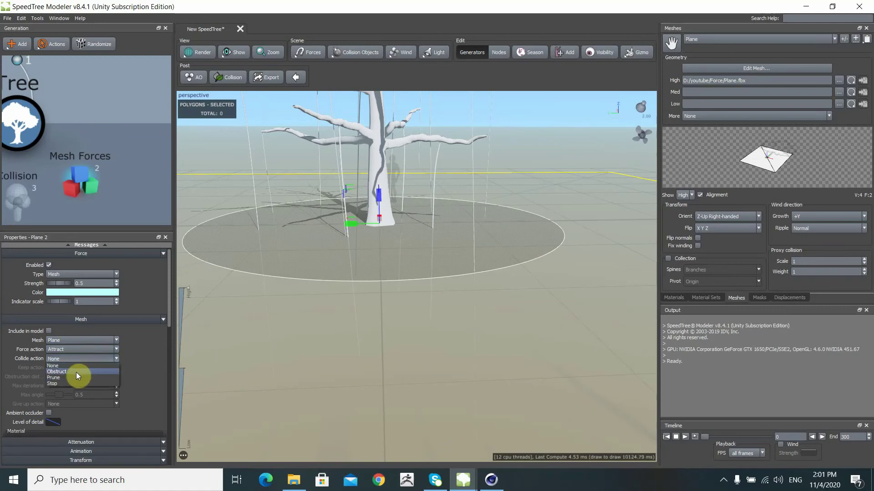
{"action": "left_click", "coordinate": [76, 372]}
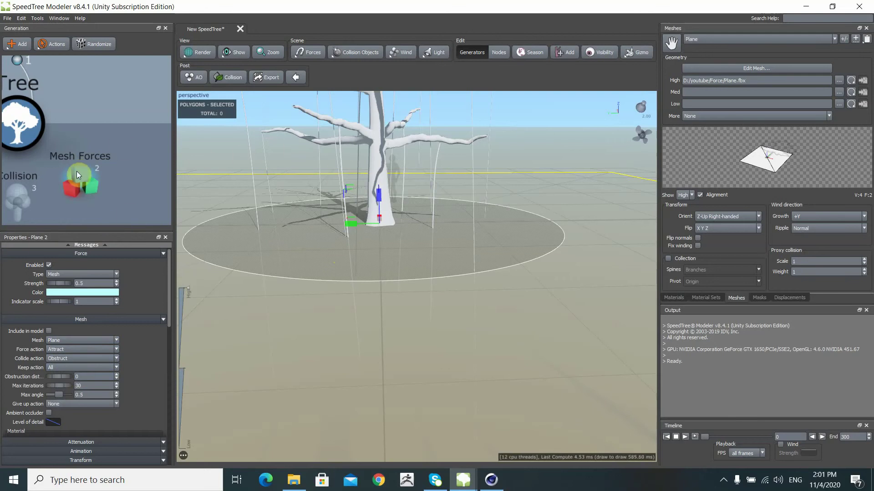
{"action": "scroll", "coordinate": [88, 156], "scroll_direction": "down", "scroll_amount": 3}
{"action": "scroll", "coordinate": [89, 155], "scroll_direction": "down", "scroll_amount": 2}
{"action": "scroll", "coordinate": [105, 133], "scroll_direction": "down", "scroll_amount": 2}
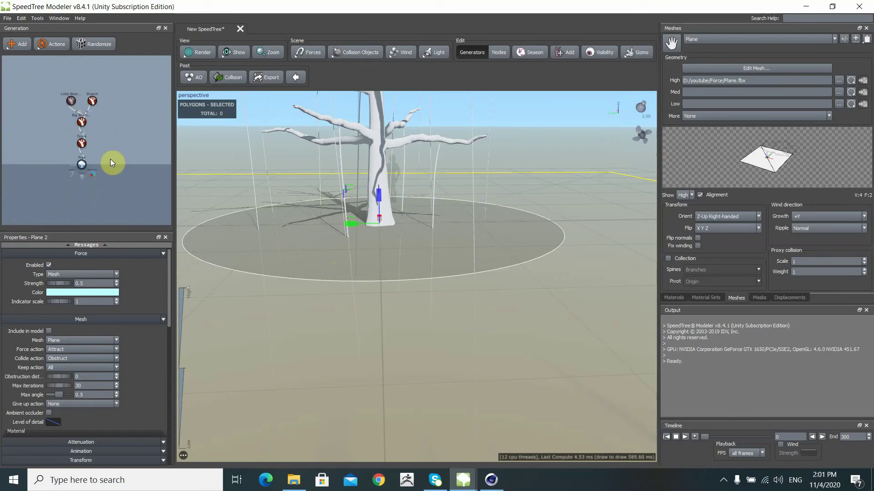
{"action": "scroll", "coordinate": [97, 170], "scroll_direction": "up", "scroll_amount": 1}
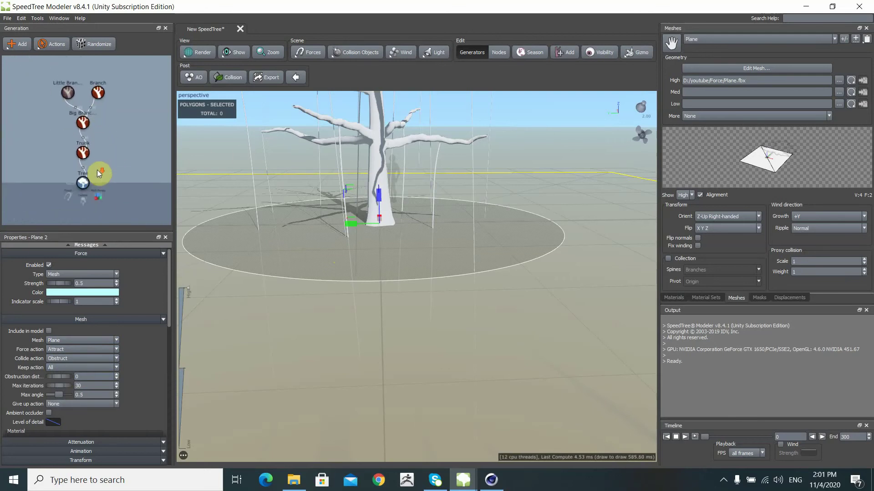
{"action": "scroll", "coordinate": [107, 137], "scroll_direction": "up", "scroll_amount": 2}
- Select the thin Branch generator and expand its full property list
{"action": "left_click", "coordinate": [100, 105]}
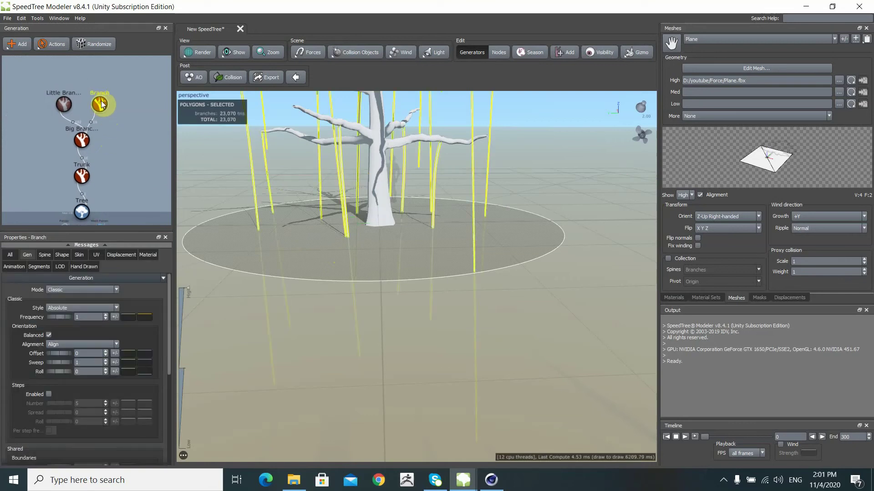
{"action": "left_click", "coordinate": [22, 255]}
{"action": "left_click_drag", "start_coordinate": [53, 233], "coordinate": [59, 118]}
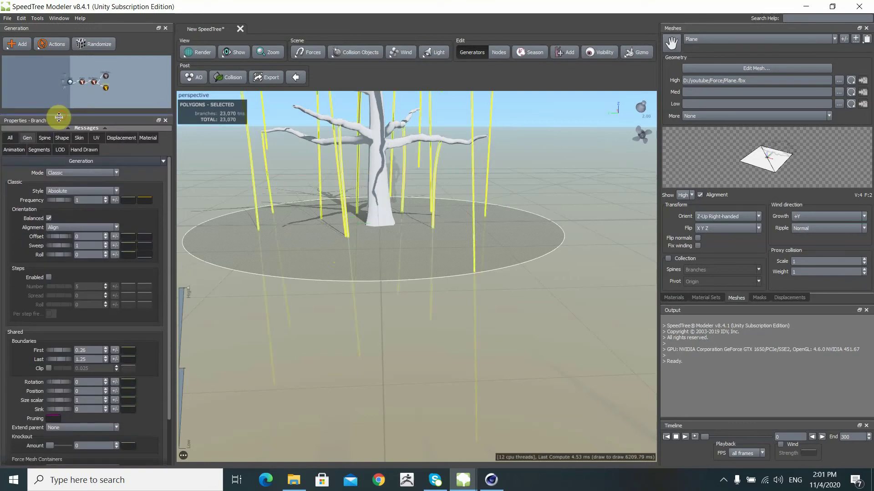
{"action": "left_click", "coordinate": [9, 139]}
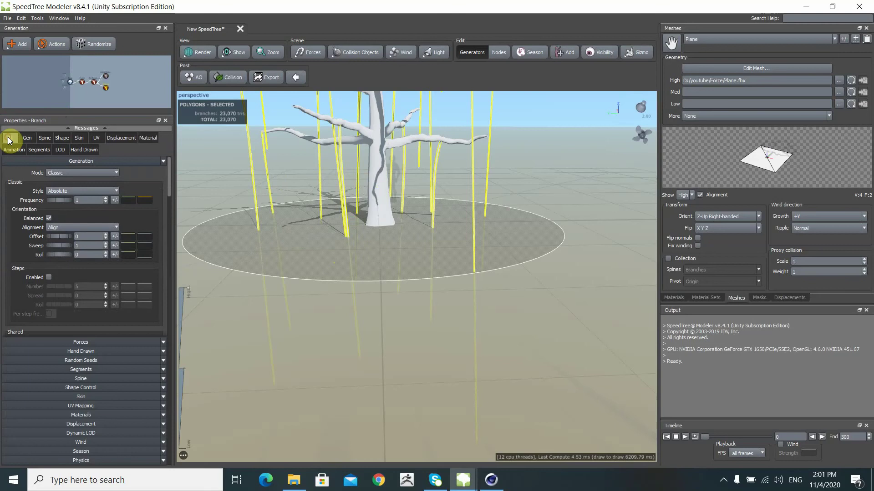
- Enable the Plane 2 force on the Branch generator in its Forces section
{"action": "left_click", "coordinate": [79, 342]}
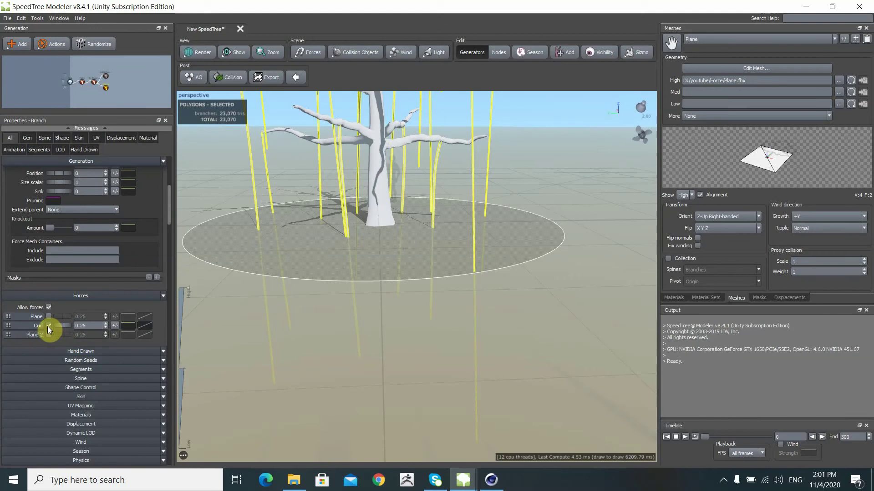
{"action": "left_click", "coordinate": [49, 335]}
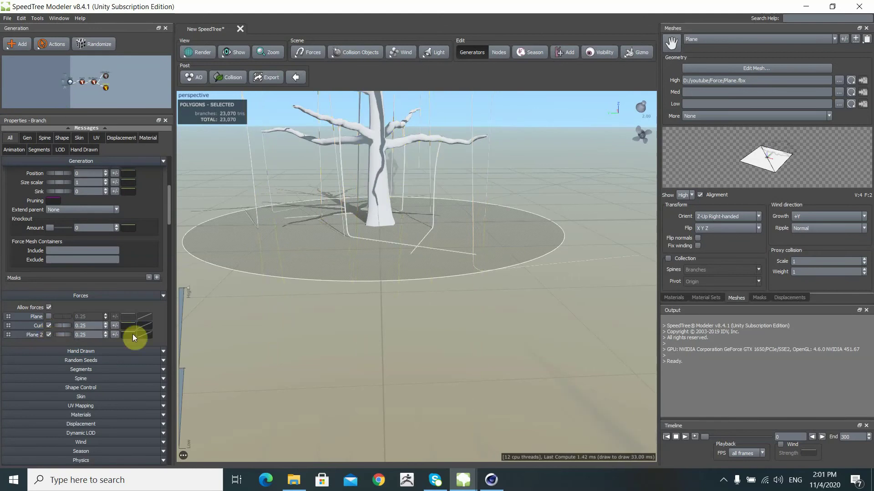
{"action": "scroll", "coordinate": [389, 258], "scroll_direction": "up", "scroll_amount": 3}
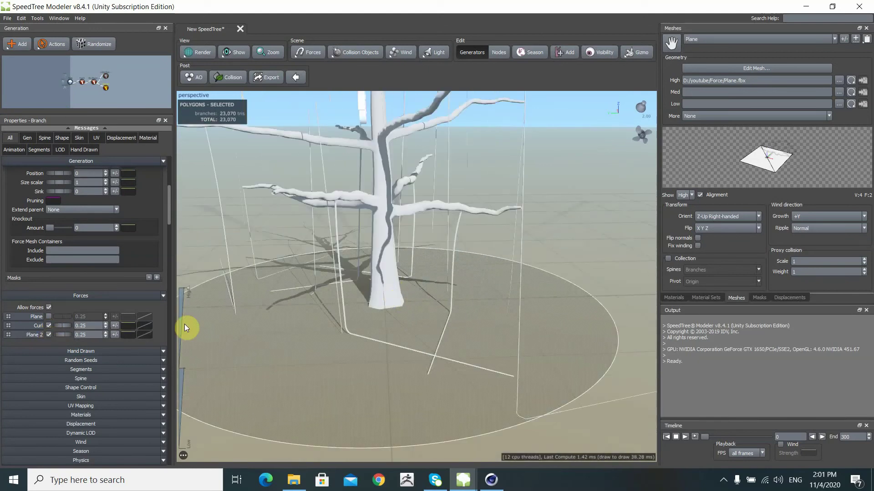
{"action": "left_click", "coordinate": [61, 351]}
{"action": "scroll", "coordinate": [262, 346], "scroll_direction": "up", "scroll_amount": 3}
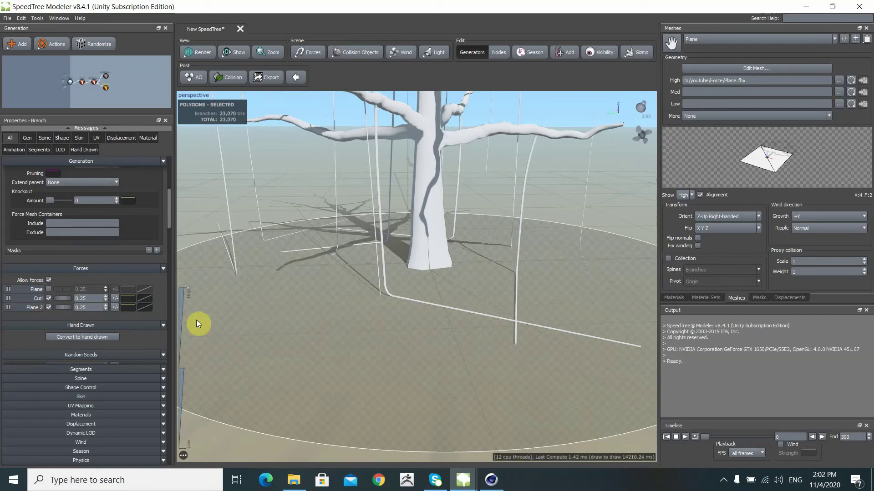
{"action": "scroll", "coordinate": [342, 274], "scroll_direction": "up", "scroll_amount": 2}
{"action": "scroll", "coordinate": [341, 258], "scroll_direction": "up", "scroll_amount": 2}
{"action": "scroll", "coordinate": [330, 257], "scroll_direction": "up", "scroll_amount": 2}
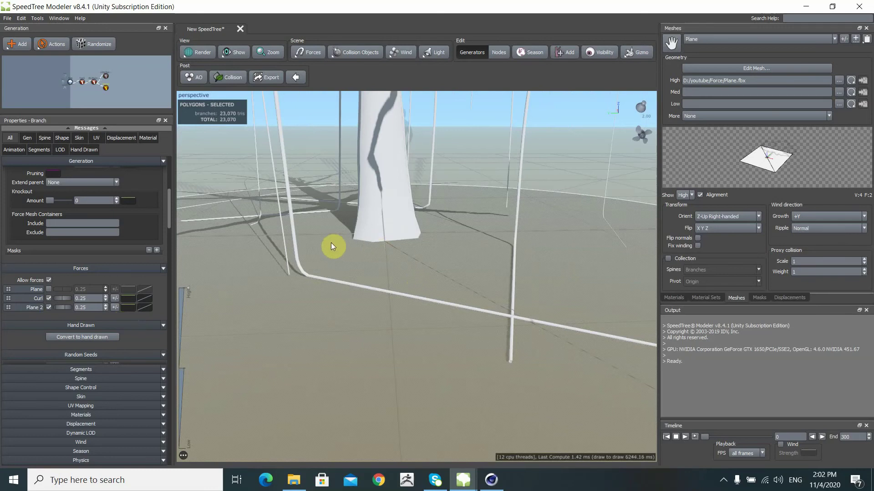
{"action": "scroll", "coordinate": [331, 244], "scroll_direction": "down", "scroll_amount": 2}
{"action": "scroll", "coordinate": [333, 243], "scroll_direction": "down", "scroll_amount": 2}
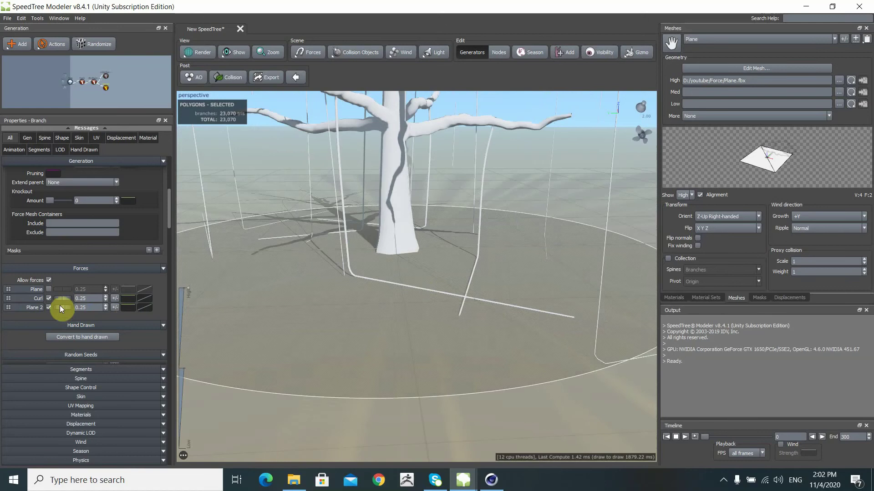
- Try raising the Curl and Plane 2 force strengths on the branches, then undo the trial values
{"action": "left_click_drag", "start_coordinate": [346, 307], "coordinate": [341, 328]}
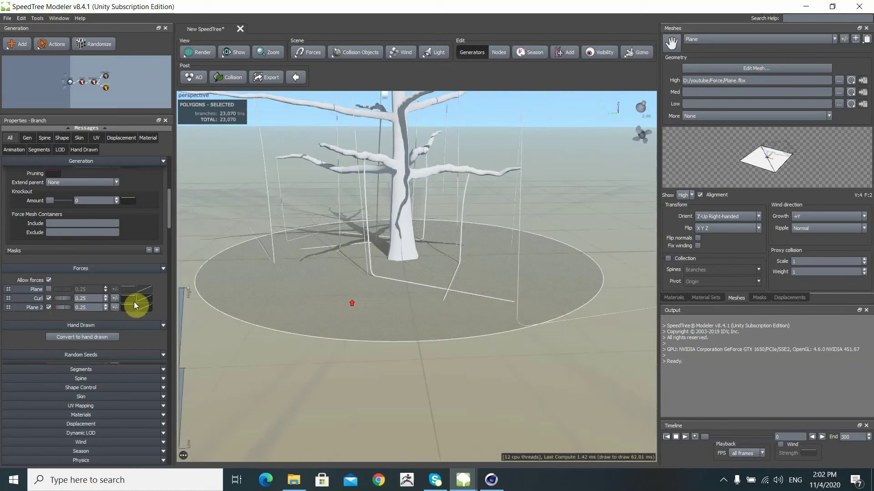
{"action": "left_click_drag", "start_coordinate": [62, 299], "coordinate": [293, 291]}
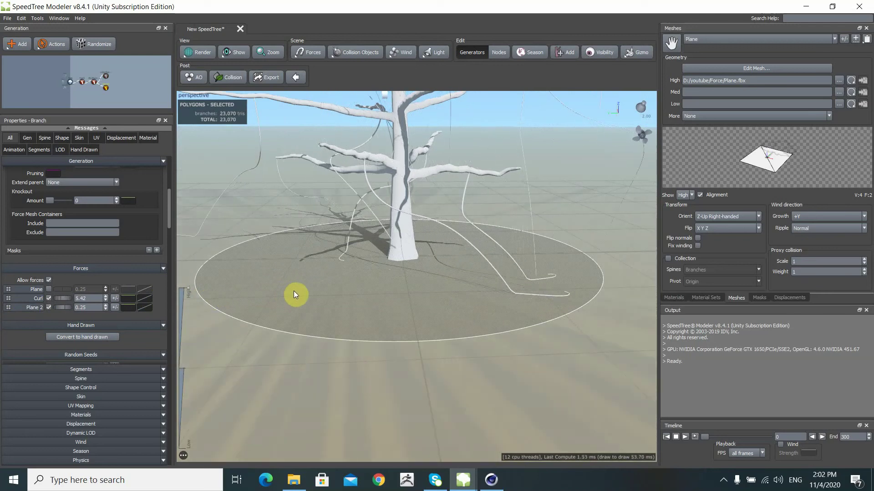
{"action": "left_click_drag", "start_coordinate": [294, 291], "coordinate": [308, 290]}
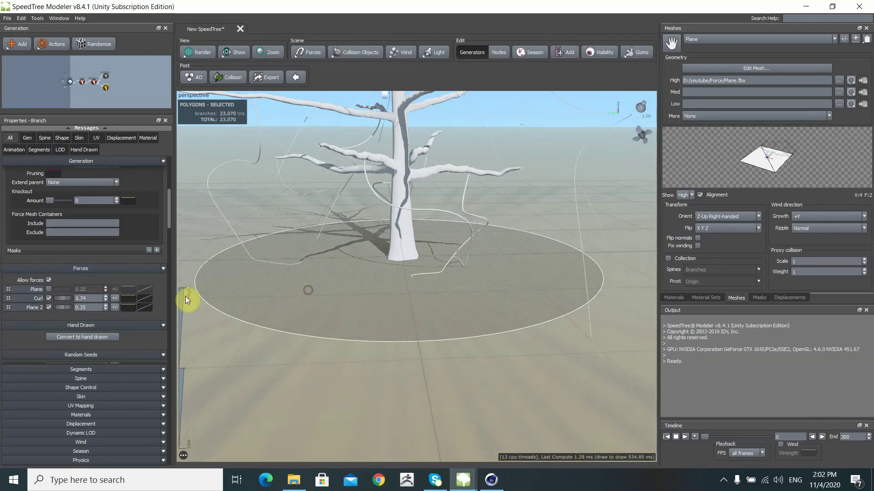
{"action": "mouse_move", "coordinate": [61, 306]}
{"action": "left_mouse_down"}
{"action": "mouse_move", "coordinate": [229, 307]}
{"action": "mouse_move", "coordinate": [420, 293]}
{"action": "left_mouse_up"}
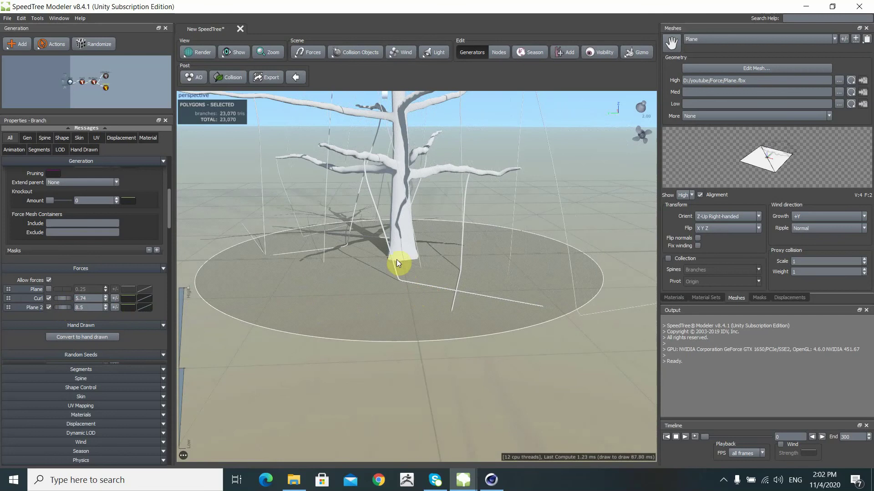
{"action": "key", "text": "ctrl+z"}
{"action": "key", "text": "ctrl+z"}
{"action": "key", "text": "ctrl+z"}
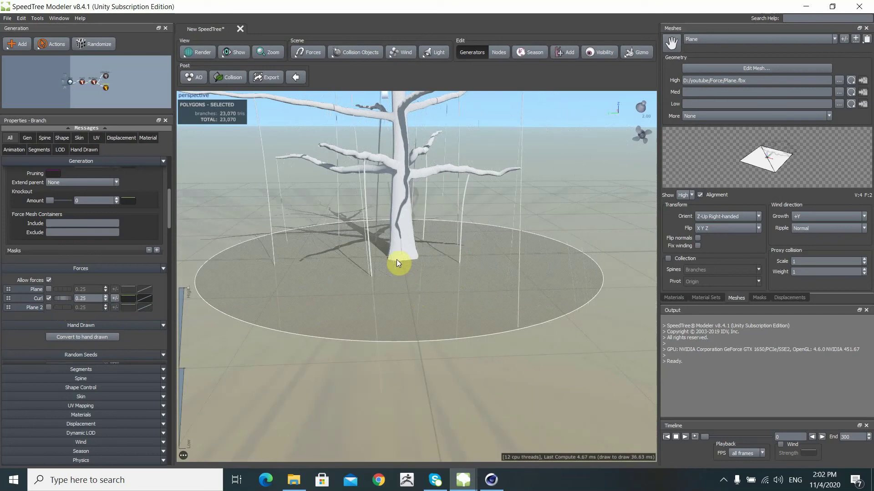
- Re-enable Plane 2, set Curl strength to 5 and Plane 2 to 2, eased down to 1.94
{"action": "left_click", "coordinate": [49, 308]}
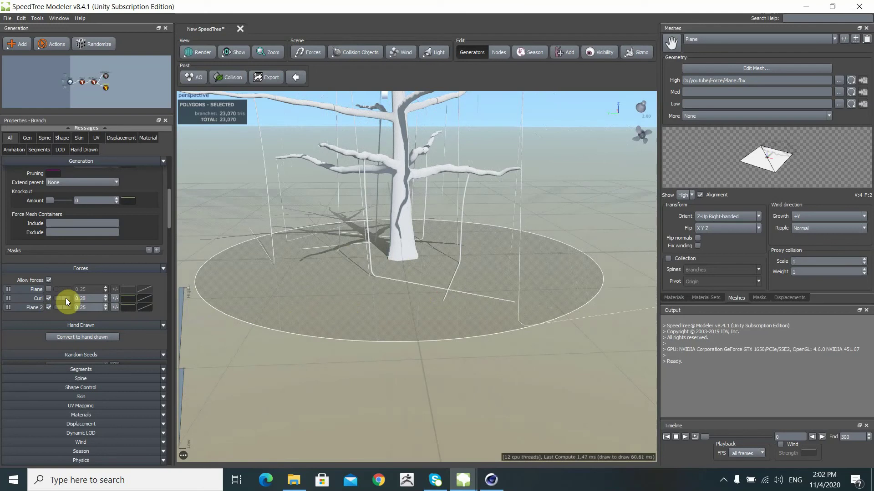
{"action": "mouse_move", "coordinate": [65, 298]}
{"action": "left_mouse_down"}
{"action": "mouse_move", "coordinate": [37, 304]}
{"action": "mouse_move", "coordinate": [50, 305]}
{"action": "left_mouse_up"}
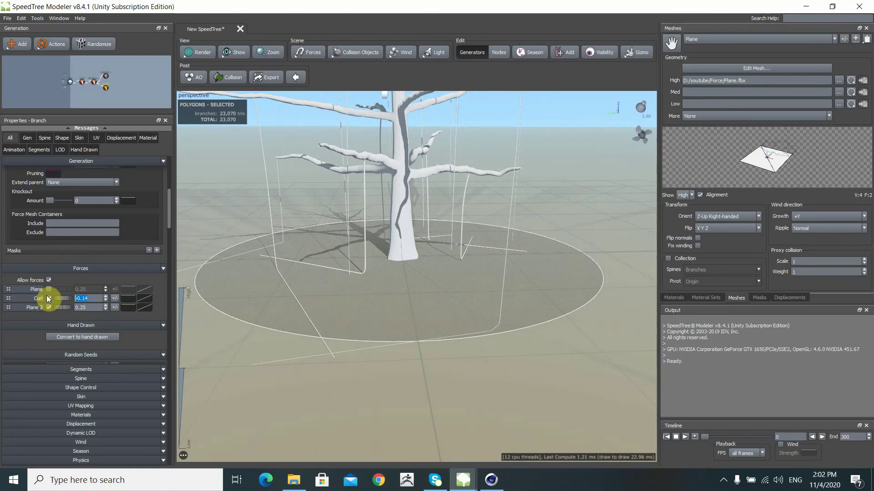
{"action": "type", "text": "5"}
{"action": "key", "text": "Return"}
{"action": "left_click", "coordinate": [103, 307]}
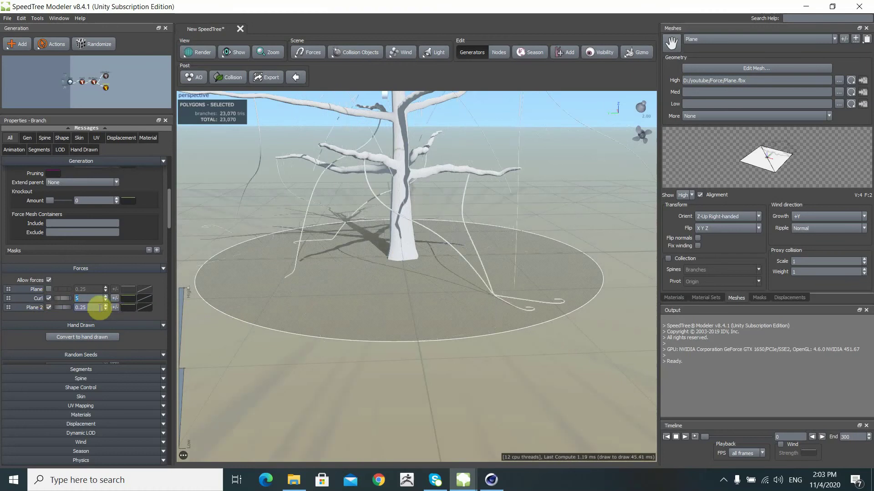
{"action": "type", "text": "2"}
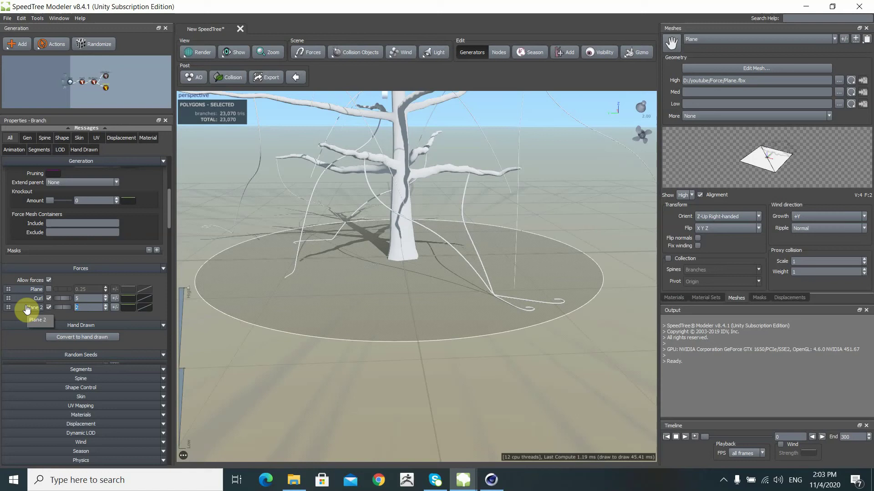
{"action": "key", "text": "Return"}
{"action": "scroll", "coordinate": [460, 240], "scroll_direction": "up", "scroll_amount": 3}
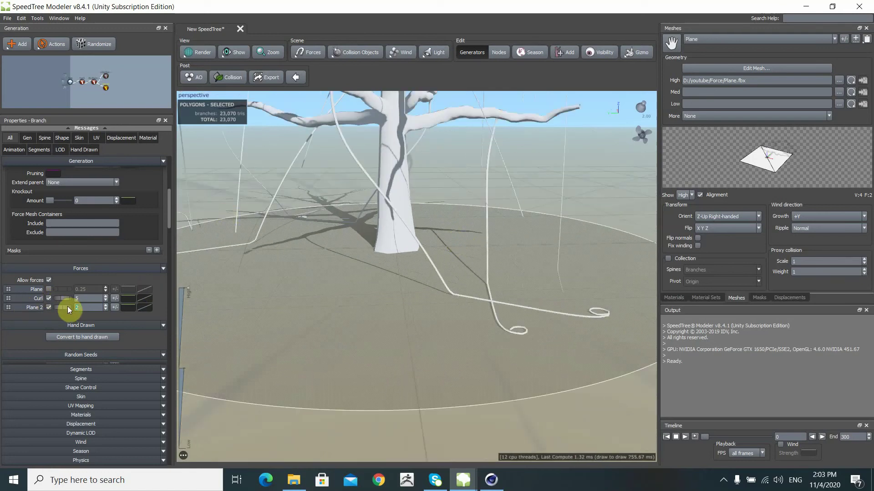
{"action": "left_click_drag", "start_coordinate": [65, 307], "coordinate": [64, 308]}
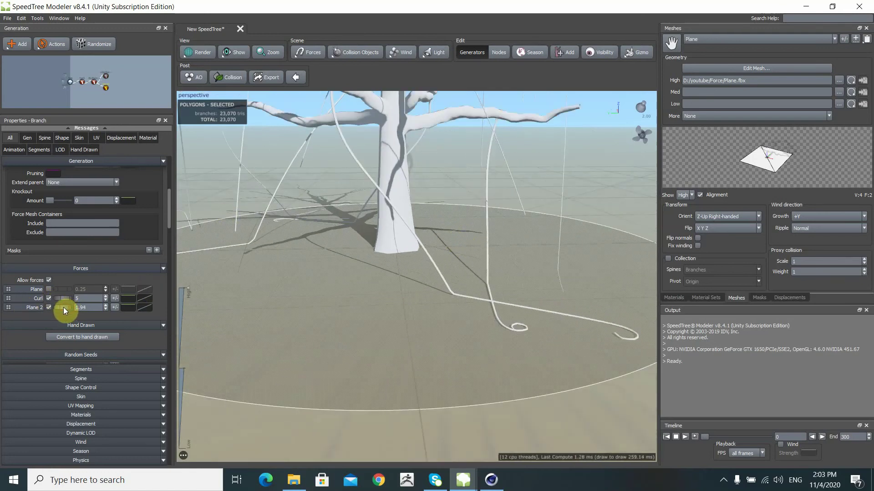
{"action": "scroll", "coordinate": [448, 195], "scroll_direction": "down", "scroll_amount": 3}
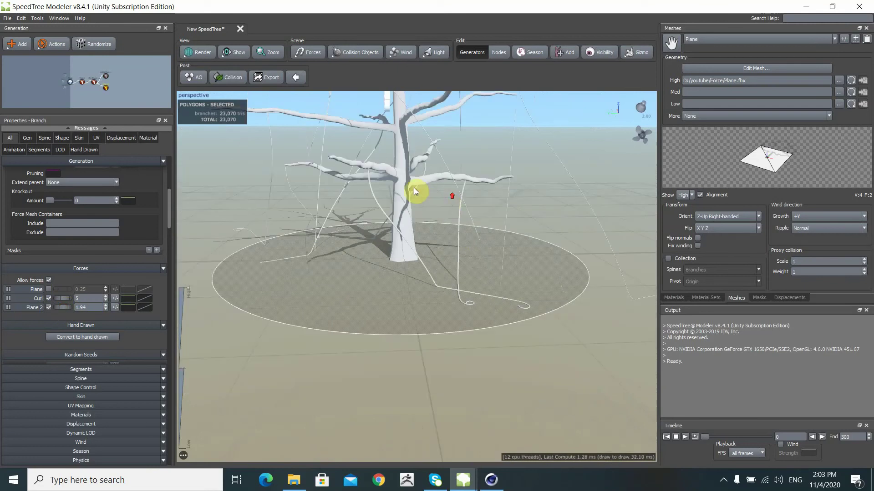
- Raise the branches' Shape > Gravity to about 19.29 so they droop steeply to the ground
{"action": "left_click", "coordinate": [42, 138]}
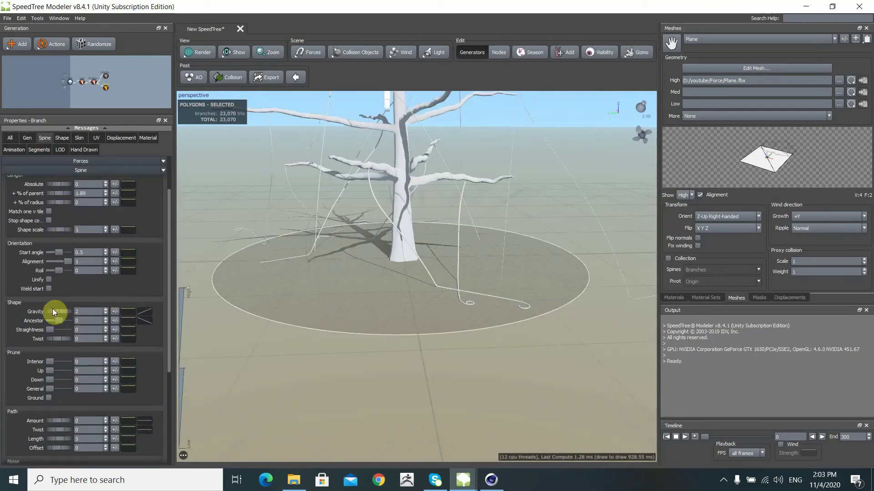
{"action": "left_click_drag", "start_coordinate": [62, 311], "coordinate": [455, 309]}
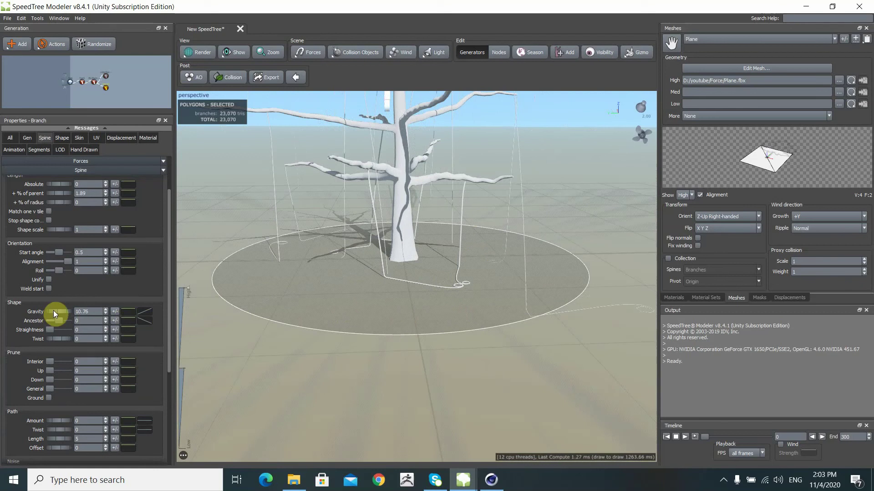
{"action": "left_click_drag", "start_coordinate": [54, 311], "coordinate": [252, 318]}
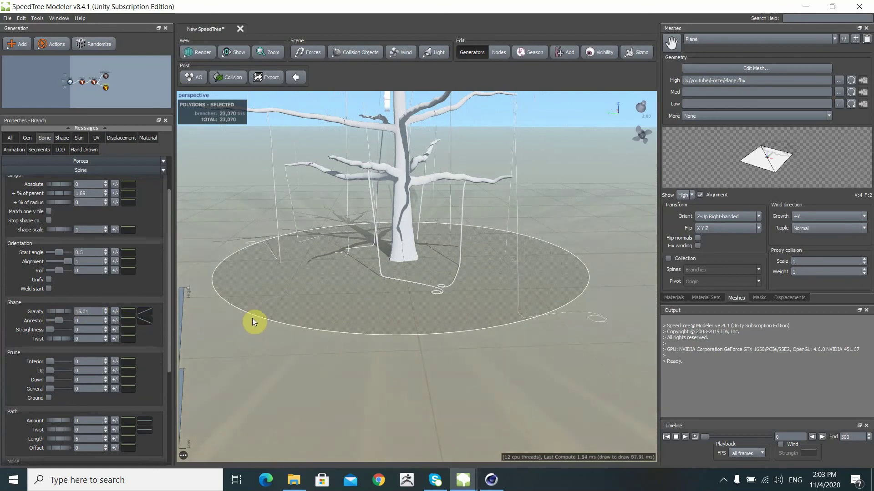
{"action": "left_click_drag", "start_coordinate": [252, 318], "coordinate": [441, 322]}
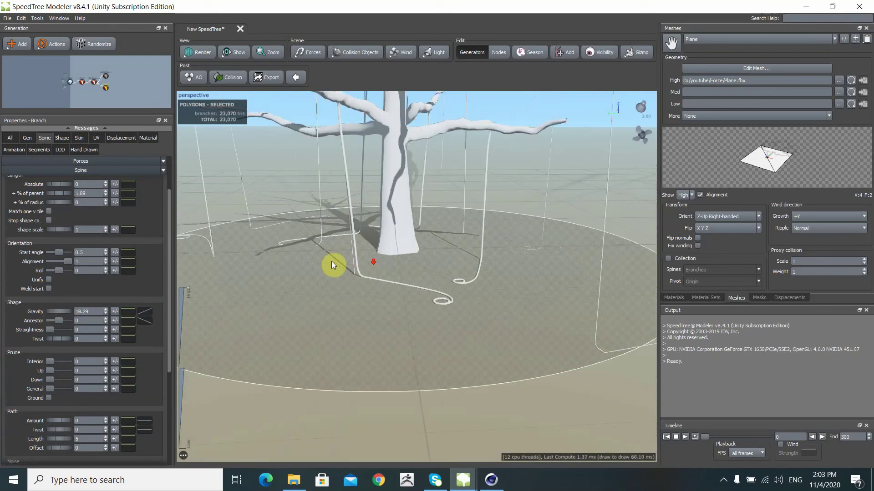
{"action": "mouse_move", "coordinate": [331, 262]}
{"action": "left_mouse_down"}
{"action": "mouse_move", "coordinate": [414, 289]}
{"action": "mouse_move", "coordinate": [447, 265]}
{"action": "mouse_move", "coordinate": [269, 267]}
{"action": "left_mouse_up"}
- Raise branch Frequency from 1 to 14 for a dense curtain of hanging strands
{"action": "left_click", "coordinate": [28, 138]}
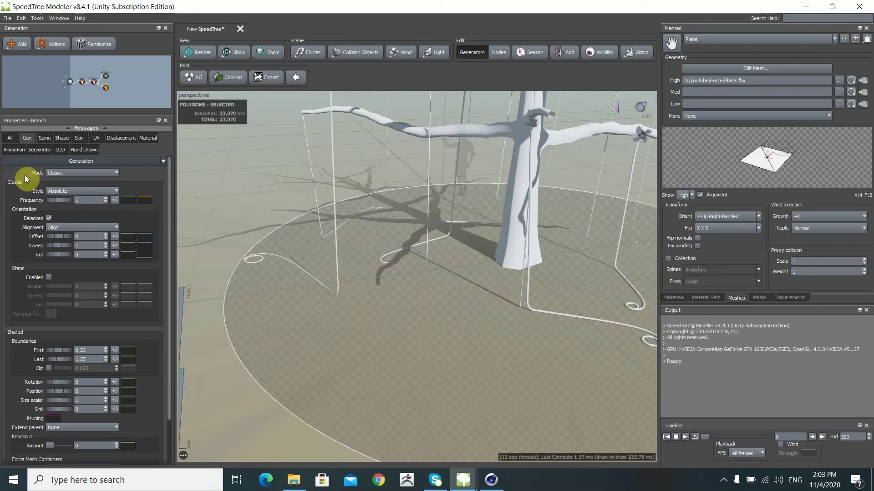
{"action": "left_click_drag", "start_coordinate": [55, 200], "coordinate": [120, 201]}
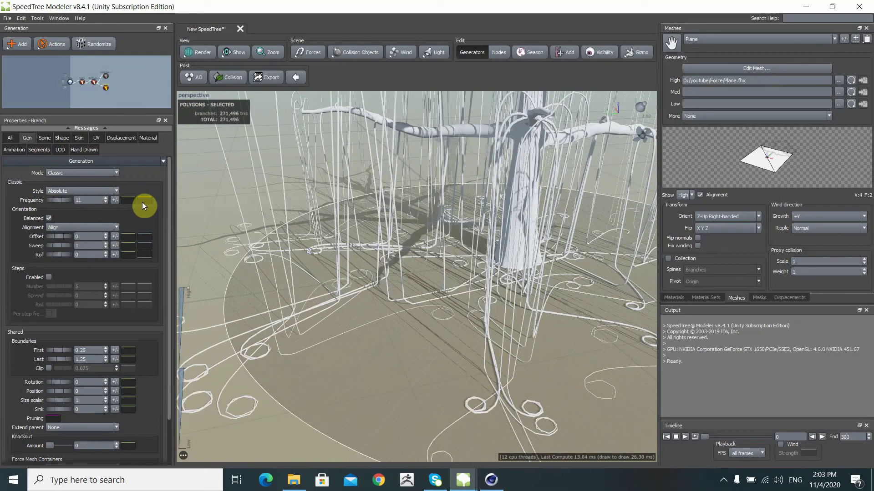
{"action": "left_click_drag", "start_coordinate": [120, 202], "coordinate": [171, 203]}
{"action": "scroll", "coordinate": [354, 301], "scroll_direction": "down", "scroll_amount": 5}
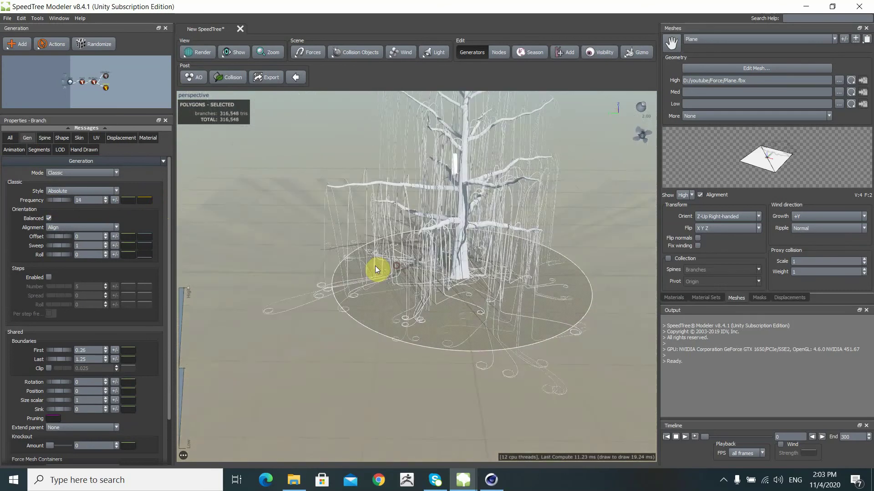
{"action": "left_click_drag", "start_coordinate": [365, 289], "coordinate": [369, 255]}
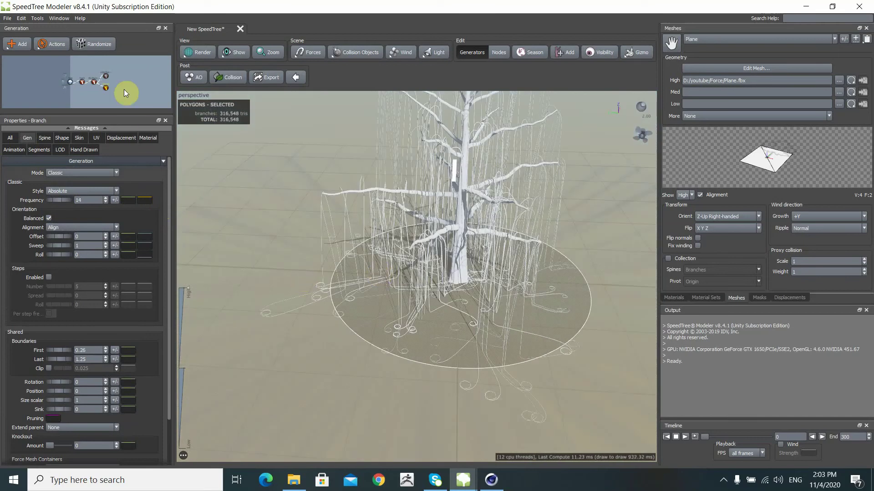
{"action": "scroll", "coordinate": [482, 247], "scroll_direction": "up", "scroll_amount": 3}
{"action": "mouse_move", "coordinate": [419, 244]}
{"action": "left_mouse_down"}
{"action": "mouse_move", "coordinate": [378, 227]}
{"action": "mouse_move", "coordinate": [540, 236]}
{"action": "left_mouse_up"}
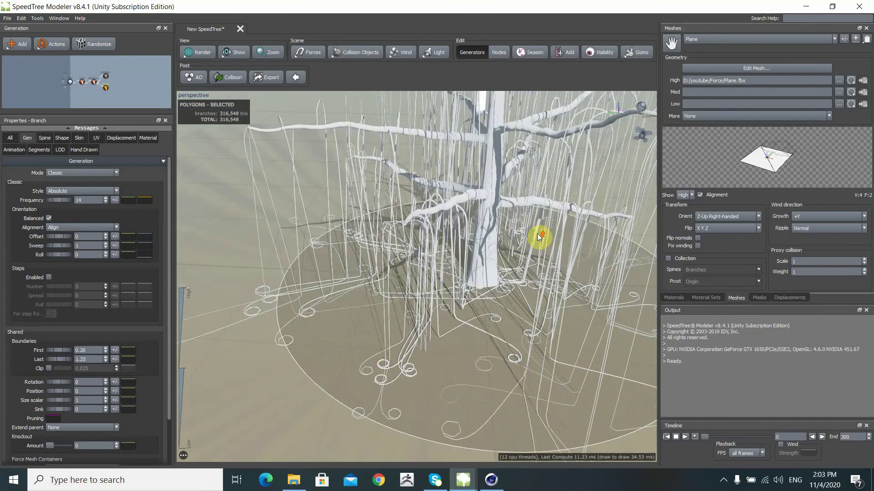
{"action": "left_click", "coordinate": [669, 298]}
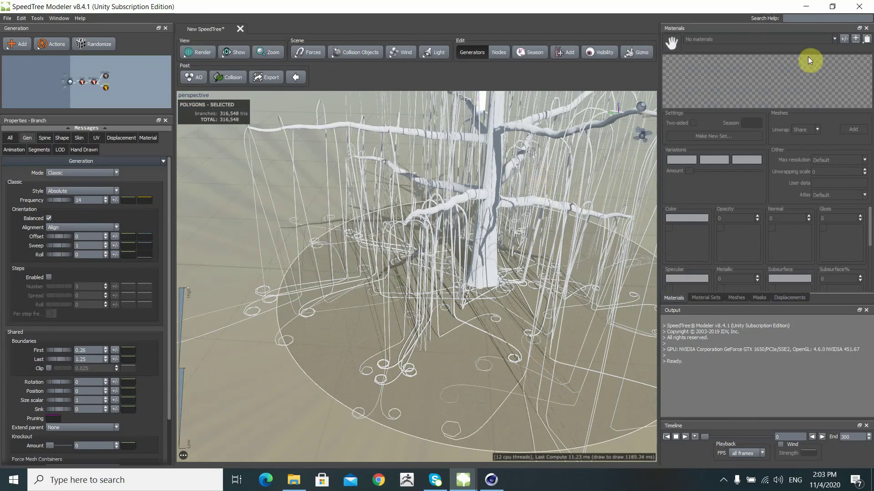
- Load Sample_Bark_2.png from samples > Sample_Broadleaf > Bark as a new bark material
{"action": "left_click", "coordinate": [856, 39]}
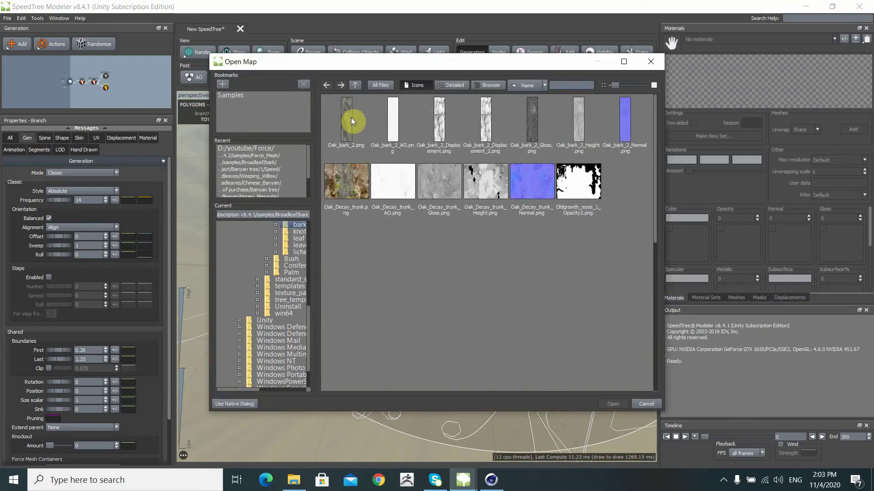
{"action": "scroll", "coordinate": [266, 225], "scroll_direction": "up", "scroll_amount": 4}
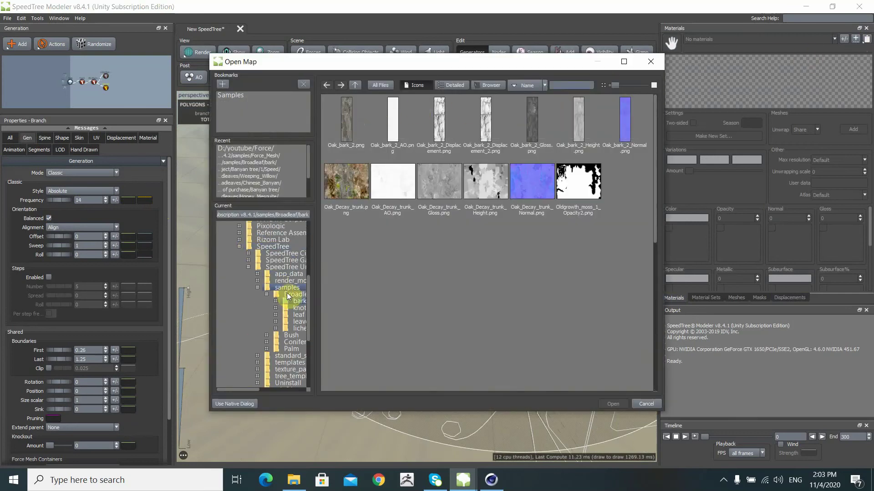
{"action": "left_click", "coordinate": [277, 255]}
{"action": "double_click", "coordinate": [444, 123]}
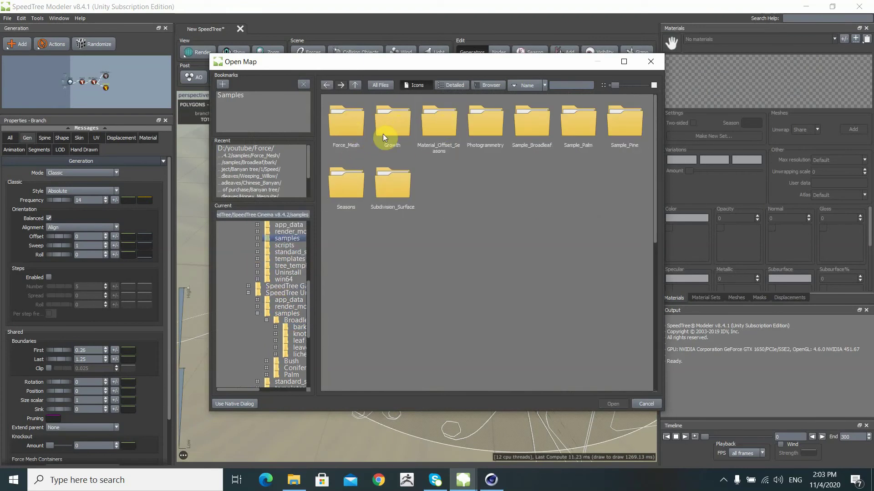
{"action": "left_click", "coordinate": [538, 124]}
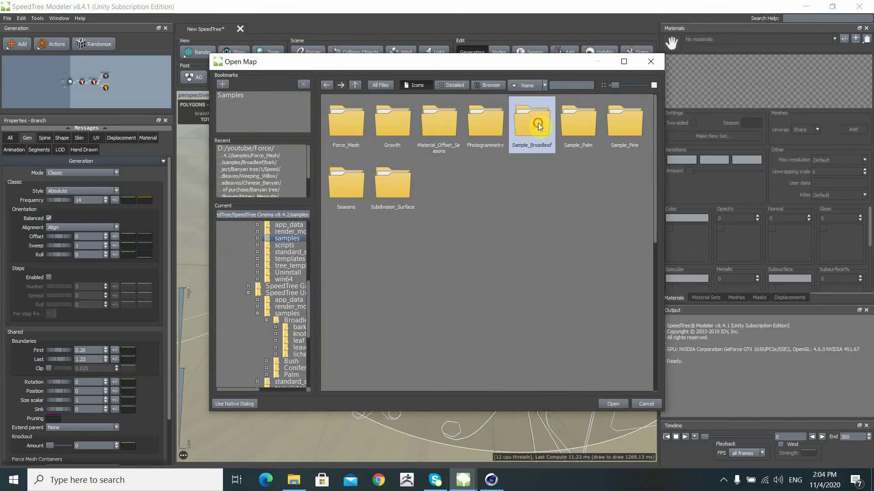
{"action": "double_click", "coordinate": [538, 123]}
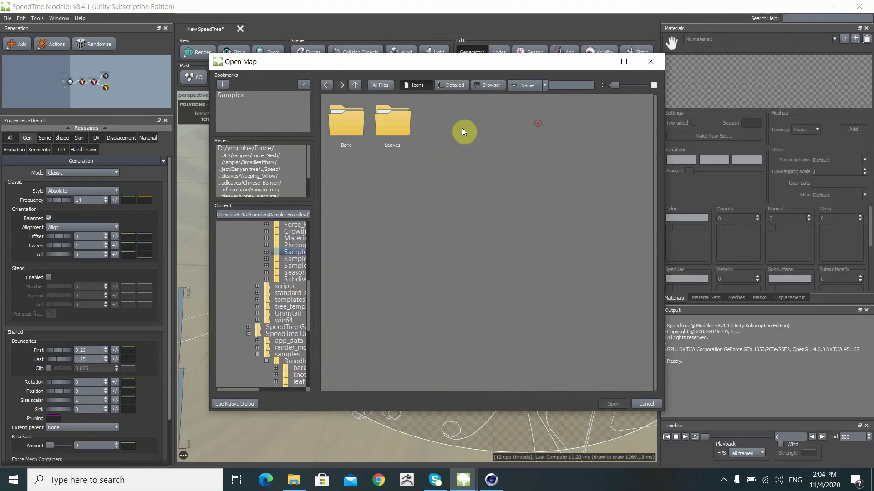
{"action": "double_click", "coordinate": [347, 122]}
{"action": "double_click", "coordinate": [342, 127]}
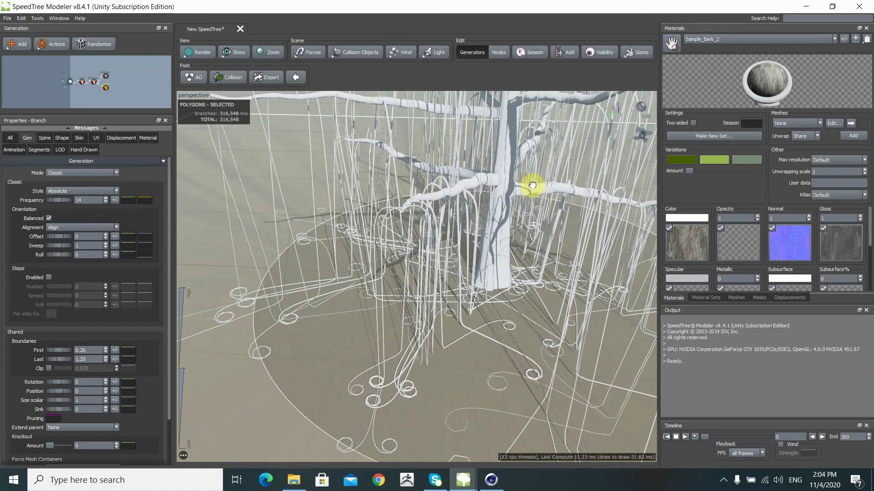
{"action": "left_click_drag", "start_coordinate": [497, 247], "coordinate": [455, 227]}
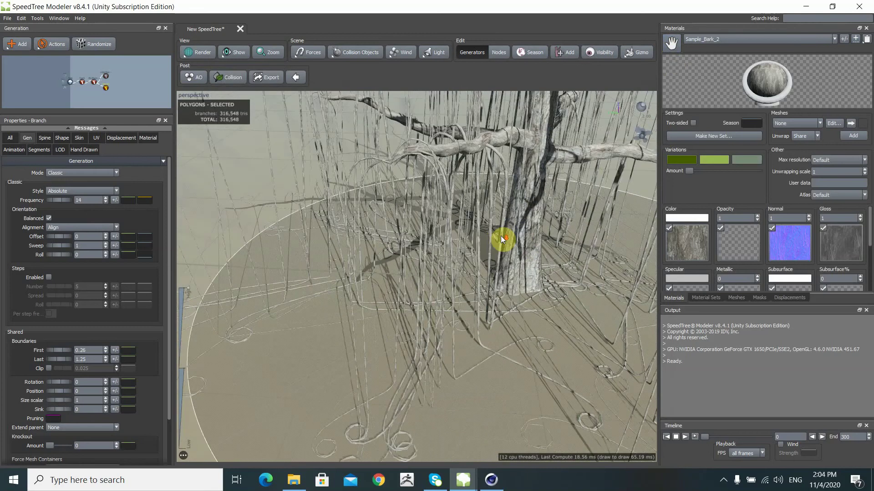
{"action": "scroll", "coordinate": [437, 259], "scroll_direction": "down", "scroll_amount": 5}
{"action": "scroll", "coordinate": [423, 298], "scroll_direction": "up", "scroll_amount": 3}
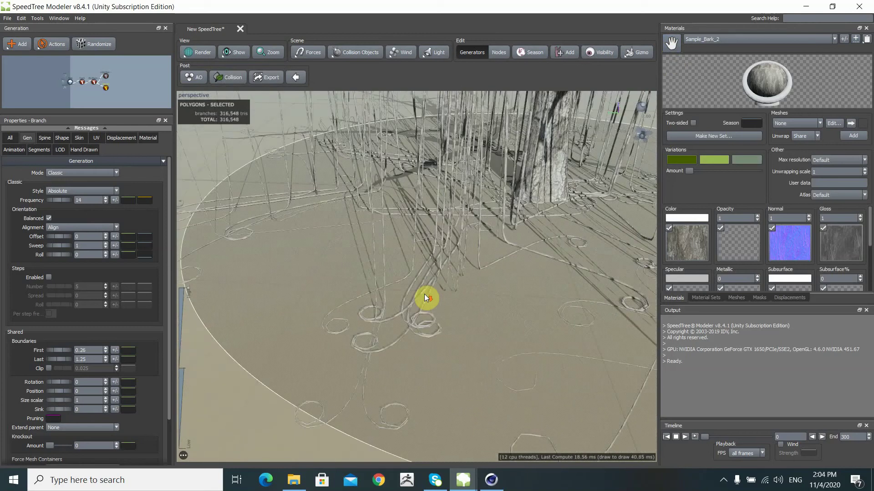
{"action": "scroll", "coordinate": [424, 294], "scroll_direction": "up", "scroll_amount": 3}
{"action": "scroll", "coordinate": [424, 294], "scroll_direction": "up", "scroll_amount": 3}
{"action": "scroll", "coordinate": [440, 266], "scroll_direction": "up", "scroll_amount": 3}
{"action": "scroll", "coordinate": [439, 263], "scroll_direction": "up", "scroll_amount": 3}
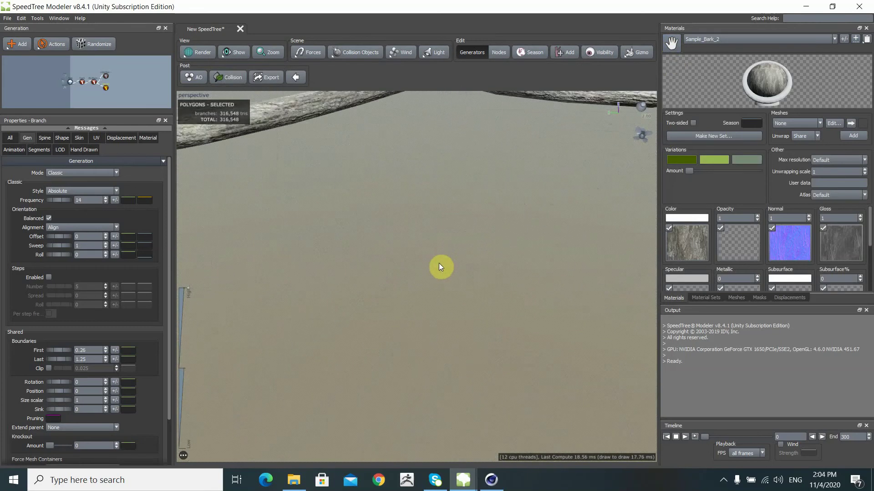
{"action": "scroll", "coordinate": [437, 265], "scroll_direction": "down", "scroll_amount": 3}
{"action": "scroll", "coordinate": [439, 266], "scroll_direction": "down", "scroll_amount": 3}
{"action": "scroll", "coordinate": [443, 264], "scroll_direction": "down", "scroll_amount": 2}
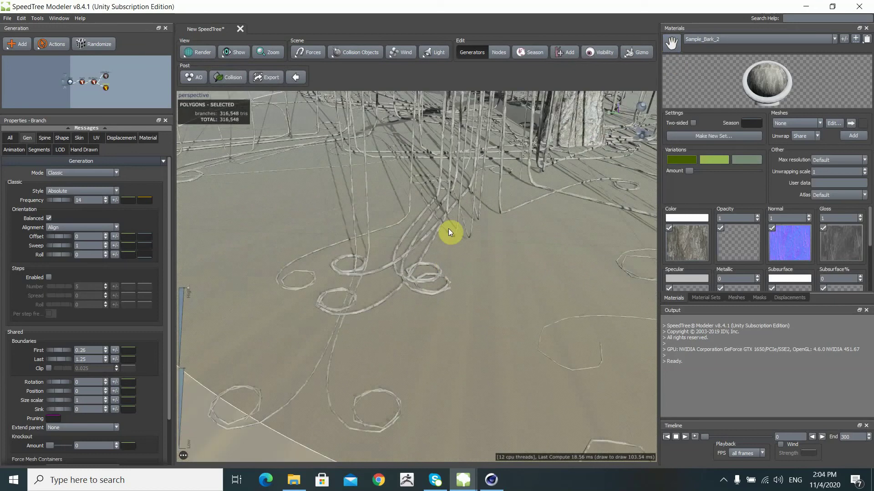
{"action": "left_click_drag", "start_coordinate": [449, 229], "coordinate": [461, 238]}
{"action": "scroll", "coordinate": [460, 239], "scroll_direction": "down", "scroll_amount": 3}
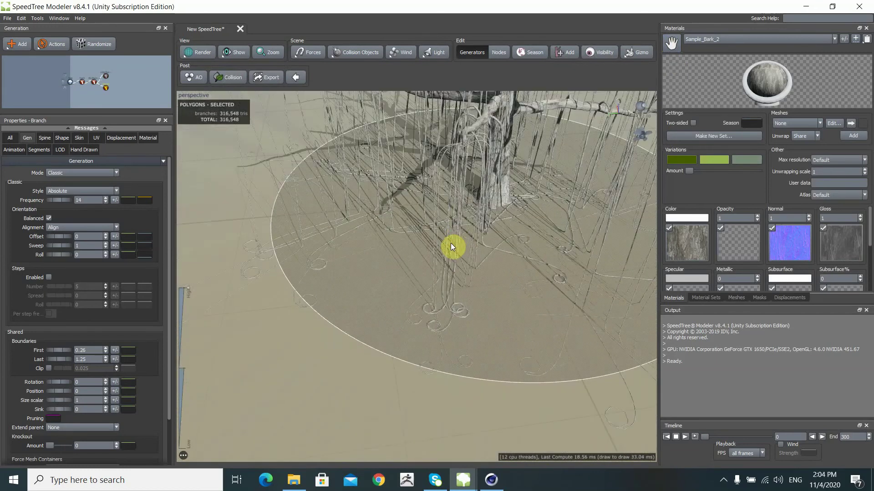
{"action": "scroll", "coordinate": [451, 243], "scroll_direction": "down", "scroll_amount": 2}
{"action": "scroll", "coordinate": [439, 265], "scroll_direction": "up", "scroll_amount": 2}
{"action": "scroll", "coordinate": [437, 266], "scroll_direction": "up", "scroll_amount": 2}
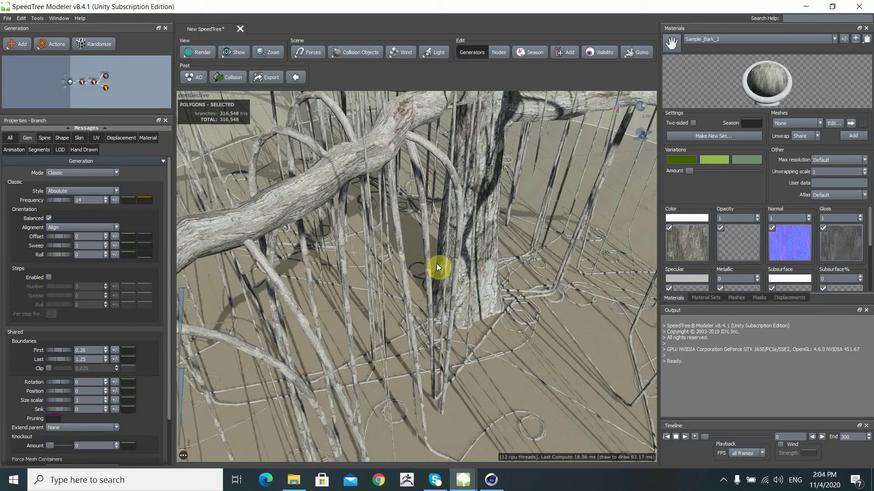
- Give the hanging branches an absolute Skin radius of 0.05 to thicken the strands
{"action": "left_click", "coordinate": [80, 139]}
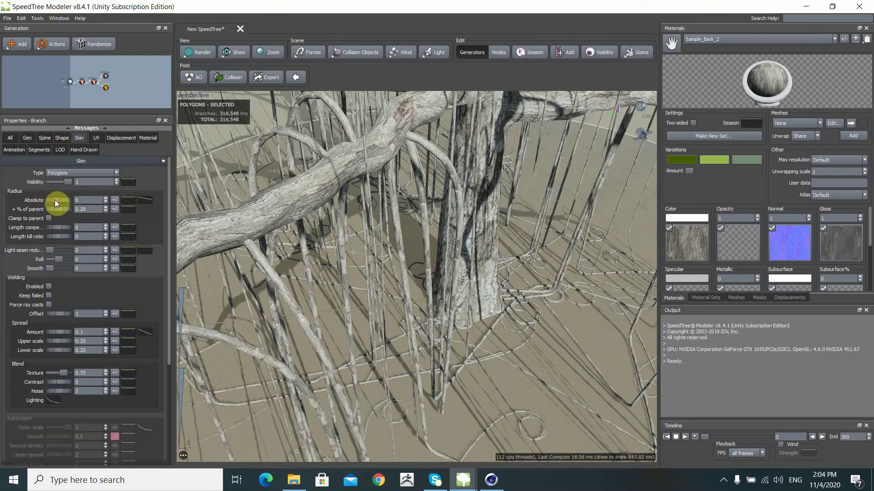
{"action": "left_click_drag", "start_coordinate": [55, 200], "coordinate": [58, 199]}
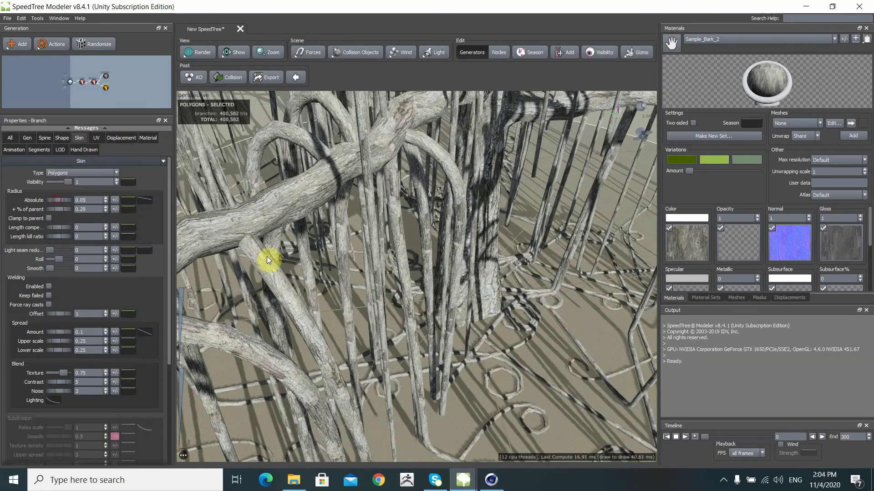
{"action": "scroll", "coordinate": [431, 270], "scroll_direction": "down", "scroll_amount": 5}
{"action": "scroll", "coordinate": [427, 263], "scroll_direction": "down", "scroll_amount": 3}
{"action": "scroll", "coordinate": [419, 251], "scroll_direction": "down", "scroll_amount": 2}
{"action": "scroll", "coordinate": [418, 252], "scroll_direction": "down", "scroll_amount": 1}
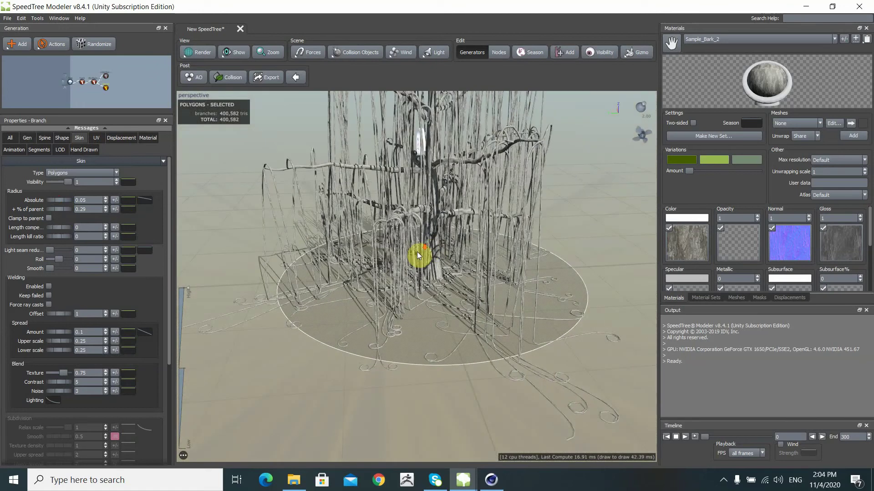
{"action": "scroll", "coordinate": [417, 252], "scroll_direction": "up", "scroll_amount": 2}
{"action": "scroll", "coordinate": [397, 247], "scroll_direction": "up", "scroll_amount": 2}
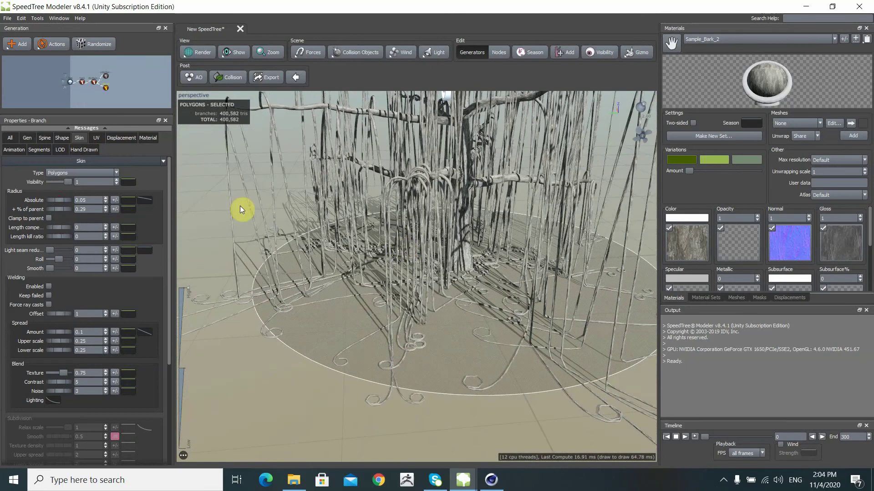
- Add a child branch generator under Branch and select its Frequency value for editing
{"action": "left_click", "coordinate": [105, 91]}
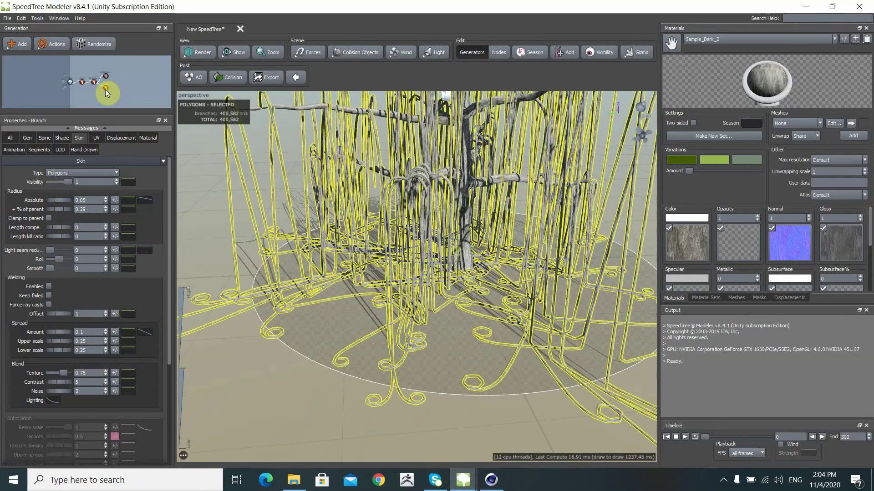
{"action": "left_click", "coordinate": [105, 90]}
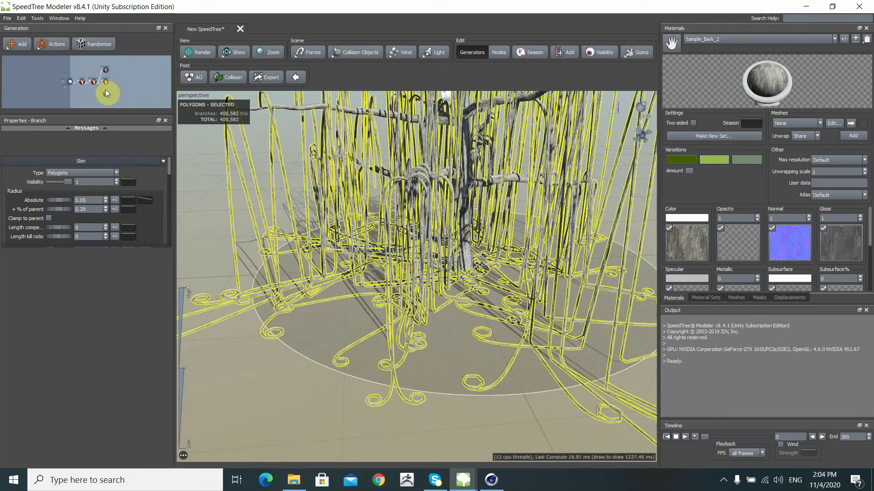
{"action": "scroll", "coordinate": [102, 95], "scroll_direction": "up", "scroll_amount": 5}
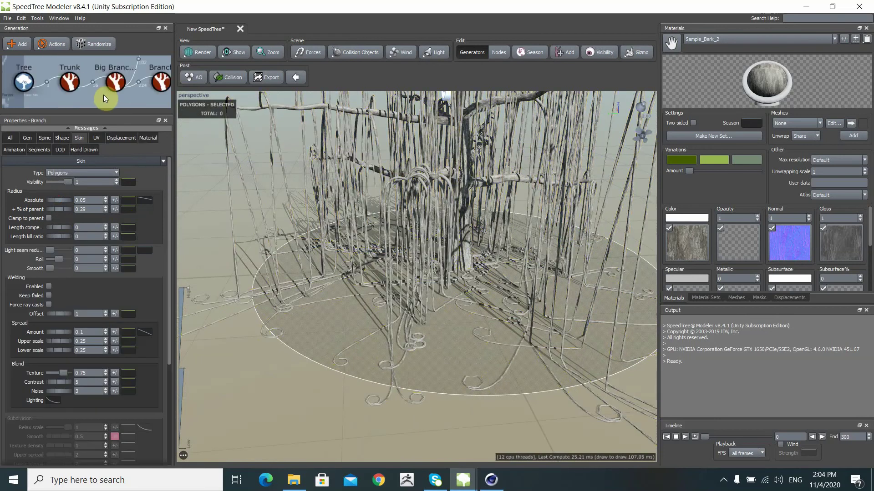
{"action": "scroll", "coordinate": [103, 95], "scroll_direction": "down", "scroll_amount": 1}
{"action": "scroll", "coordinate": [106, 93], "scroll_direction": "down", "scroll_amount": 2}
{"action": "scroll", "coordinate": [109, 94], "scroll_direction": "down", "scroll_amount": 1}
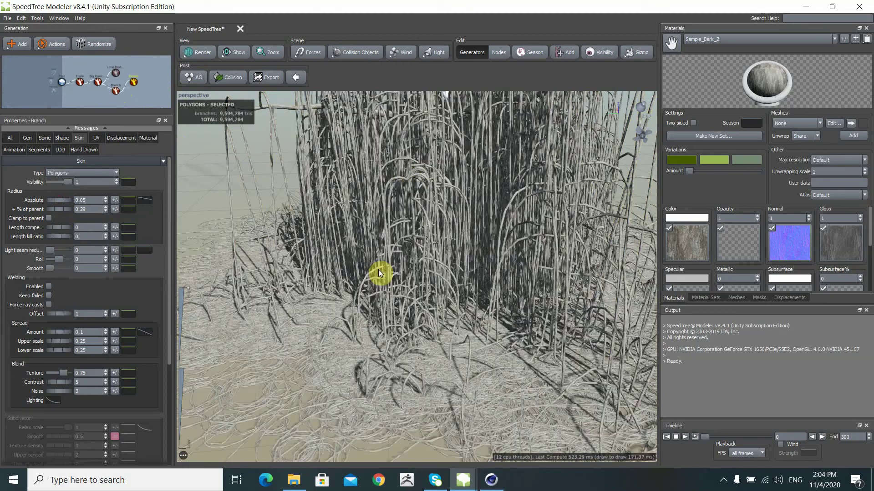
{"action": "scroll", "coordinate": [379, 270], "scroll_direction": "down", "scroll_amount": 3}
{"action": "scroll", "coordinate": [400, 281], "scroll_direction": "down", "scroll_amount": 2}
{"action": "scroll", "coordinate": [407, 271], "scroll_direction": "up", "scroll_amount": 3}
{"action": "scroll", "coordinate": [406, 268], "scroll_direction": "up", "scroll_amount": 1}
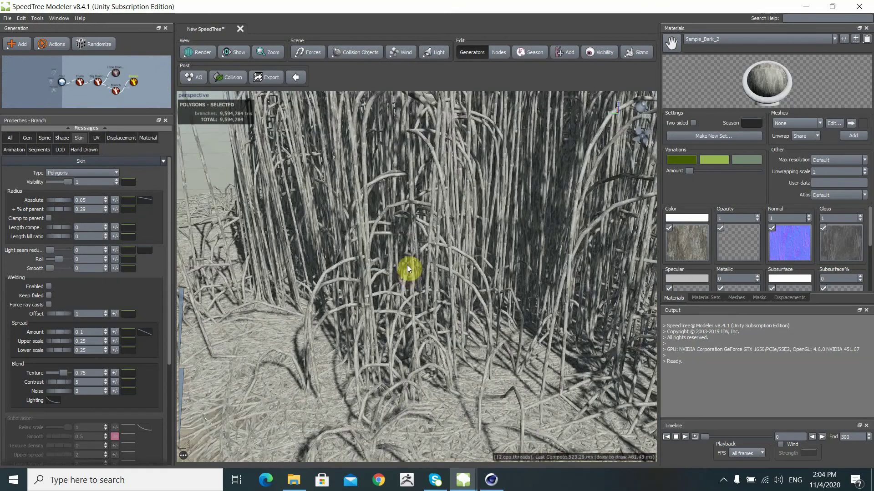
{"action": "scroll", "coordinate": [408, 253], "scroll_direction": "up", "scroll_amount": 2}
{"action": "scroll", "coordinate": [412, 239], "scroll_direction": "up", "scroll_amount": 1}
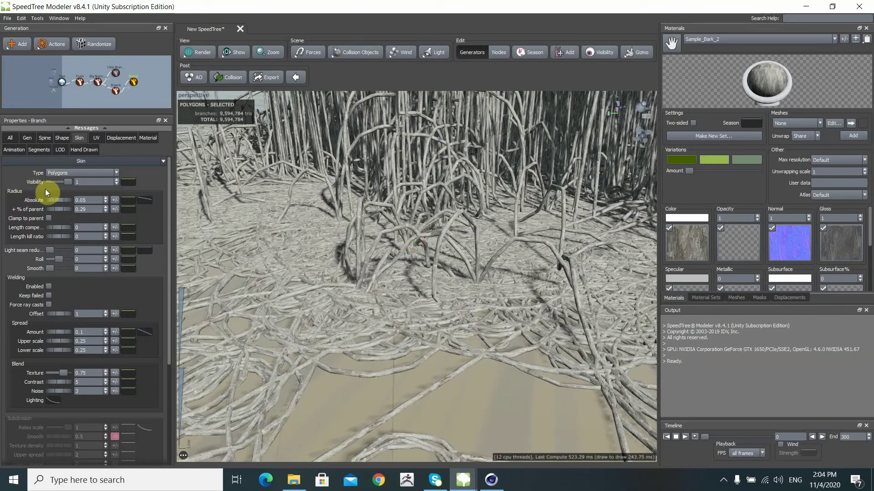
{"action": "left_click", "coordinate": [27, 138]}
{"action": "left_click_drag", "start_coordinate": [85, 199], "coordinate": [58, 199]}
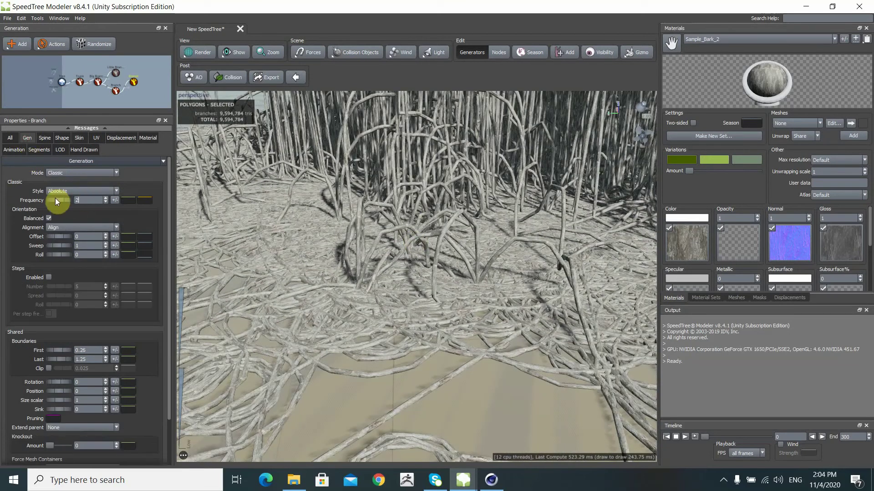
- Commit a frequency of 2 for the new generator and select the plane force to check the result
{"action": "key", "text": "Return"}
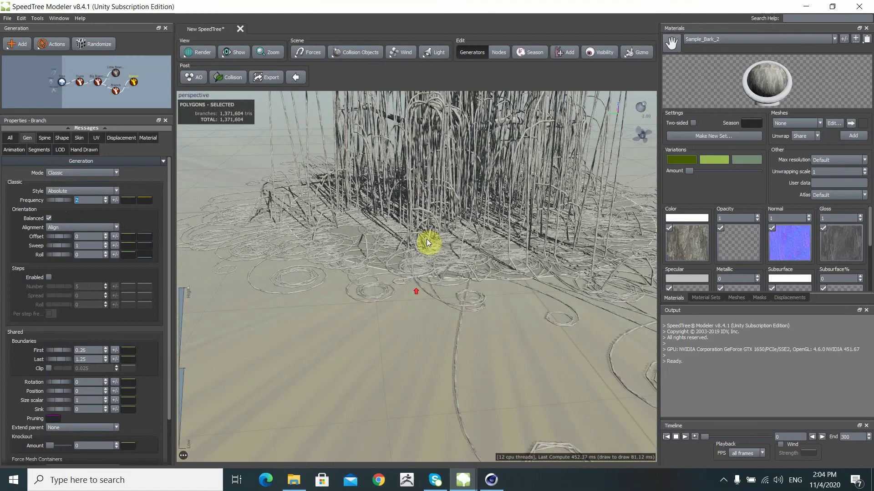
{"action": "scroll", "coordinate": [438, 225], "scroll_direction": "up", "scroll_amount": 3}
{"action": "left_click", "coordinate": [473, 230]}
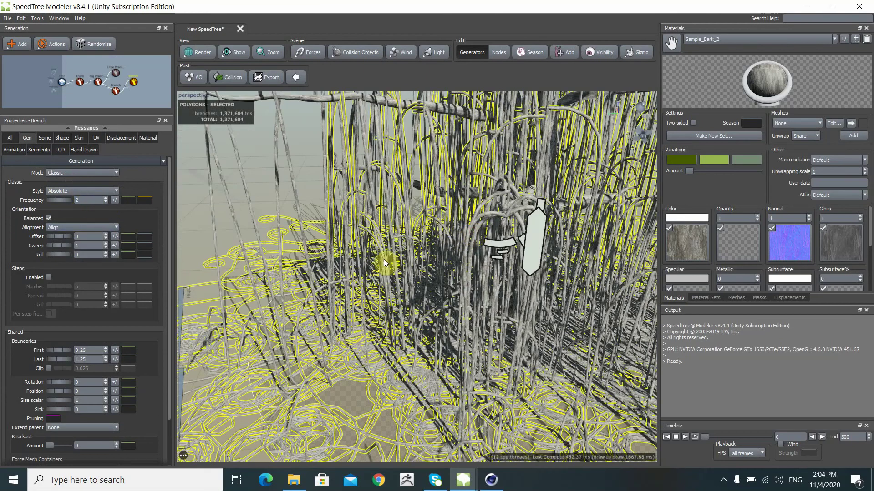
{"action": "scroll", "coordinate": [363, 257], "scroll_direction": "down", "scroll_amount": 3}
{"action": "scroll", "coordinate": [397, 260], "scroll_direction": "down", "scroll_amount": 3}
{"action": "scroll", "coordinate": [415, 235], "scroll_direction": "down", "scroll_amount": 3}
{"action": "scroll", "coordinate": [414, 236], "scroll_direction": "down", "scroll_amount": 2}
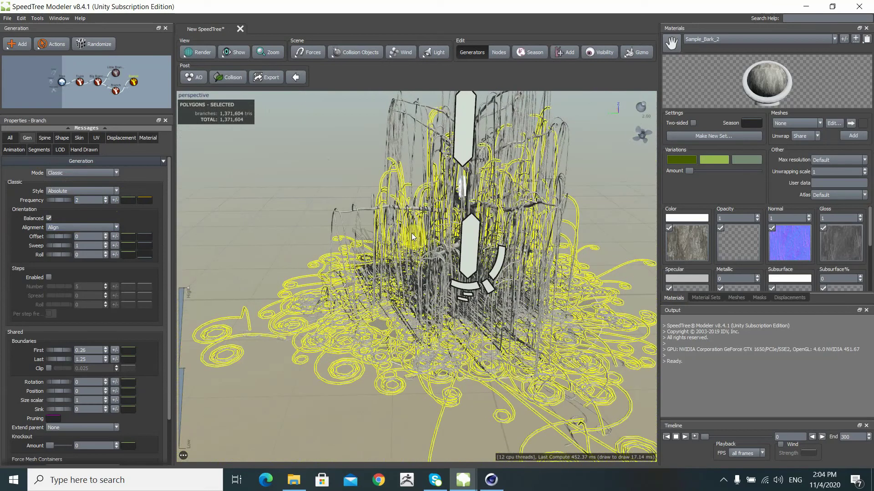
{"action": "left_click", "coordinate": [256, 233]}
{"action": "scroll", "coordinate": [433, 275], "scroll_direction": "up", "scroll_amount": 2}
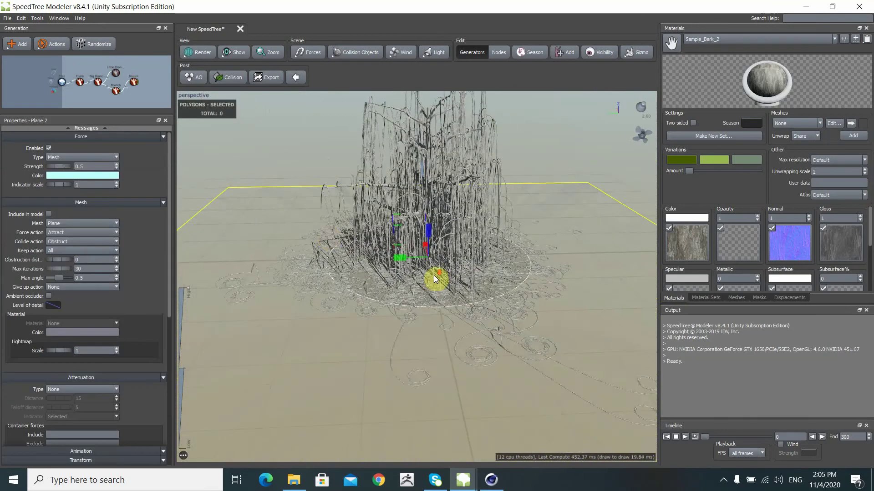
{"action": "scroll", "coordinate": [425, 264], "scroll_direction": "up", "scroll_amount": 2}
{"action": "scroll", "coordinate": [402, 242], "scroll_direction": "up", "scroll_amount": 2}
{"action": "scroll", "coordinate": [419, 250], "scroll_direction": "up", "scroll_amount": 2}
{"action": "scroll", "coordinate": [419, 250], "scroll_direction": "up", "scroll_amount": 2}
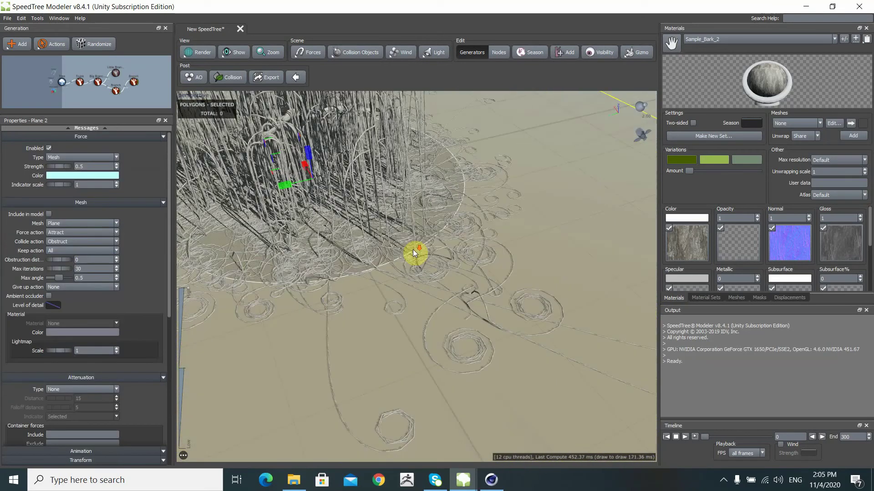
{"action": "scroll", "coordinate": [413, 249], "scroll_direction": "up", "scroll_amount": 2}
{"action": "scroll", "coordinate": [405, 235], "scroll_direction": "up", "scroll_amount": 2}
{"action": "scroll", "coordinate": [423, 257], "scroll_direction": "up", "scroll_amount": 2}
{"action": "mouse_move", "coordinate": [428, 260]}
{"action": "left_mouse_down"}
{"action": "mouse_move", "coordinate": [359, 222]}
{"action": "mouse_move", "coordinate": [385, 252]}
{"action": "mouse_move", "coordinate": [389, 264]}
{"action": "mouse_move", "coordinate": [382, 263]}
{"action": "left_mouse_up"}
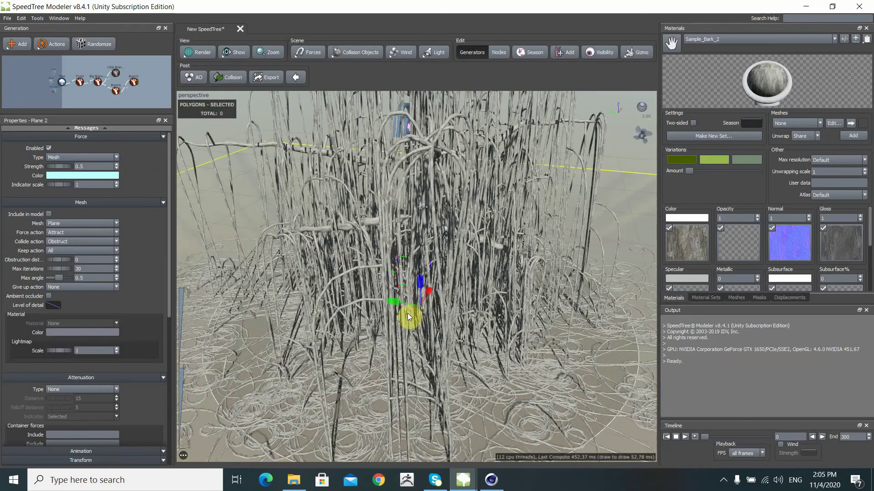
{"action": "scroll", "coordinate": [408, 313], "scroll_direction": "down", "scroll_amount": 3}
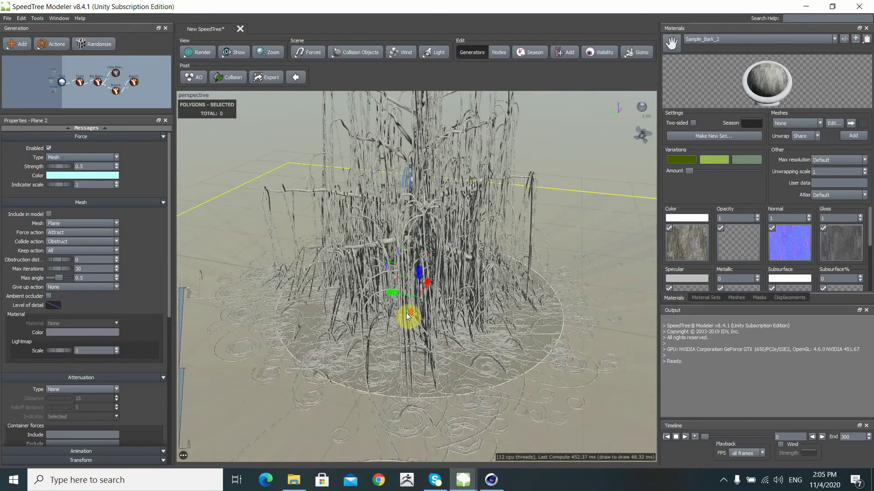
- Select the Little Branches generator and use Visibility > Show all to reveal hidden parts
{"action": "left_click", "coordinate": [117, 74]}
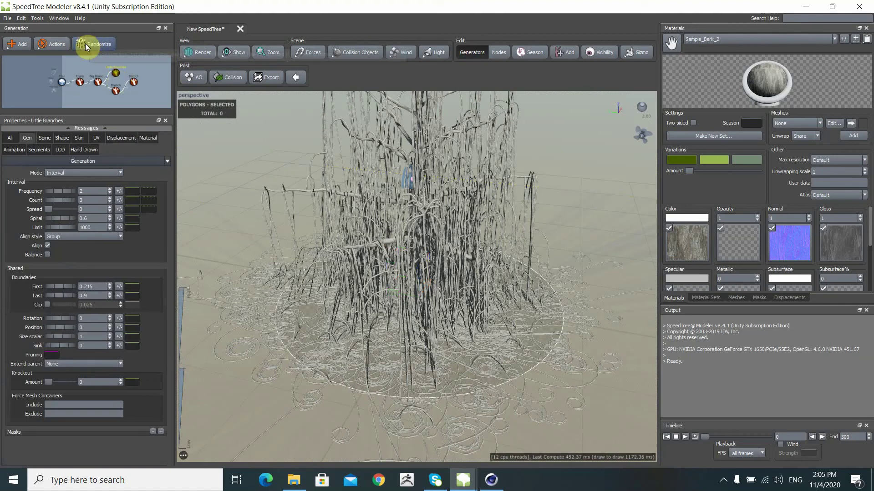
{"action": "left_click", "coordinate": [599, 55]}
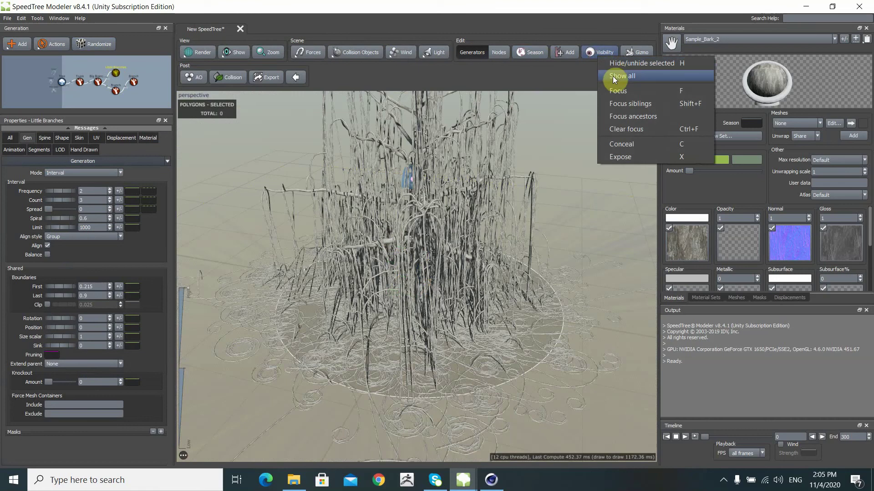
{"action": "left_click", "coordinate": [110, 72]}
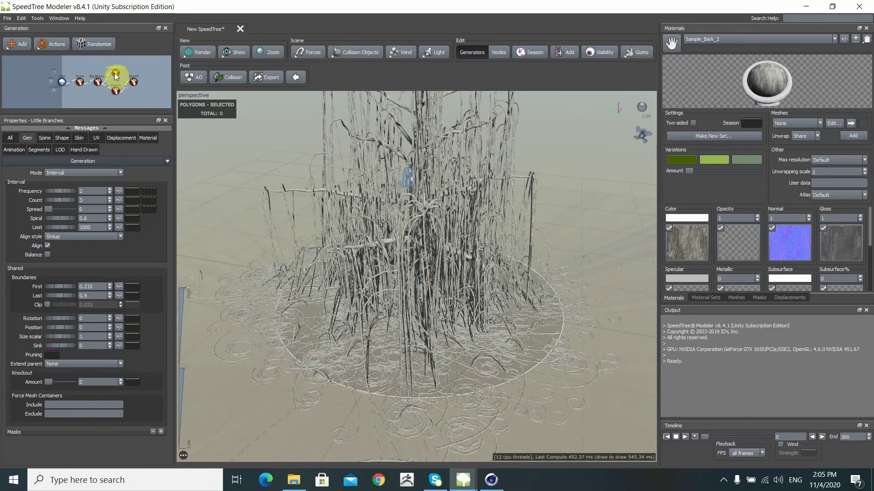
{"action": "scroll", "coordinate": [351, 172], "scroll_direction": "up", "scroll_amount": 5}
{"action": "scroll", "coordinate": [361, 188], "scroll_direction": "up", "scroll_amount": 3}
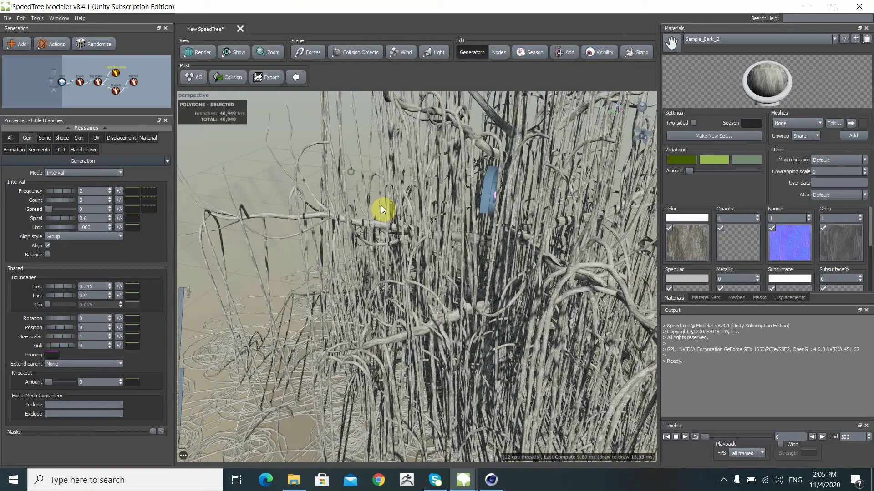
- Thicken Little Branches relative to their parent and lengthen them to about 1.01 of parent
{"action": "left_click", "coordinate": [77, 138]}
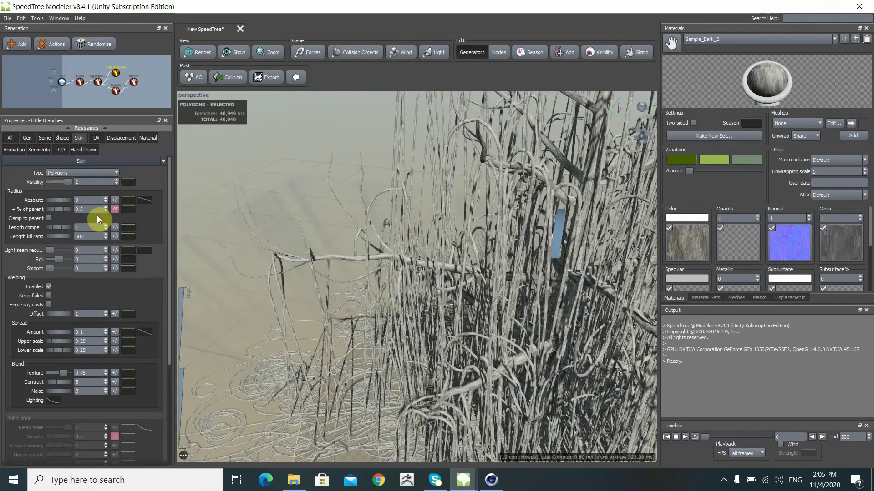
{"action": "left_click_drag", "start_coordinate": [55, 208], "coordinate": [106, 209]}
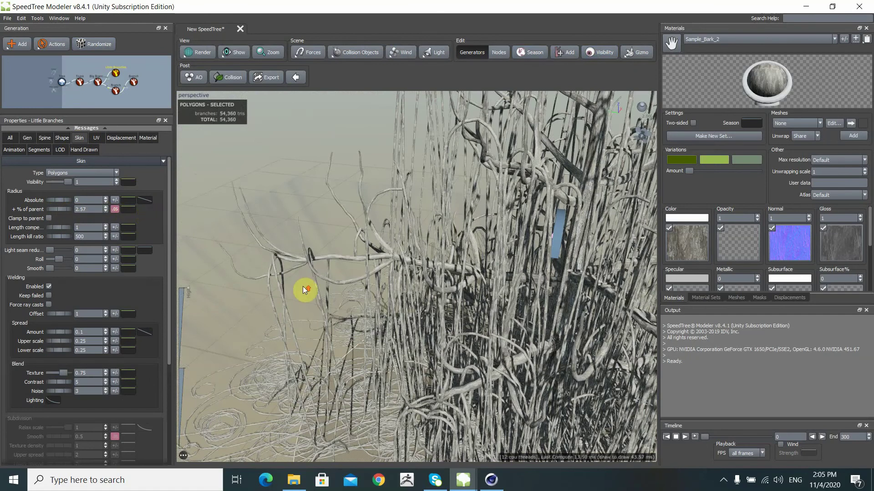
{"action": "scroll", "coordinate": [305, 289], "scroll_direction": "down", "scroll_amount": 5}
{"action": "left_click", "coordinate": [44, 140]}
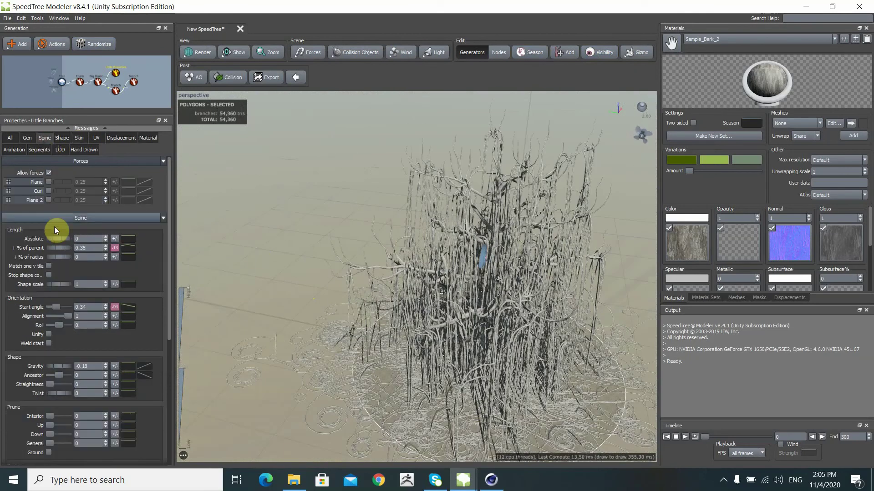
{"action": "left_click_drag", "start_coordinate": [61, 247], "coordinate": [85, 250]}
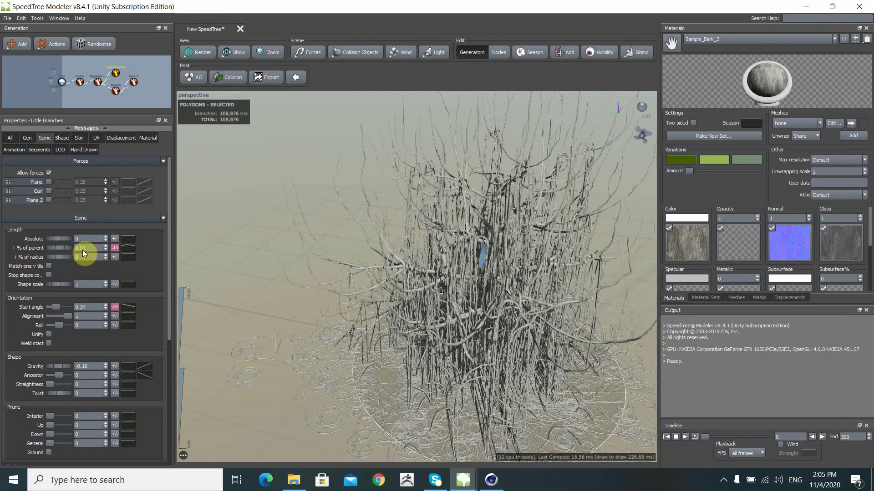
{"action": "mouse_move", "coordinate": [321, 316]}
{"action": "left_mouse_down"}
{"action": "mouse_move", "coordinate": [353, 261]}
{"action": "mouse_move", "coordinate": [362, 268]}
{"action": "mouse_move", "coordinate": [347, 264]}
{"action": "left_mouse_up"}
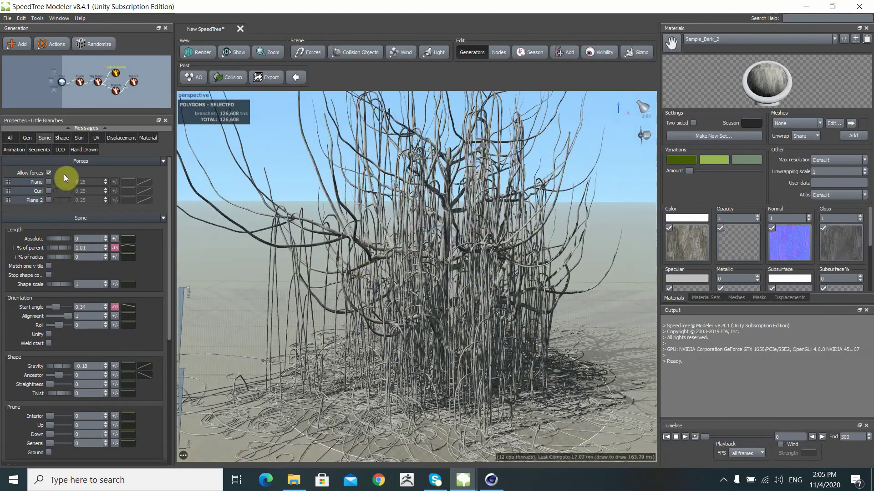
- Reshape the Radius Absolute curve, raising both the tip and base radius endpoints
{"action": "left_click", "coordinate": [79, 141]}
{"action": "left_click", "coordinate": [145, 200]}
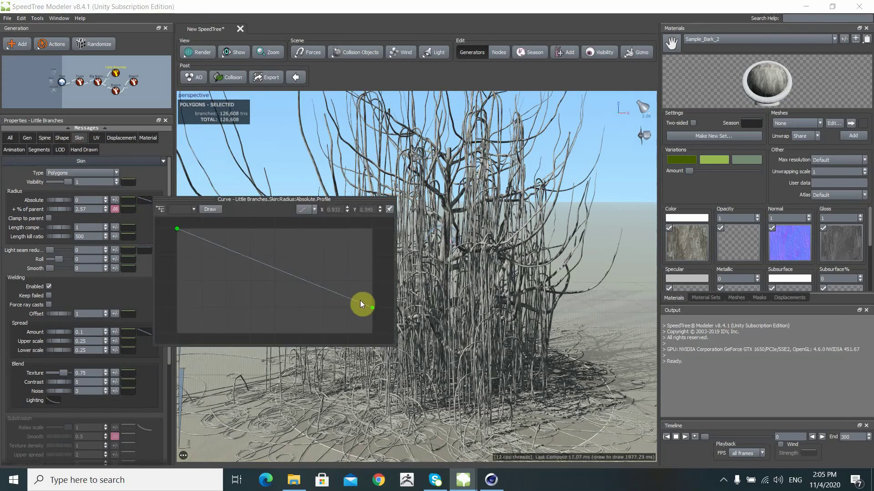
{"action": "left_click_drag", "start_coordinate": [370, 311], "coordinate": [369, 272]}
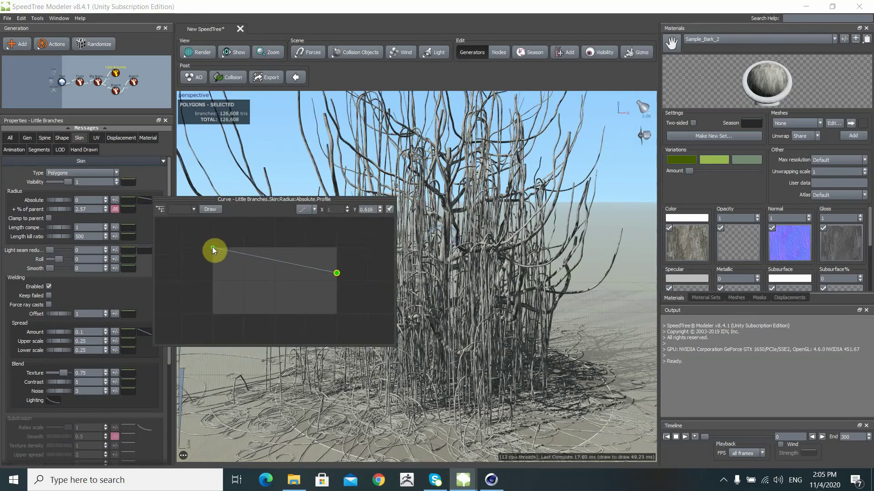
{"action": "mouse_move", "coordinate": [212, 247]}
{"action": "left_mouse_down"}
{"action": "mouse_move", "coordinate": [213, 236]}
{"action": "mouse_move", "coordinate": [235, 241]}
{"action": "left_mouse_up"}
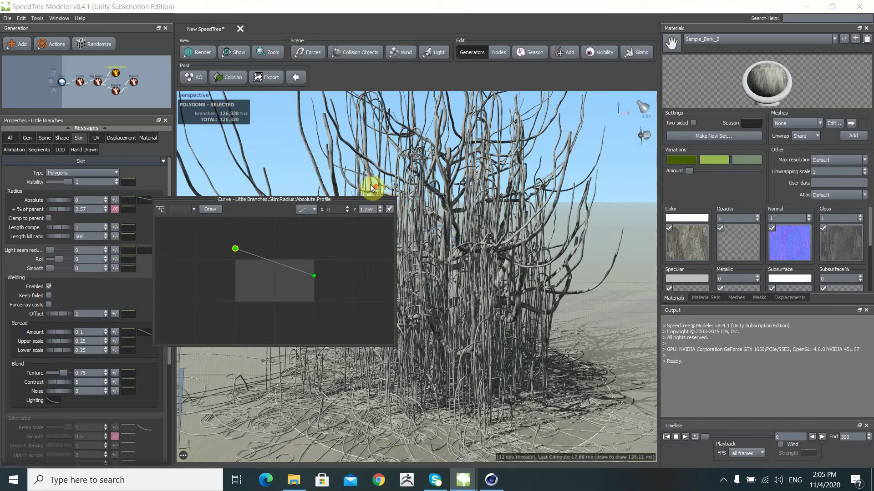
- Close the radius curve and select the coiled root branches at the tree base
{"action": "left_click", "coordinate": [329, 159]}
{"action": "scroll", "coordinate": [373, 216], "scroll_direction": "up", "scroll_amount": 5}
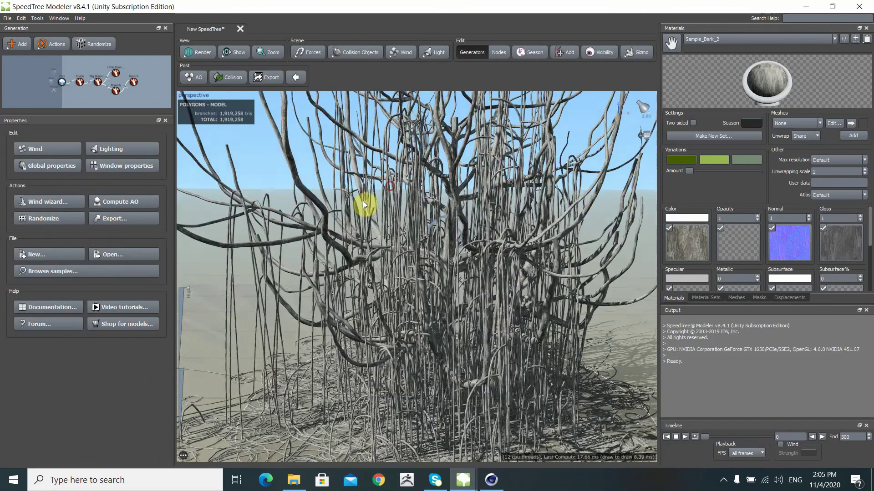
{"action": "scroll", "coordinate": [336, 203], "scroll_direction": "down", "scroll_amount": 5}
{"action": "left_click_drag", "start_coordinate": [332, 211], "coordinate": [302, 220]}
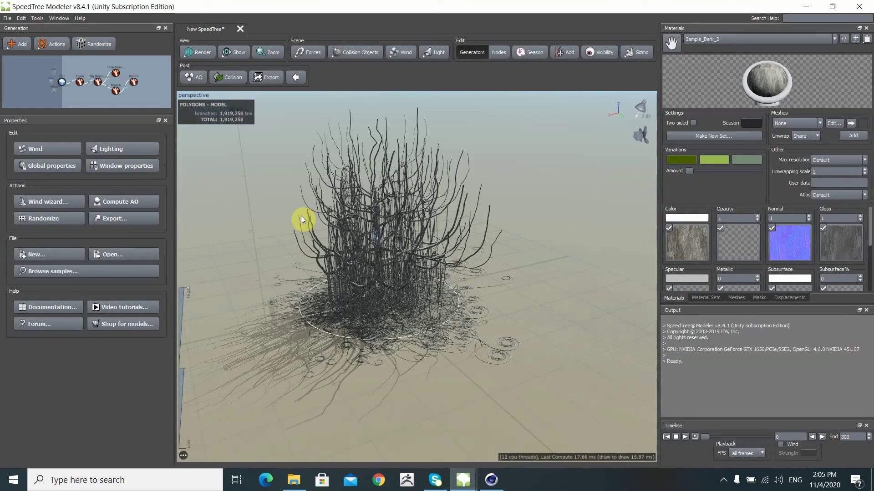
{"action": "scroll", "coordinate": [348, 325], "scroll_direction": "up", "scroll_amount": 5}
{"action": "scroll", "coordinate": [349, 325], "scroll_direction": "up", "scroll_amount": 2}
{"action": "scroll", "coordinate": [359, 302], "scroll_direction": "up", "scroll_amount": 2}
{"action": "scroll", "coordinate": [354, 290], "scroll_direction": "up", "scroll_amount": 2}
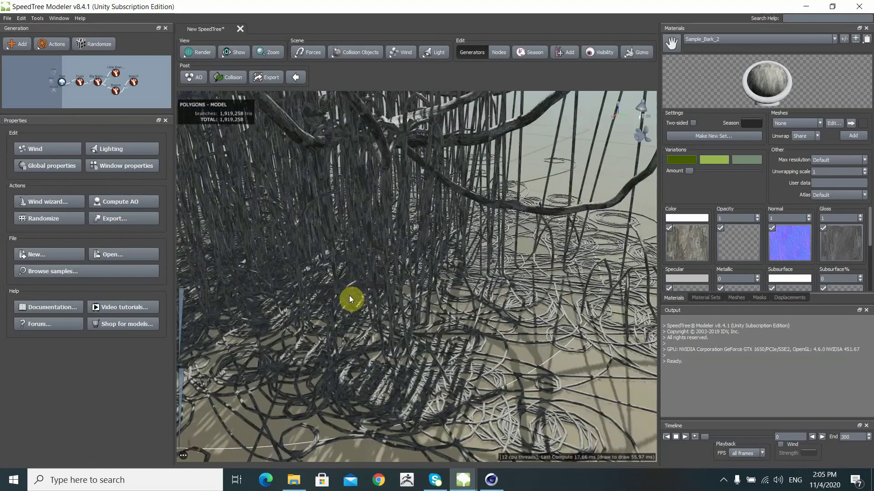
{"action": "scroll", "coordinate": [349, 295], "scroll_direction": "up", "scroll_amount": 2}
{"action": "mouse_move", "coordinate": [366, 268]}
{"action": "left_mouse_down"}
{"action": "mouse_move", "coordinate": [334, 287]}
{"action": "mouse_move", "coordinate": [263, 274]}
{"action": "mouse_move", "coordinate": [294, 264]}
{"action": "mouse_move", "coordinate": [380, 314]}
{"action": "left_mouse_up"}
{"action": "scroll", "coordinate": [341, 285], "scroll_direction": "down", "scroll_amount": 2}
{"action": "scroll", "coordinate": [347, 286], "scroll_direction": "down", "scroll_amount": 2}
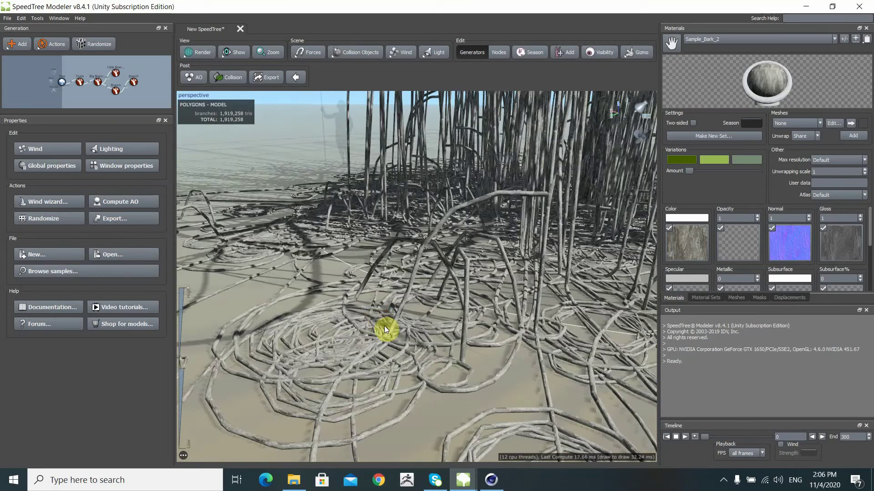
{"action": "left_click", "coordinate": [385, 337]}
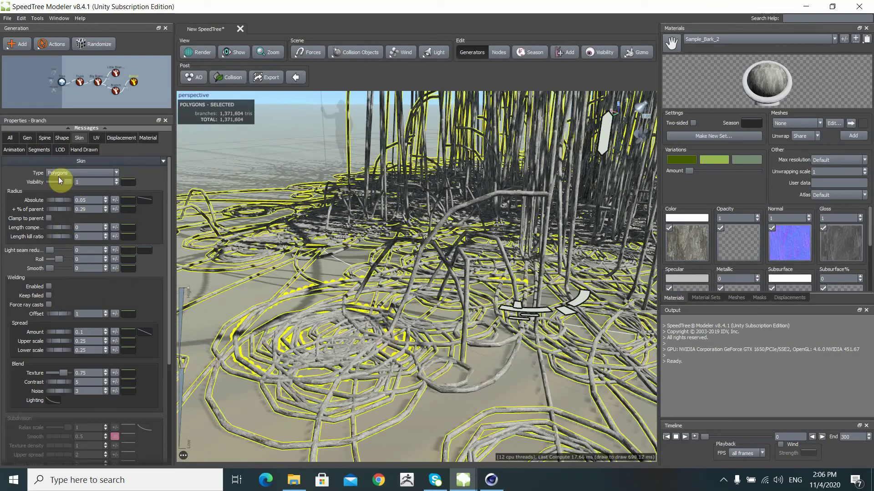
- Add variance to the Curl force and set Plane 2's force variance to 1
{"action": "left_click", "coordinate": [43, 138]}
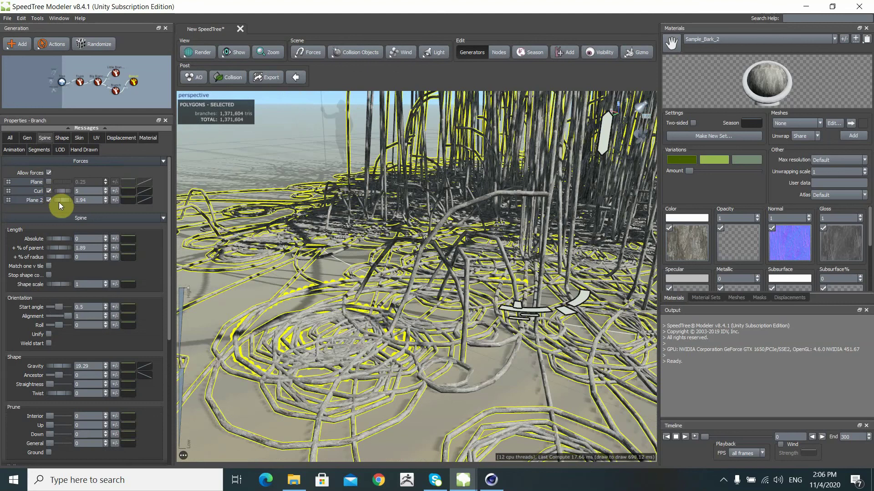
{"action": "left_click", "coordinate": [114, 190]}
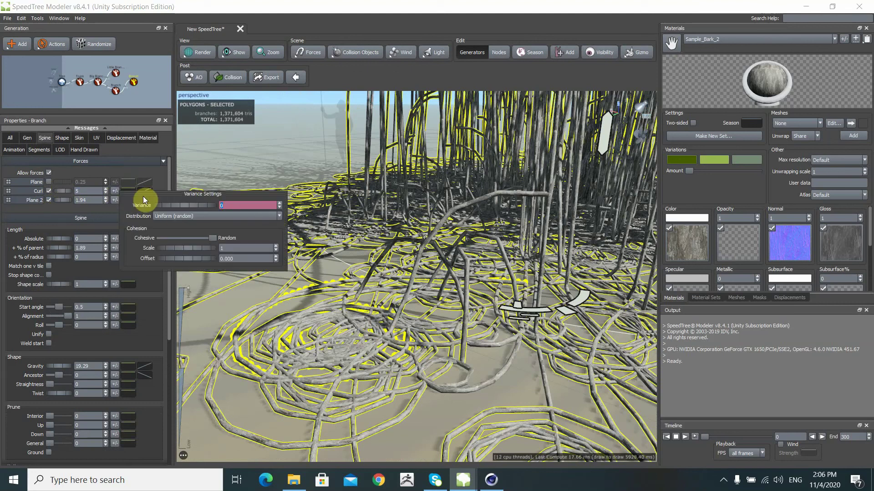
{"action": "type", "text": "2"}
{"action": "key", "text": "Return"}
{"action": "mouse_move", "coordinate": [553, 316]}
{"action": "left_mouse_down"}
{"action": "mouse_move", "coordinate": [487, 264]}
{"action": "mouse_move", "coordinate": [556, 268]}
{"action": "left_mouse_up"}
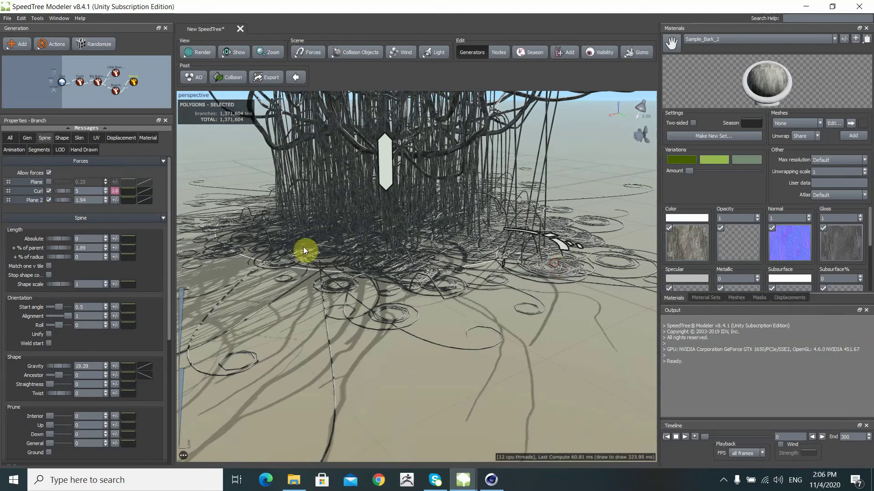
{"action": "left_click", "coordinate": [114, 200]}
{"action": "type", "text": "1"}
{"action": "key", "text": "Return"}
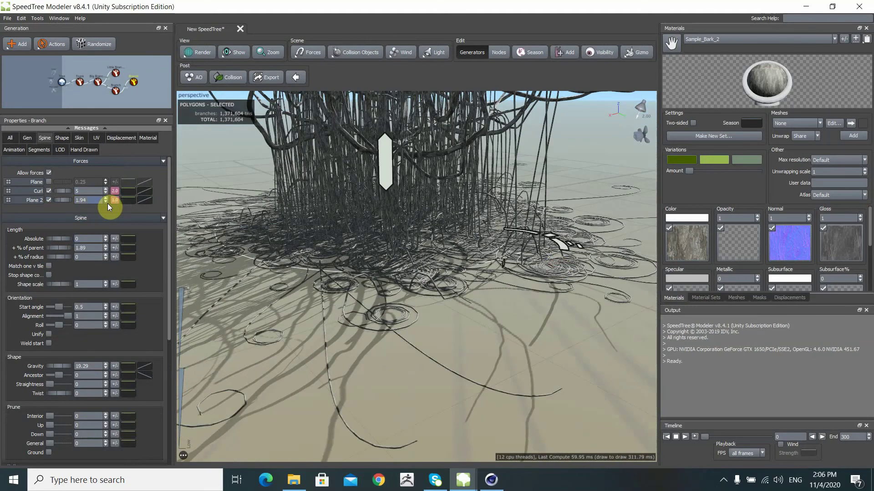
{"action": "mouse_move", "coordinate": [393, 352]}
{"action": "left_mouse_down"}
{"action": "mouse_move", "coordinate": [411, 323]}
{"action": "mouse_move", "coordinate": [463, 310]}
{"action": "mouse_move", "coordinate": [432, 282]}
{"action": "mouse_move", "coordinate": [357, 244]}
{"action": "mouse_move", "coordinate": [346, 248]}
{"action": "left_mouse_up"}
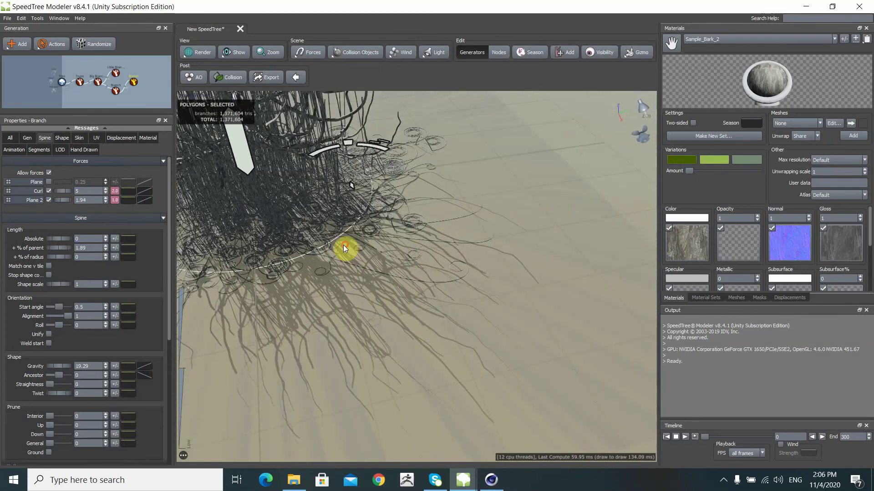
- Return Plane 2's variance to 0 and strengthen, then fine-tune, the Curl variance
{"action": "left_click", "coordinate": [115, 199]}
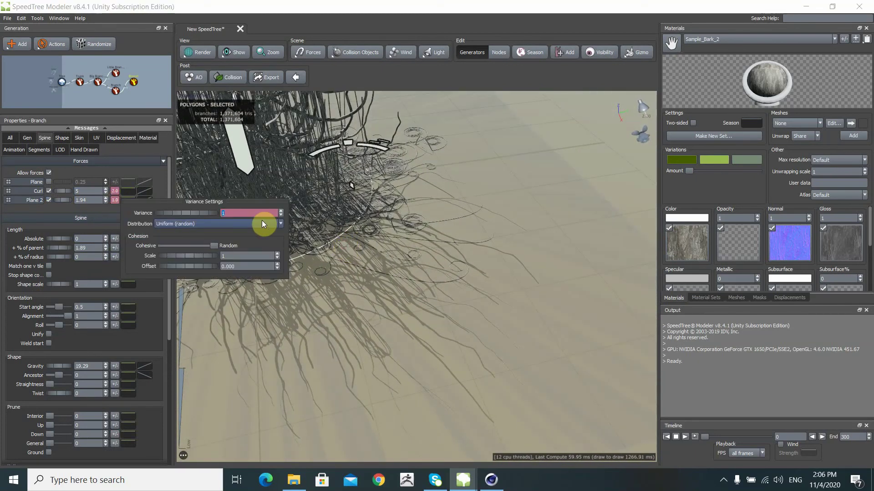
{"action": "type", "text": "0"}
{"action": "key", "text": "Return"}
{"action": "scroll", "coordinate": [360, 274], "scroll_direction": "up", "scroll_amount": 2}
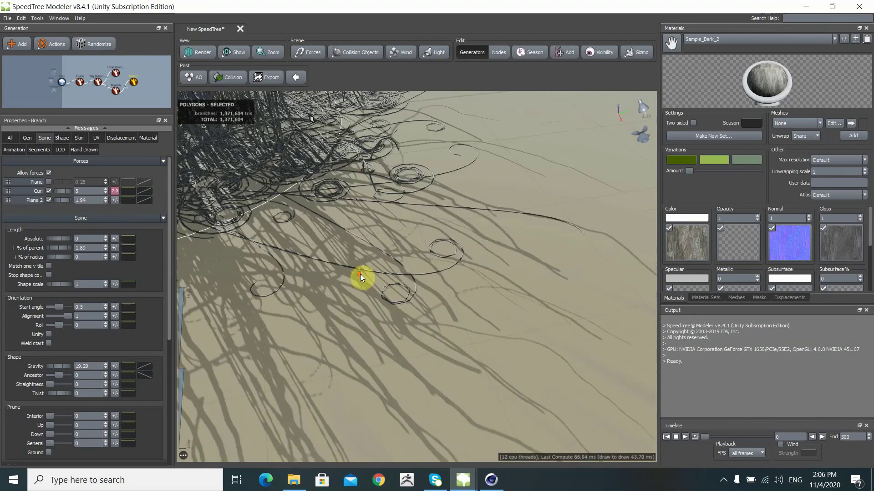
{"action": "scroll", "coordinate": [307, 238], "scroll_direction": "up", "scroll_amount": 2}
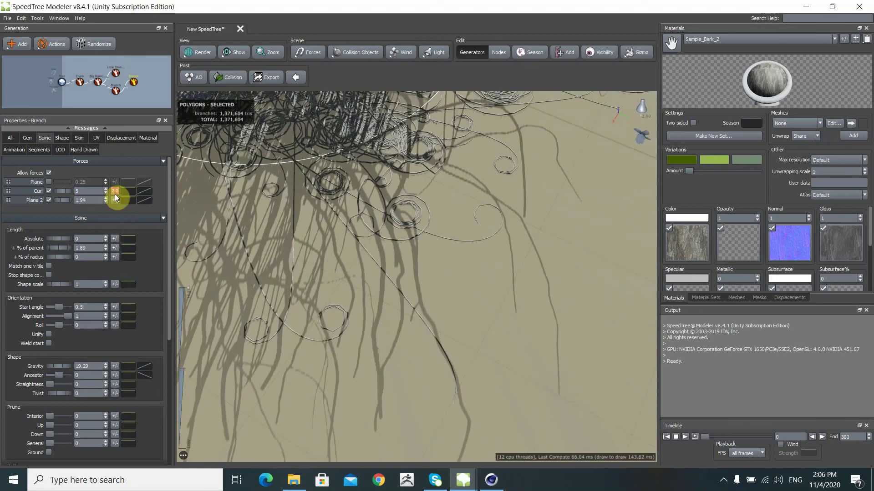
{"action": "left_click", "coordinate": [115, 192]}
{"action": "type", "text": "3"}
{"action": "key", "text": "Return"}
{"action": "left_click", "coordinate": [115, 192]}
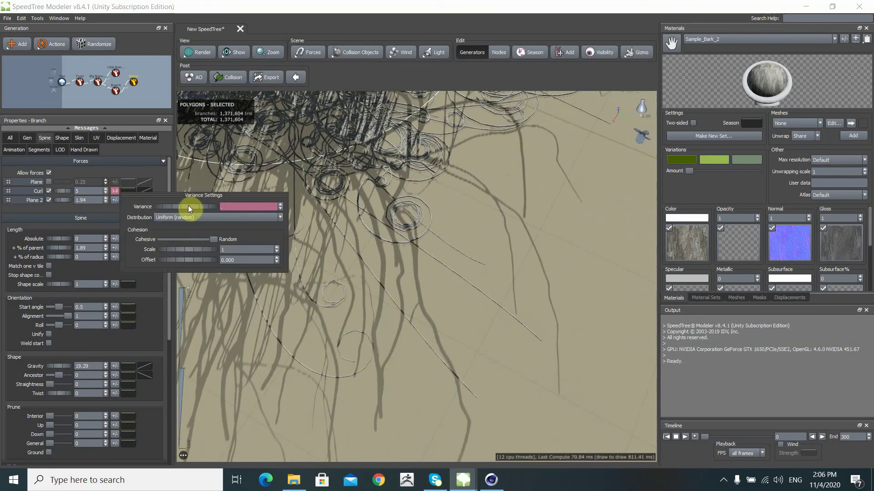
{"action": "type", "text": "2"}
{"action": "key", "text": "Return"}
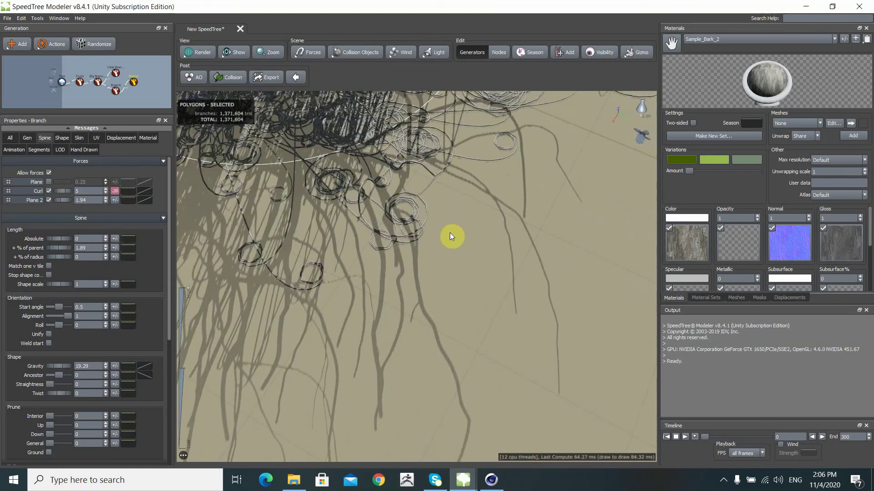
{"action": "scroll", "coordinate": [450, 233], "scroll_direction": "down", "scroll_amount": 5}
{"action": "mouse_move", "coordinate": [416, 210]}
{"action": "left_mouse_down"}
{"action": "mouse_move", "coordinate": [382, 176]}
{"action": "mouse_move", "coordinate": [305, 249]}
{"action": "mouse_move", "coordinate": [285, 205]}
{"action": "left_mouse_up"}
- Orbit and zoom in around the trunks to inspect the roots up close
{"action": "left_click", "coordinate": [305, 249]}
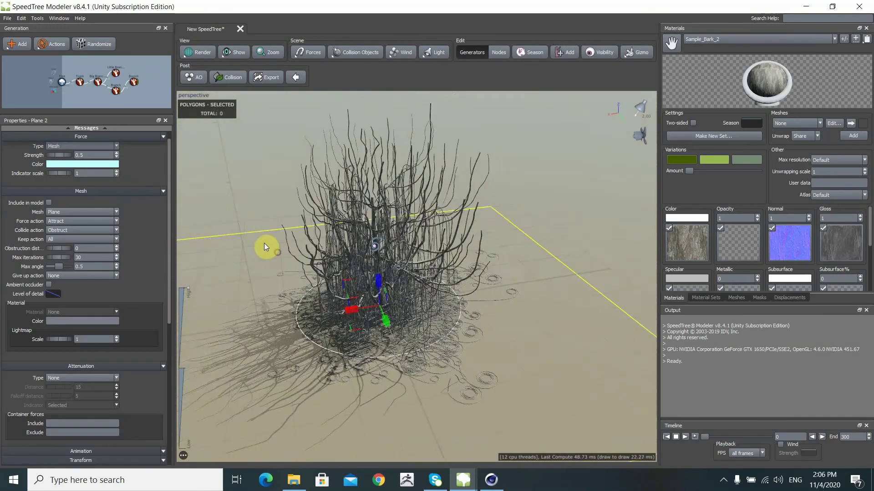
{"action": "left_click", "coordinate": [292, 221]}
{"action": "scroll", "coordinate": [292, 220], "scroll_direction": "up", "scroll_amount": 3}
{"action": "scroll", "coordinate": [296, 239], "scroll_direction": "up", "scroll_amount": 3}
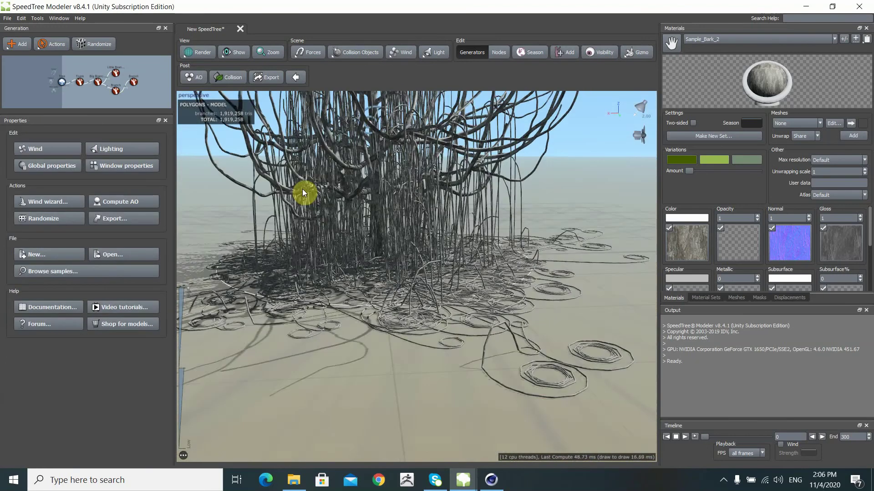
{"action": "scroll", "coordinate": [307, 194], "scroll_direction": "up", "scroll_amount": 3}
{"action": "right_click_drag", "start_coordinate": [351, 212], "coordinate": [363, 250]}
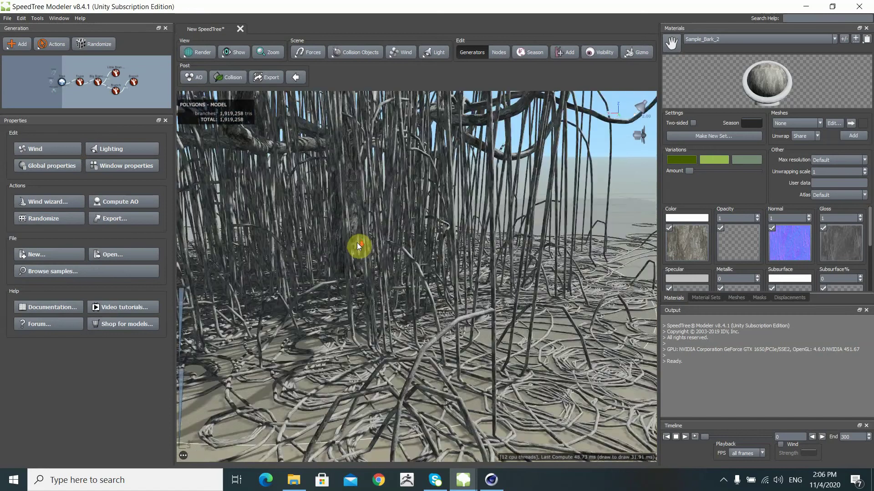
{"action": "scroll", "coordinate": [364, 250], "scroll_direction": "up", "scroll_amount": 2}
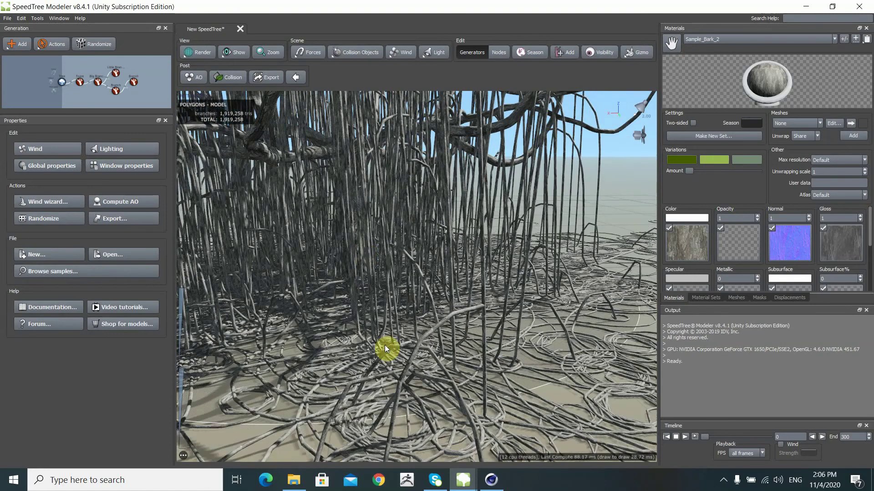
{"action": "scroll", "coordinate": [384, 345], "scroll_direction": "down", "scroll_amount": 5}
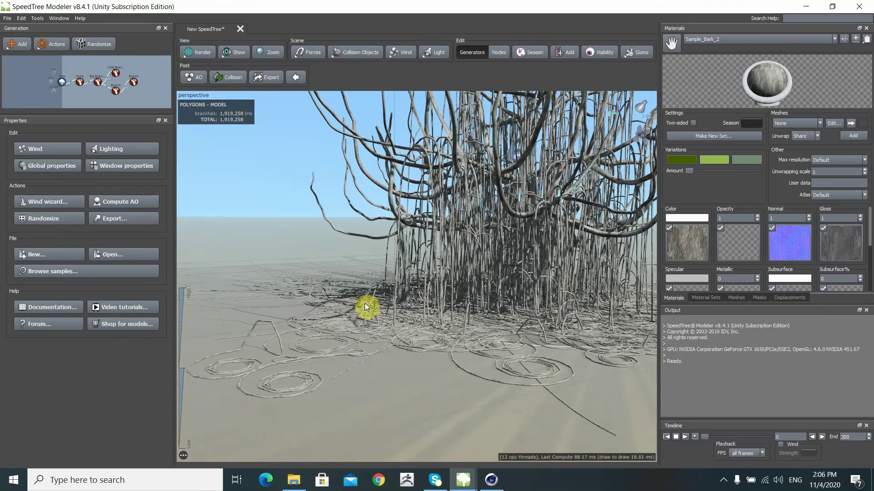
{"action": "left_click_drag", "start_coordinate": [364, 304], "coordinate": [405, 311]}
{"action": "scroll", "coordinate": [405, 310], "scroll_direction": "up", "scroll_amount": 3}
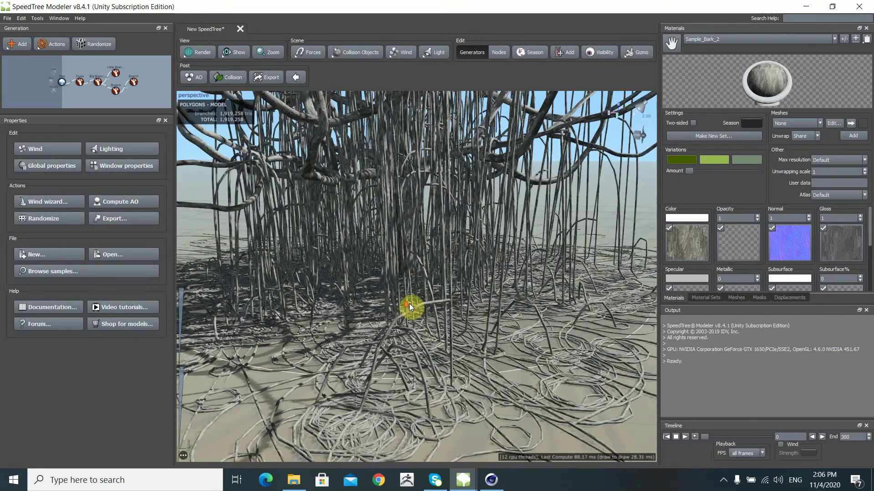
- Set the root branch generator's boundaries to first -0.18 and last 1.29, viewed from ground level
{"action": "left_click", "coordinate": [134, 82]}
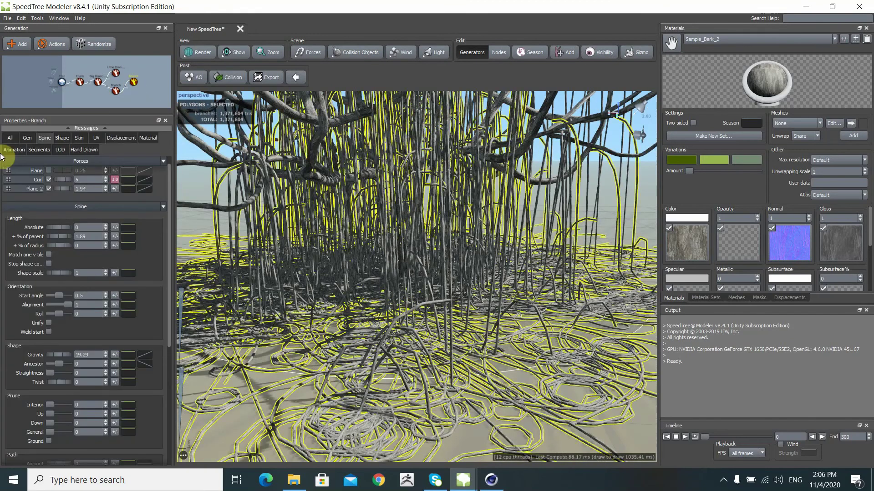
{"action": "left_click", "coordinate": [31, 137]}
{"action": "left_click_drag", "start_coordinate": [60, 348], "coordinate": [45, 349]}
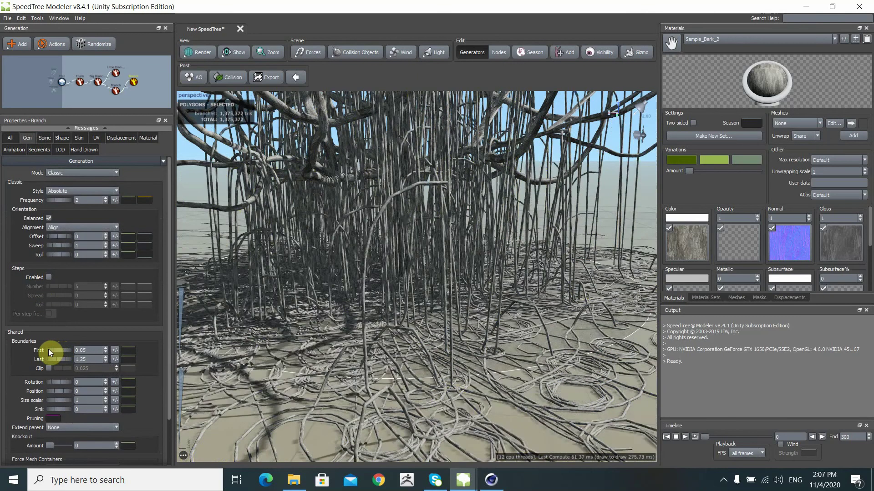
{"action": "scroll", "coordinate": [305, 336], "scroll_direction": "down", "scroll_amount": 5}
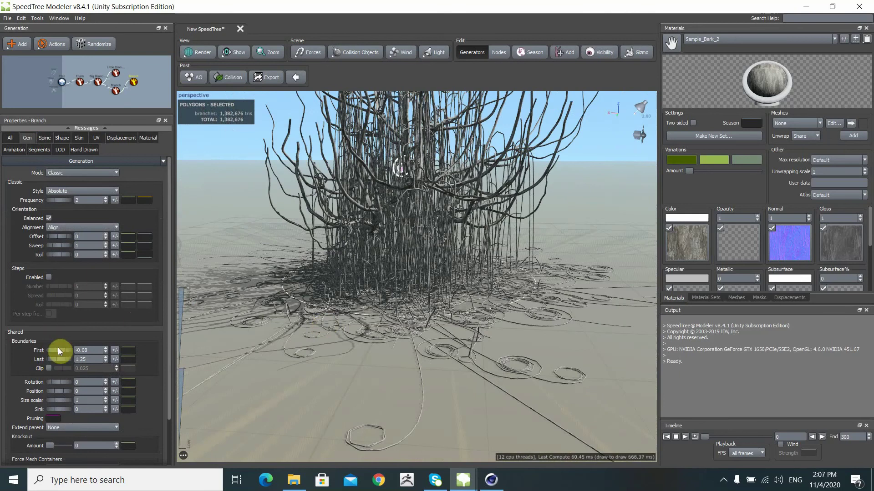
{"action": "left_click_drag", "start_coordinate": [58, 349], "coordinate": [53, 350]}
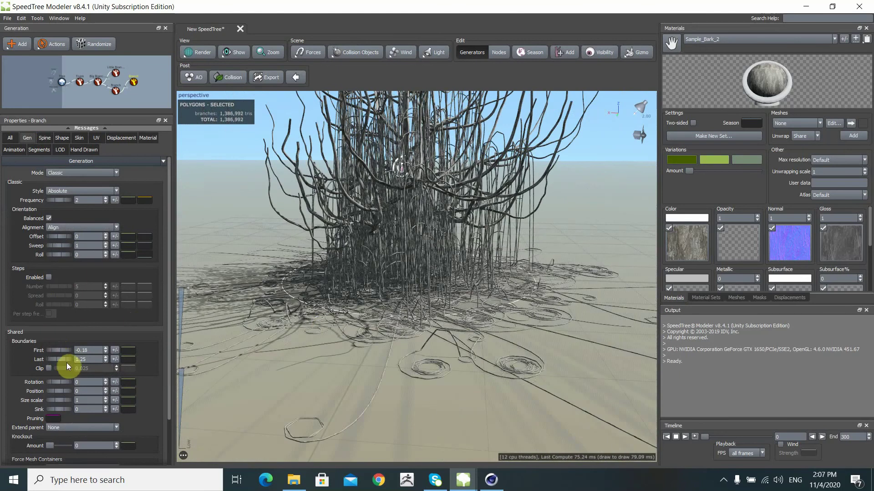
{"action": "left_click_drag", "start_coordinate": [62, 361], "coordinate": [66, 360]}
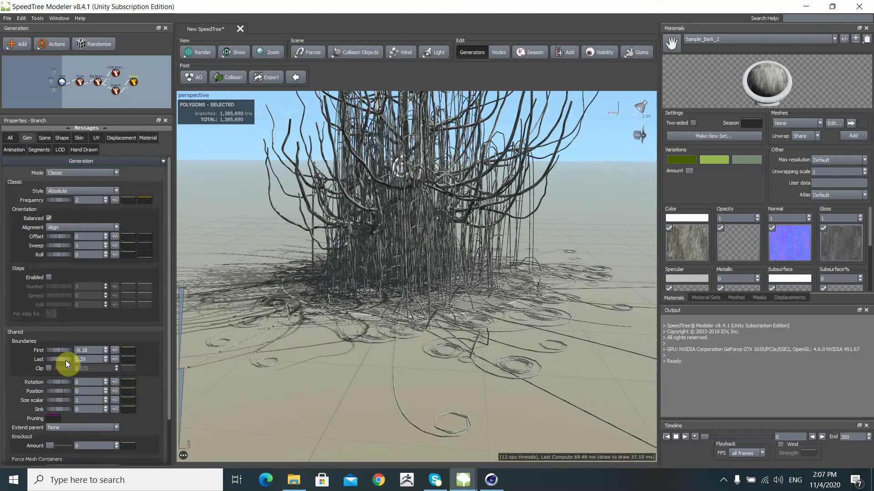
{"action": "mouse_move", "coordinate": [421, 350]}
{"action": "left_mouse_down"}
{"action": "mouse_move", "coordinate": [416, 321]}
{"action": "mouse_move", "coordinate": [399, 332]}
{"action": "mouse_move", "coordinate": [420, 307]}
{"action": "mouse_move", "coordinate": [419, 289]}
{"action": "mouse_move", "coordinate": [452, 317]}
{"action": "left_mouse_up"}
{"action": "scroll", "coordinate": [452, 314], "scroll_direction": "up", "scroll_amount": 2}
{"action": "scroll", "coordinate": [420, 273], "scroll_direction": "up", "scroll_amount": 2}
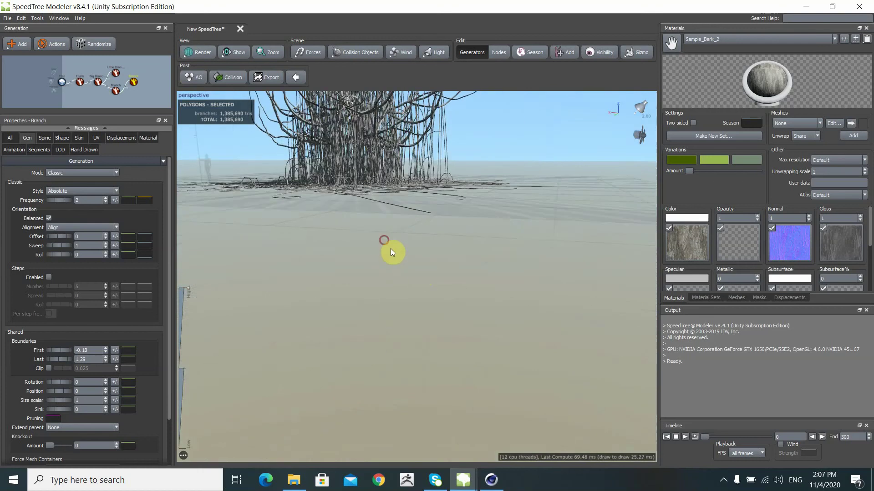
{"action": "scroll", "coordinate": [391, 249], "scroll_direction": "up", "scroll_amount": 3}
{"action": "scroll", "coordinate": [419, 266], "scroll_direction": "up", "scroll_amount": 3}
{"action": "scroll", "coordinate": [381, 274], "scroll_direction": "up", "scroll_amount": 2}
{"action": "scroll", "coordinate": [333, 247], "scroll_direction": "up", "scroll_amount": 2}
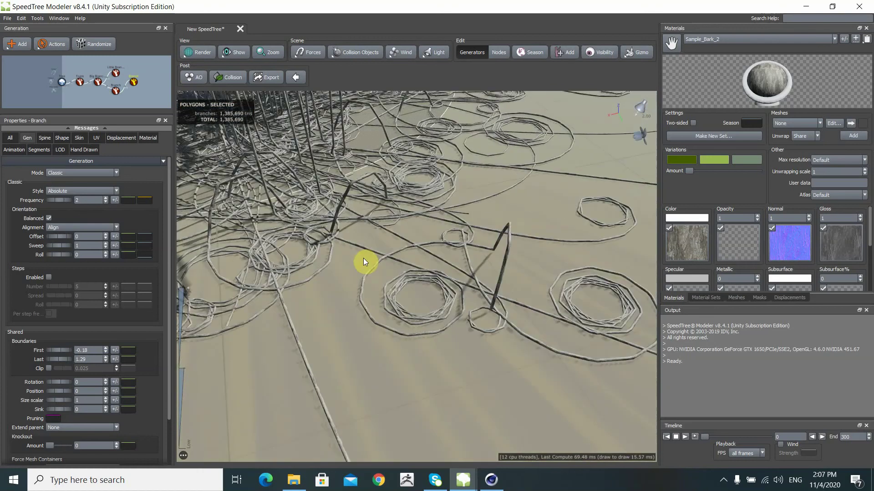
{"action": "scroll", "coordinate": [356, 247], "scroll_direction": "up", "scroll_amount": 2}
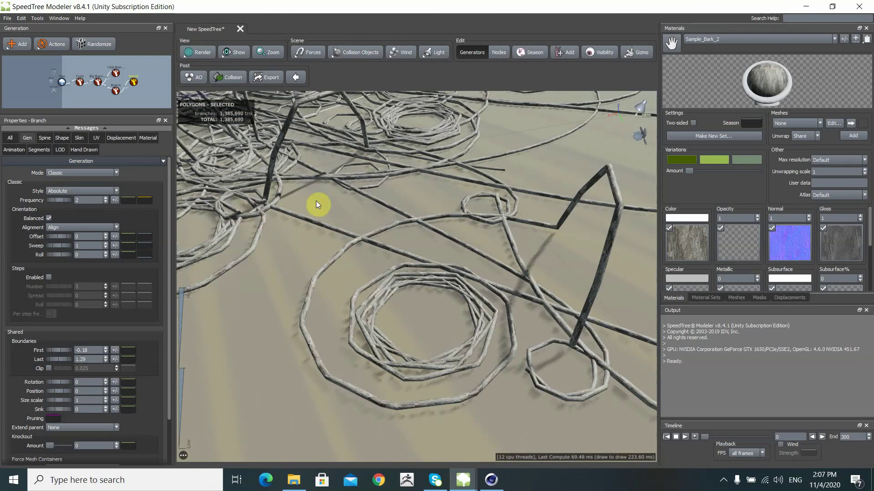
- In Nodes edit mode, delete two stray straight branches lying on the ground
{"action": "left_click", "coordinate": [501, 54]}
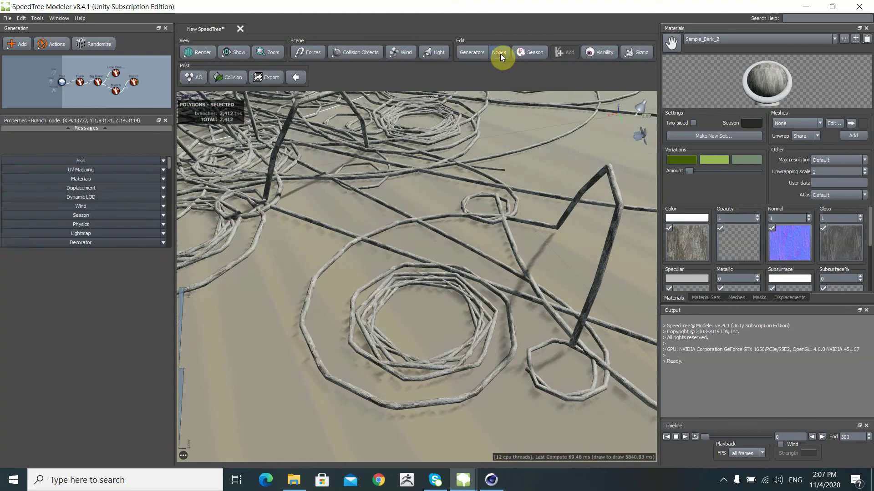
{"action": "left_click", "coordinate": [310, 219]}
{"action": "scroll", "coordinate": [308, 220], "scroll_direction": "down", "scroll_amount": 3}
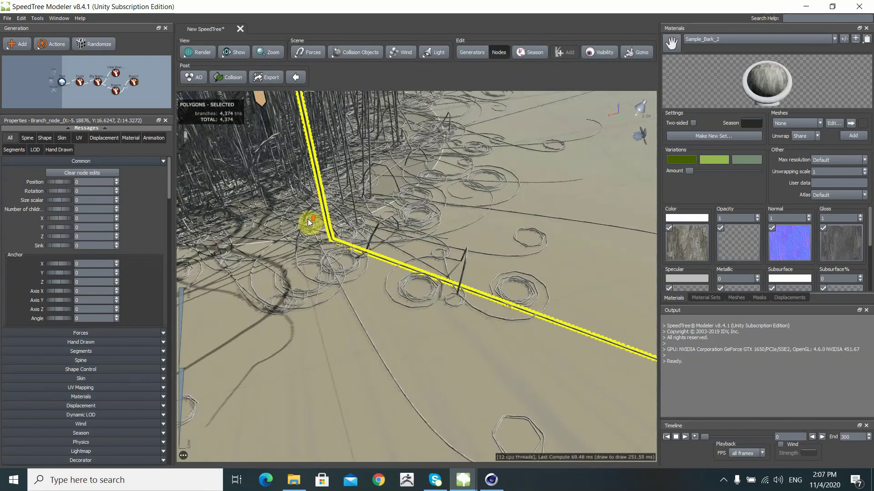
{"action": "scroll", "coordinate": [308, 220], "scroll_direction": "down", "scroll_amount": 2}
{"action": "scroll", "coordinate": [309, 219], "scroll_direction": "down", "scroll_amount": 2}
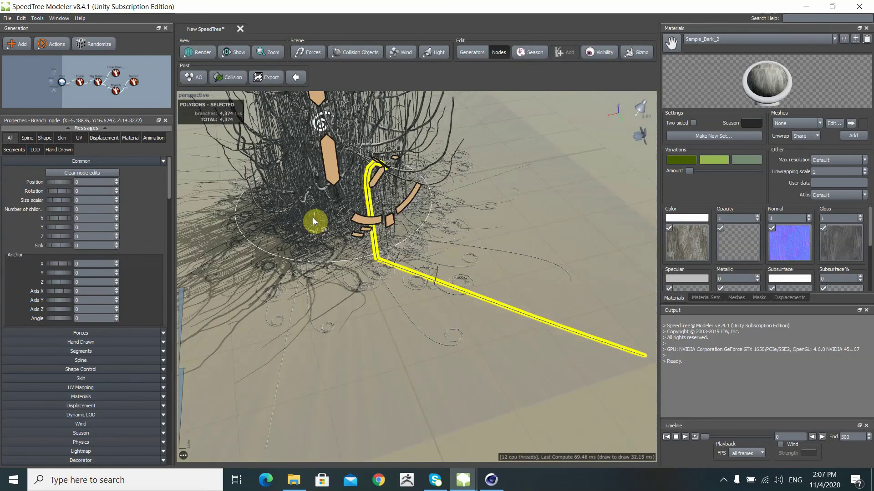
{"action": "left_click", "coordinate": [313, 217]}
{"action": "scroll", "coordinate": [502, 249], "scroll_direction": "up", "scroll_amount": 3}
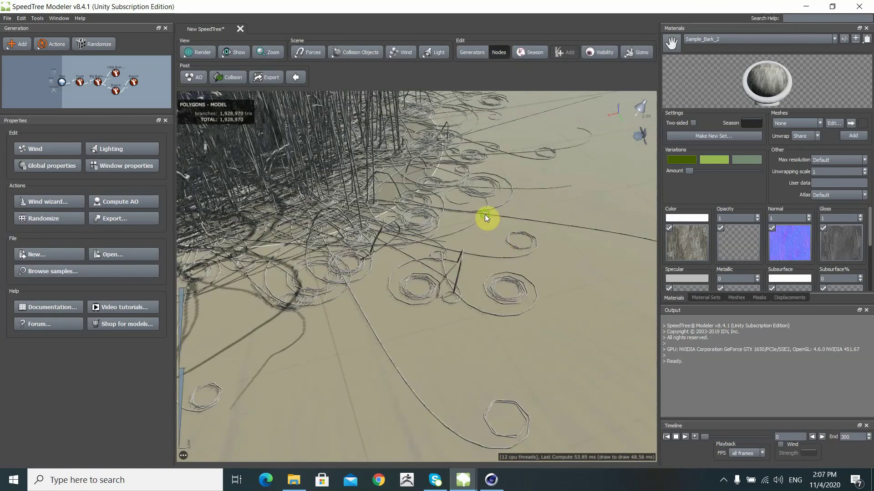
{"action": "left_click_drag", "start_coordinate": [485, 218], "coordinate": [403, 252]}
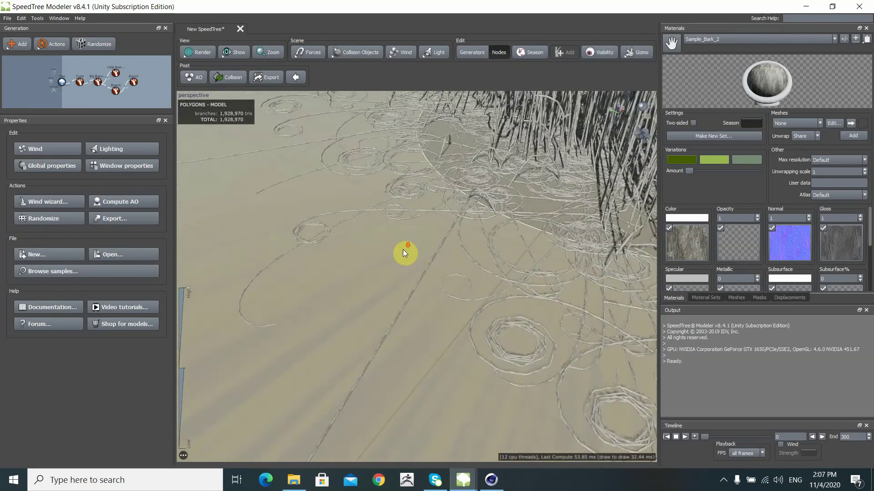
{"action": "scroll", "coordinate": [402, 253], "scroll_direction": "up", "scroll_amount": 3}
{"action": "left_click", "coordinate": [452, 257]}
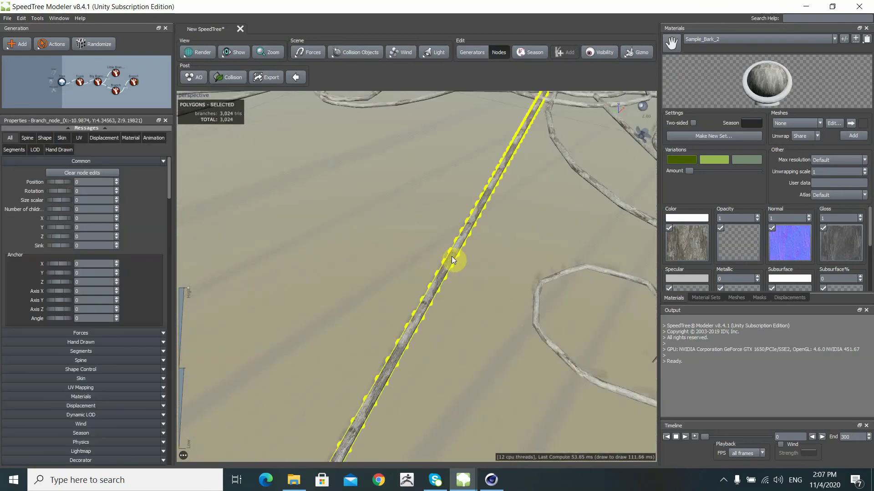
{"action": "left_click", "coordinate": [450, 256]}
{"action": "scroll", "coordinate": [457, 252], "scroll_direction": "down", "scroll_amount": 5}
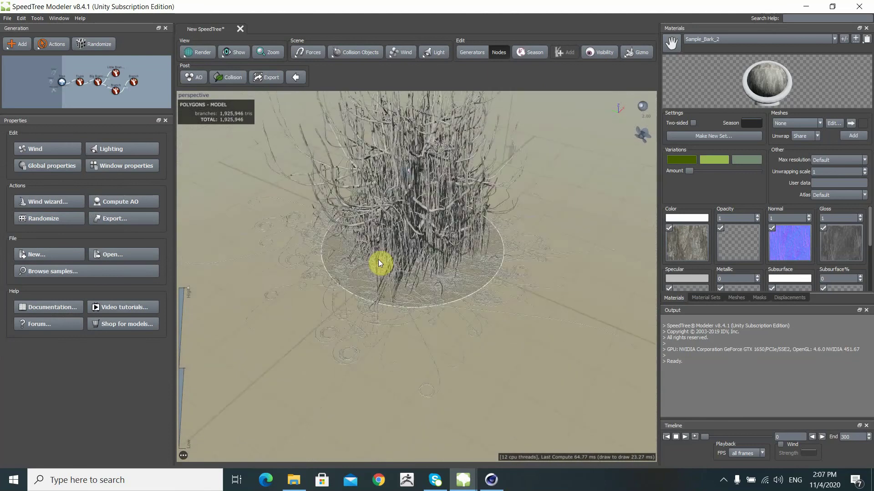
- Delete the long stray branch curving across the ground and view the whole tree from a low side angle
{"action": "mouse_move", "coordinate": [378, 259]}
{"action": "left_mouse_down"}
{"action": "mouse_move", "coordinate": [448, 211]}
{"action": "mouse_move", "coordinate": [421, 191]}
{"action": "mouse_move", "coordinate": [395, 203]}
{"action": "mouse_move", "coordinate": [422, 200]}
{"action": "left_mouse_up"}
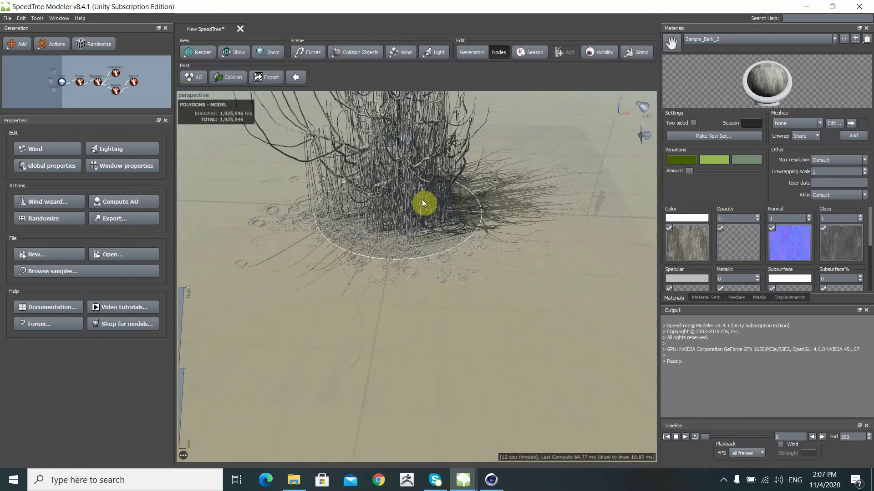
{"action": "scroll", "coordinate": [422, 200], "scroll_direction": "up", "scroll_amount": 3}
{"action": "left_click", "coordinate": [326, 347]}
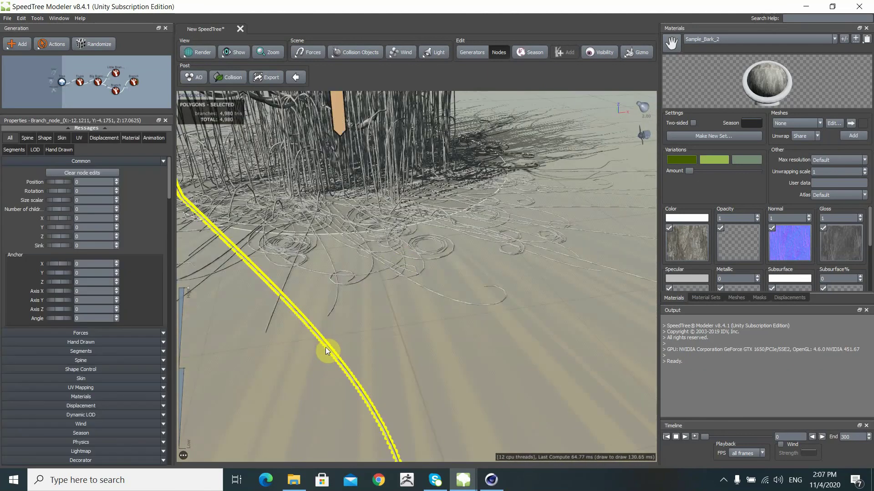
{"action": "left_click", "coordinate": [325, 348]}
{"action": "mouse_move", "coordinate": [326, 348]}
{"action": "left_mouse_down"}
{"action": "mouse_move", "coordinate": [360, 332]}
{"action": "mouse_move", "coordinate": [399, 289]}
{"action": "mouse_move", "coordinate": [435, 299]}
{"action": "left_mouse_up"}
{"action": "scroll", "coordinate": [369, 288], "scroll_direction": "down", "scroll_amount": 3}
{"action": "mouse_move", "coordinate": [359, 263]}
{"action": "left_mouse_down"}
{"action": "mouse_move", "coordinate": [394, 288]}
{"action": "mouse_move", "coordinate": [463, 271]}
{"action": "mouse_move", "coordinate": [429, 263]}
{"action": "mouse_move", "coordinate": [426, 271]}
{"action": "left_mouse_up"}
{"action": "scroll", "coordinate": [394, 288], "scroll_direction": "up", "scroll_amount": 3}
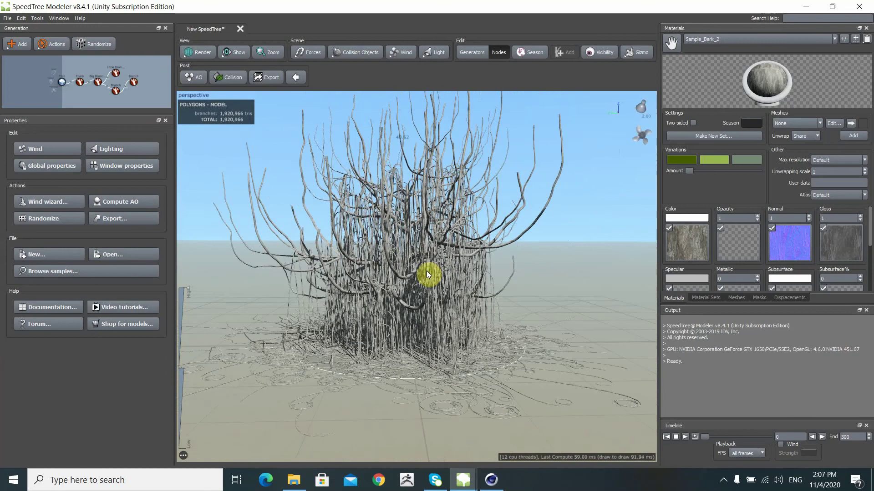
{"action": "scroll", "coordinate": [426, 270], "scroll_direction": "up", "scroll_amount": 2}
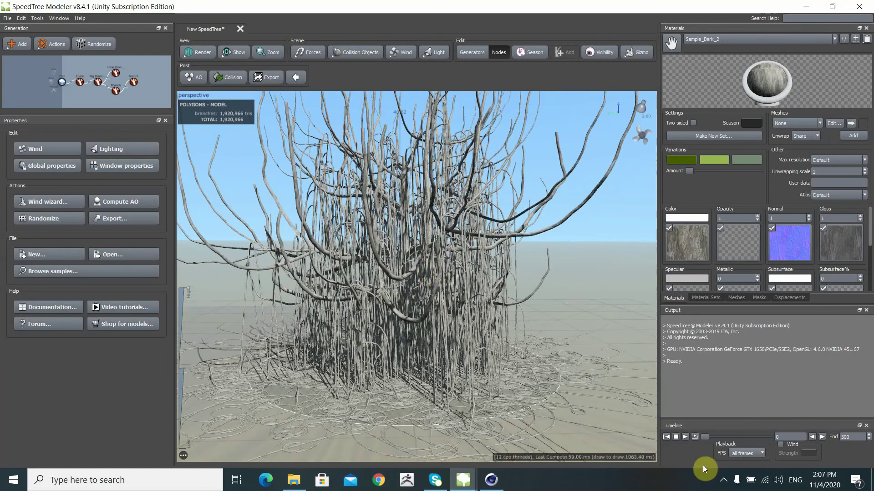